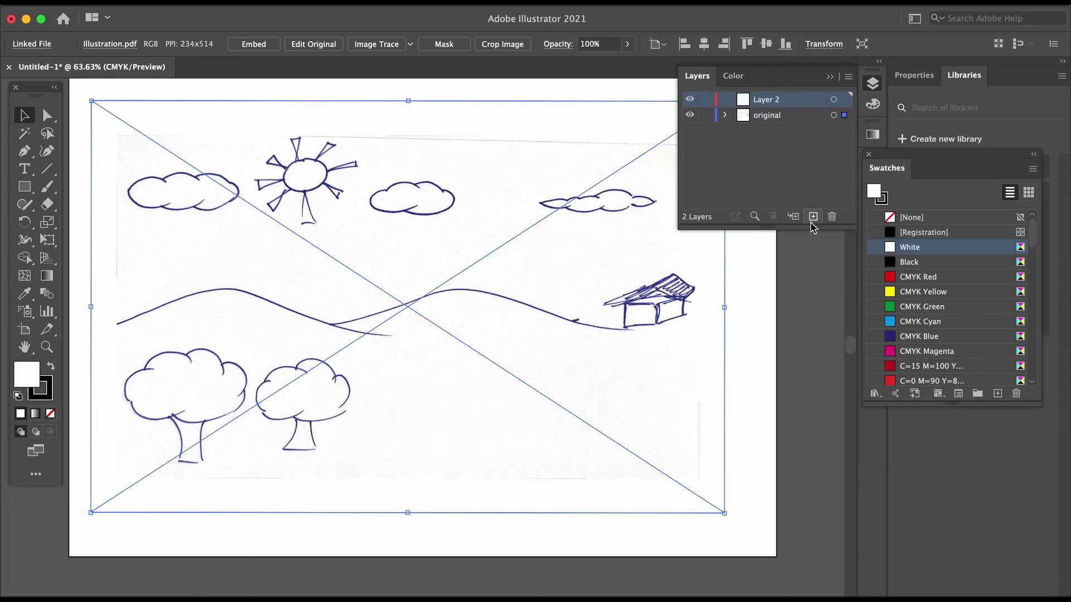
# - Rename Layer 2 as Layers
pyautogui.doubleClick(768, 99)
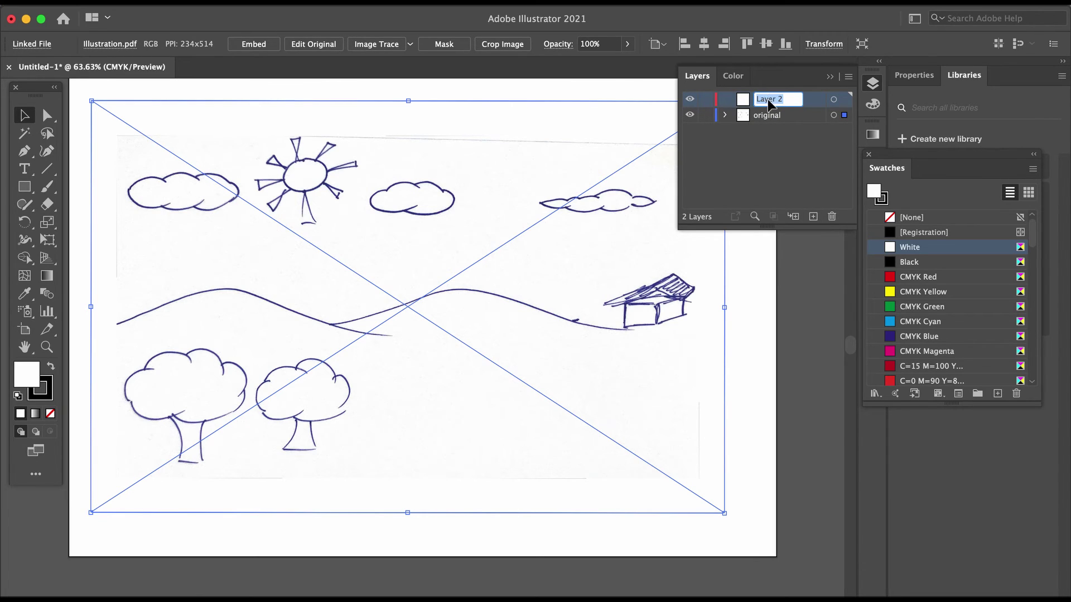
pyautogui.write('Layers')
pyautogui.press('Return')
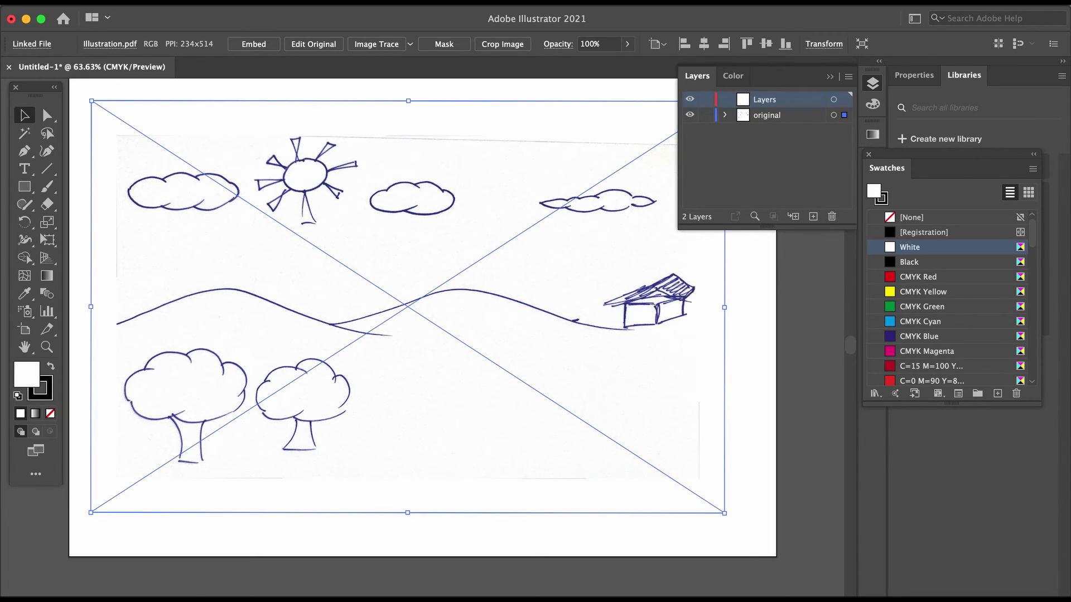
# - Create a third layer and rename the layer directly above original as Clouds
pyautogui.click(813, 217)
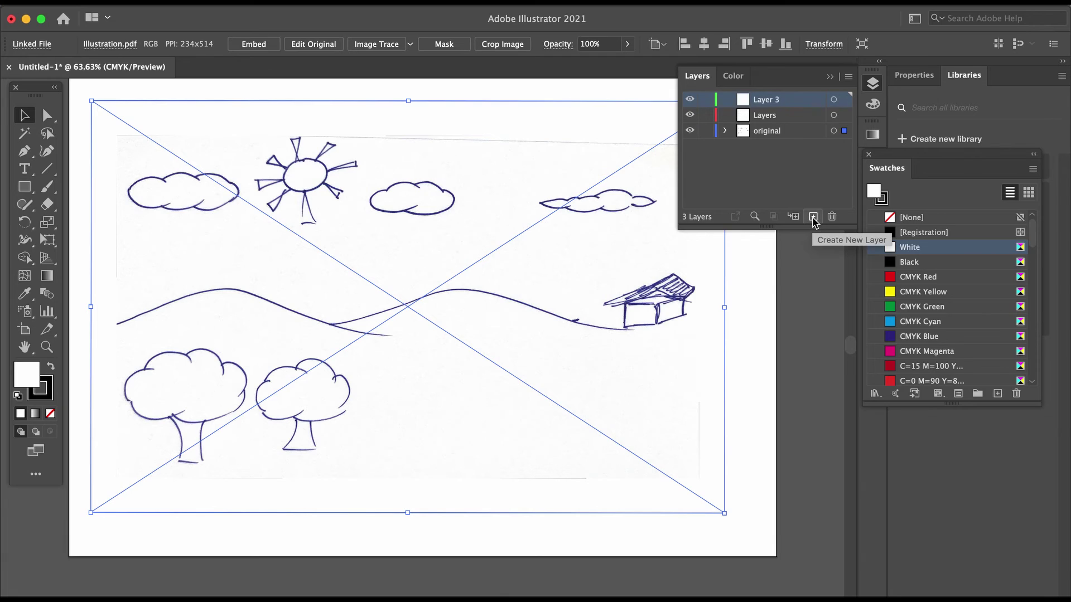
pyautogui.doubleClick(775, 115)
pyautogui.write('Clouds')
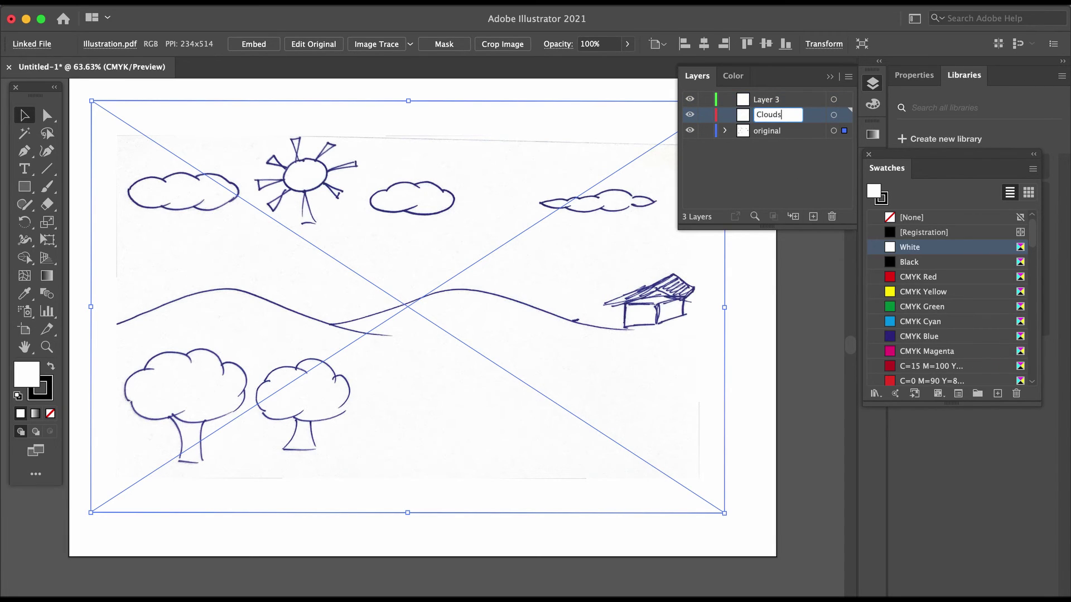
pyautogui.press('Return')
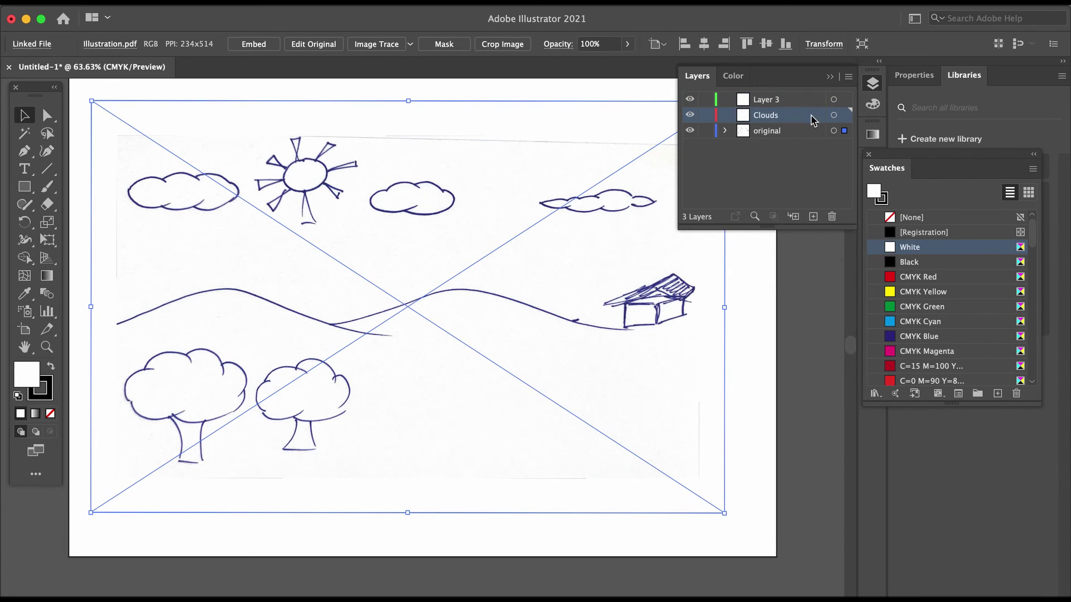
# - Rename Layer 3 as Sun
pyautogui.doubleClick(770, 101)
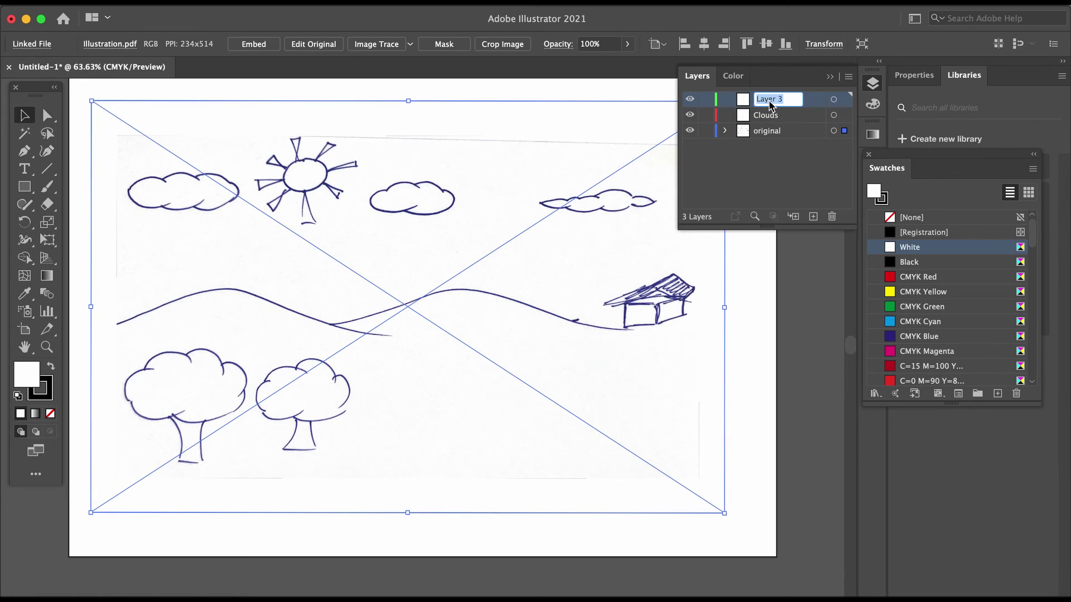
pyautogui.write('Sun')
pyautogui.press('Return')
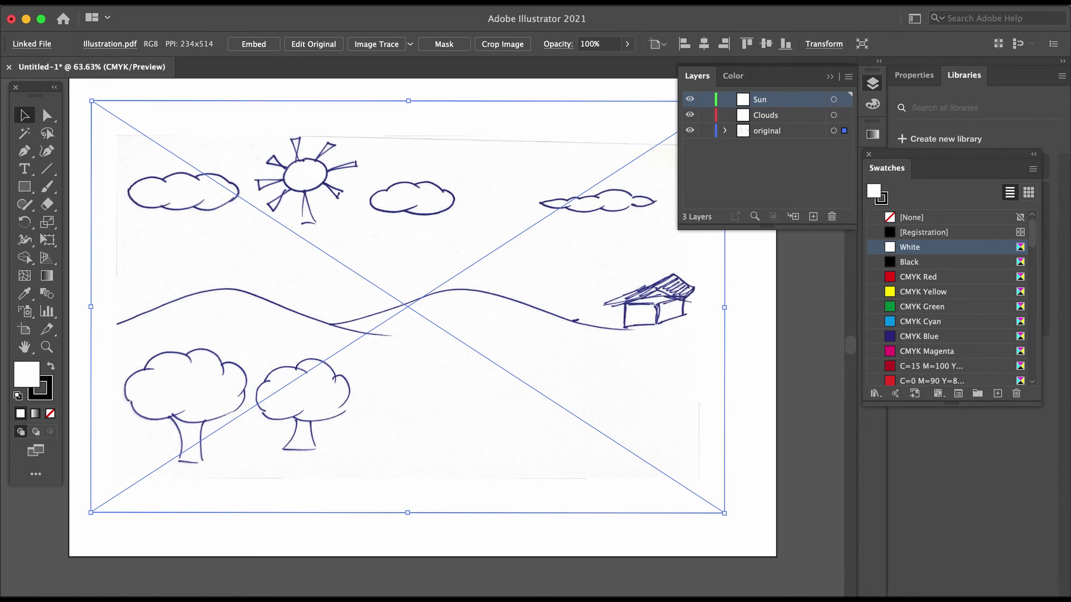
# - Create a new layer above Sun and name it Trees
pyautogui.click(813, 216)
pyautogui.doubleClick(766, 104)
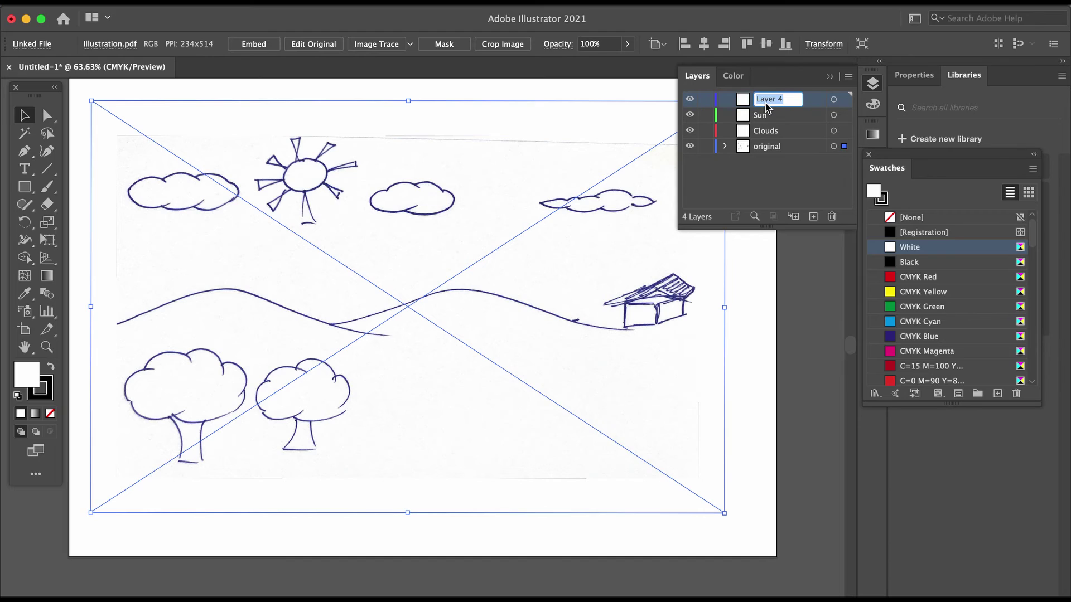
pyautogui.write('Trees')
pyautogui.press('Return')
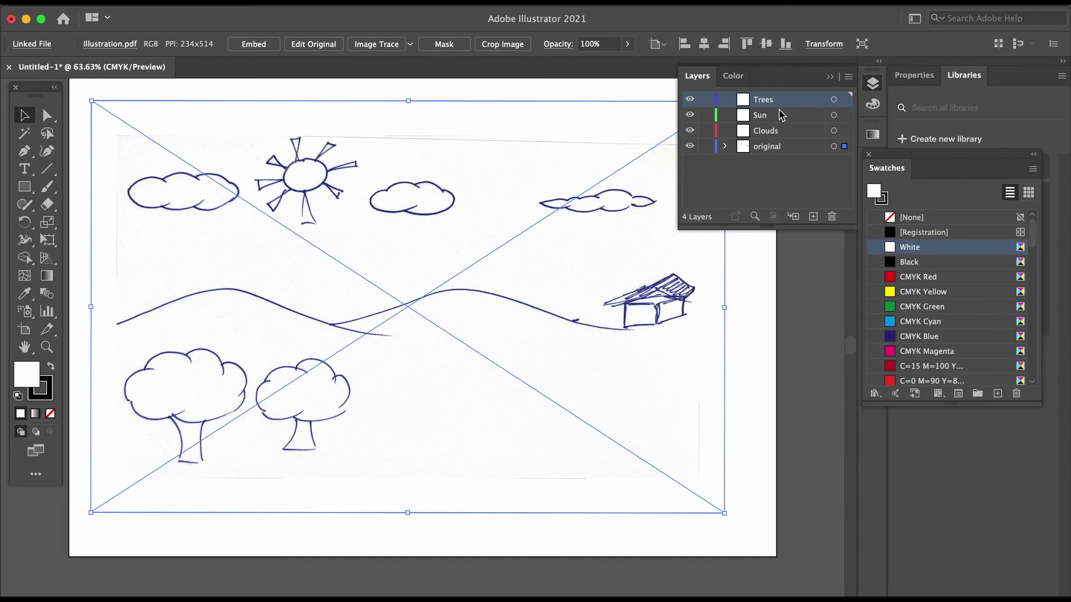
# - Create a new layer above Trees and name it Flower
pyautogui.click(813, 216)
pyautogui.doubleClick(772, 106)
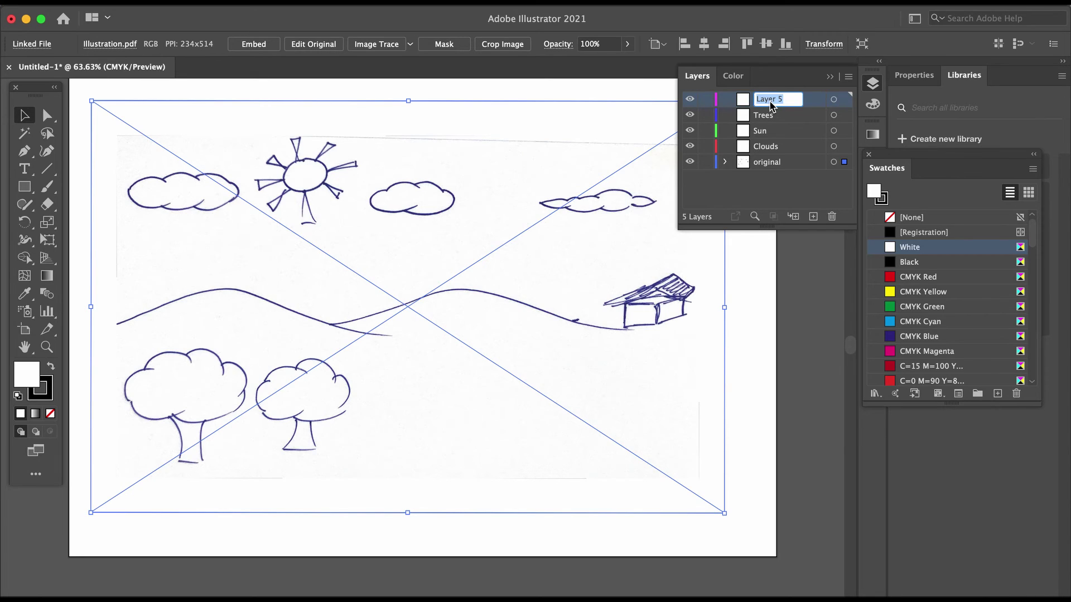
pyautogui.write('Flower')
pyautogui.press('Return')
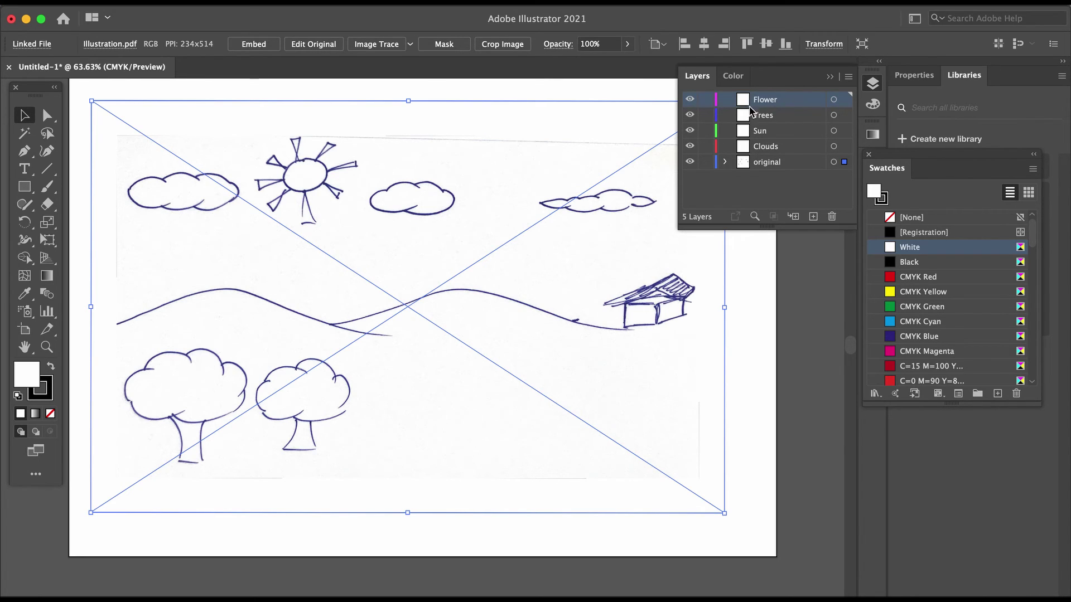
# - Create a new layer above Flower and name it House
pyautogui.click(813, 216)
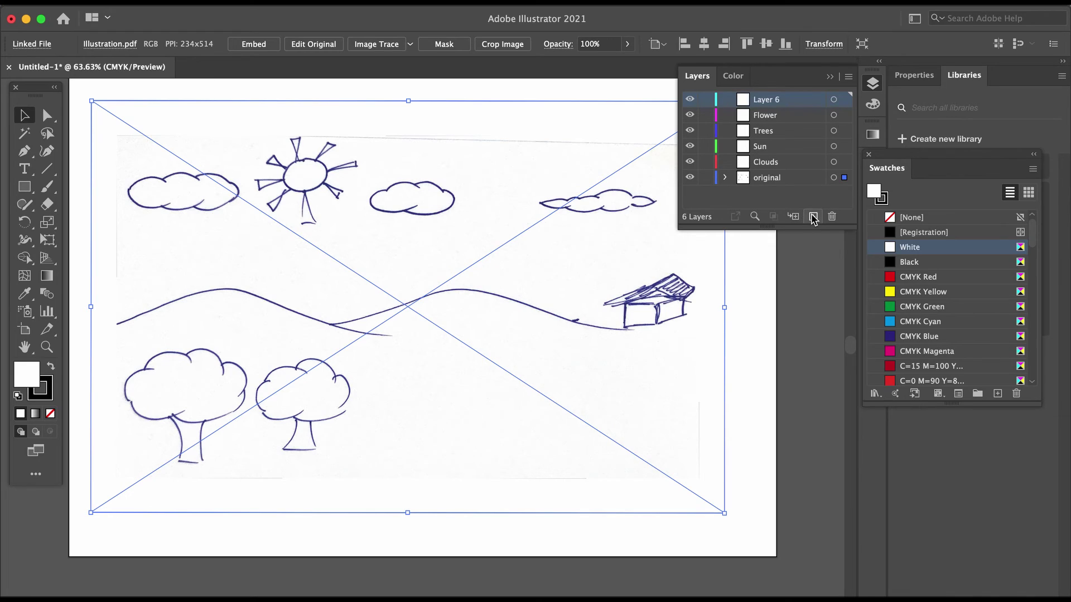
pyautogui.doubleClick(772, 106)
pyautogui.write('House')
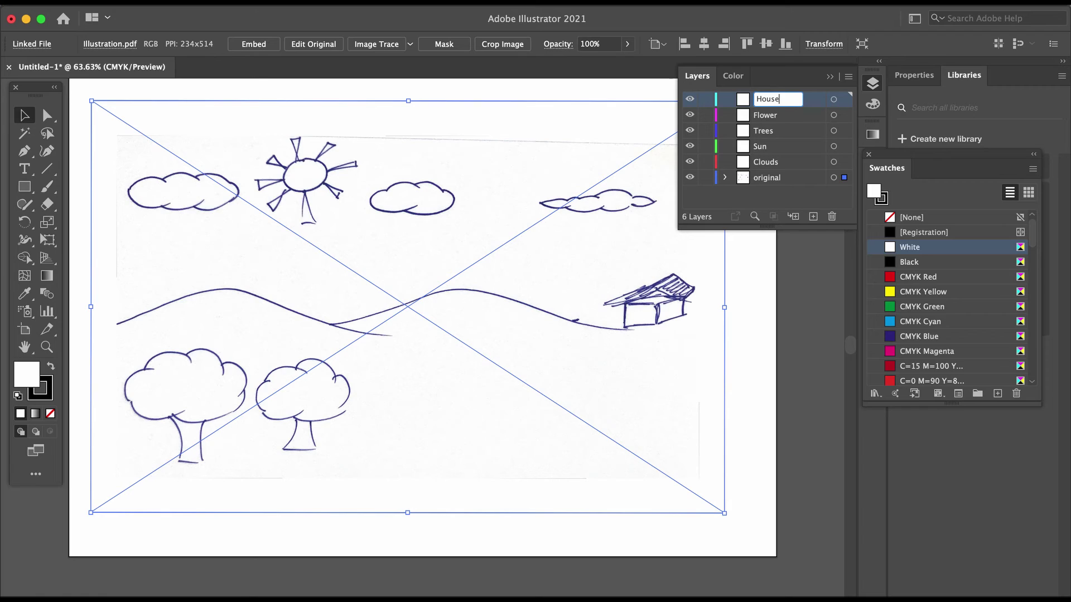
pyautogui.press('Return')
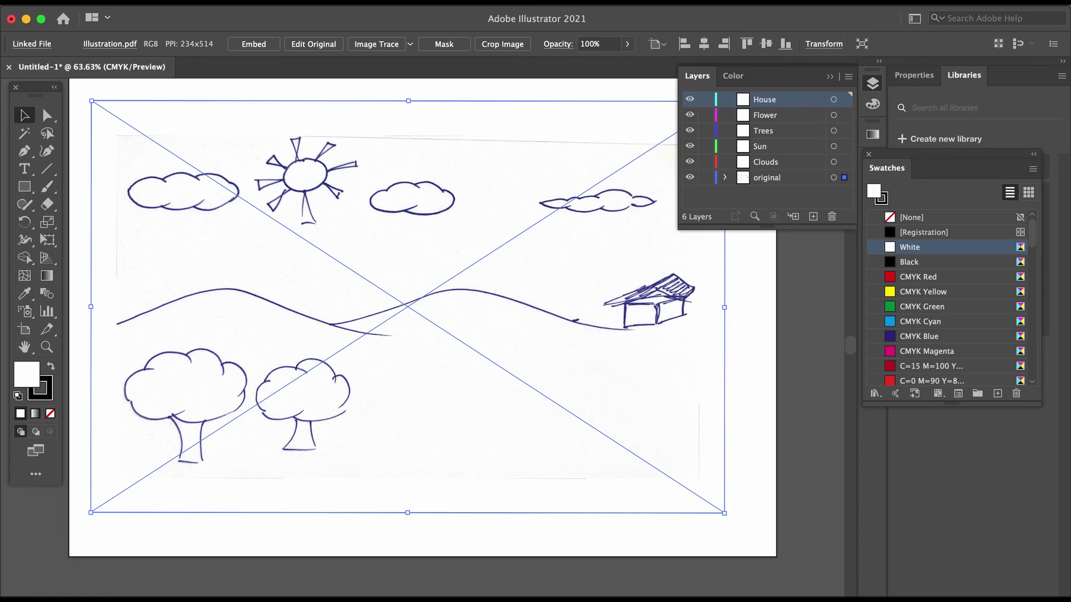
# - Create a new layer above House and name it Hills
pyautogui.click(813, 216)
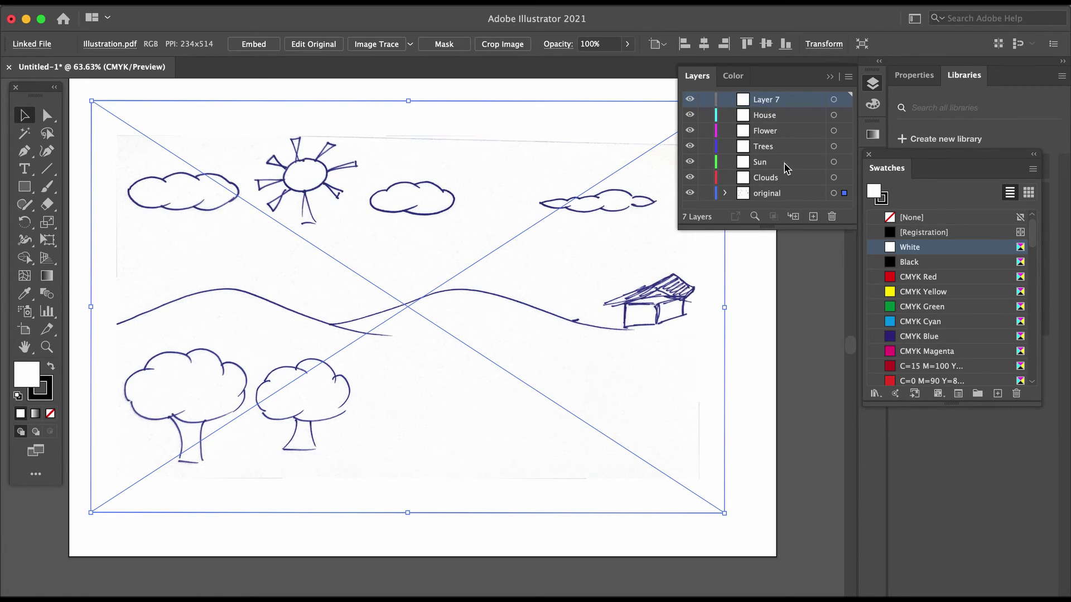
pyautogui.doubleClick(765, 106)
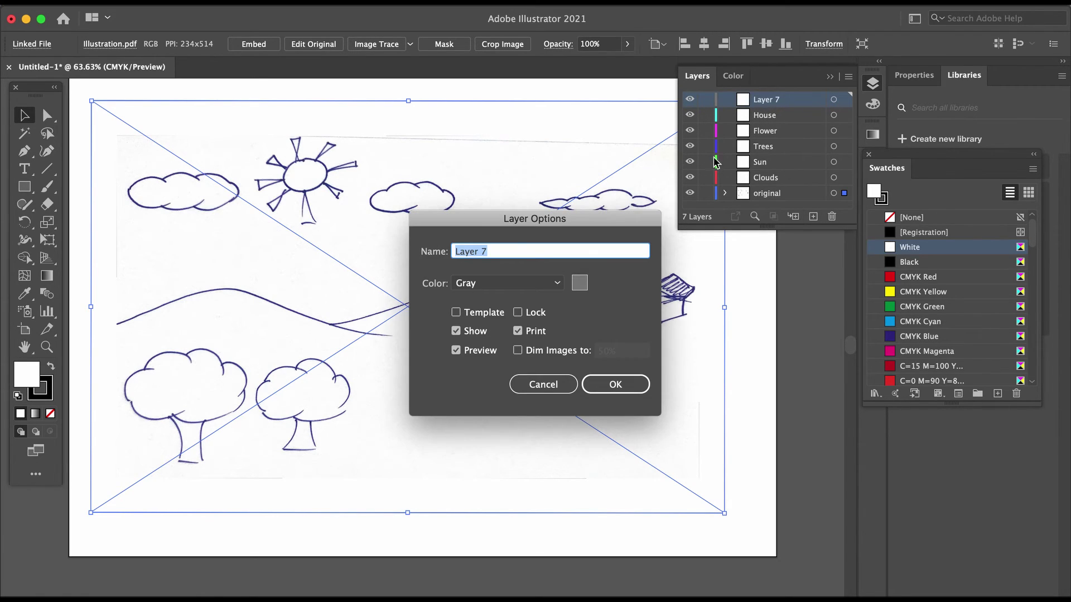
pyautogui.click(543, 385)
pyautogui.doubleClick(767, 100)
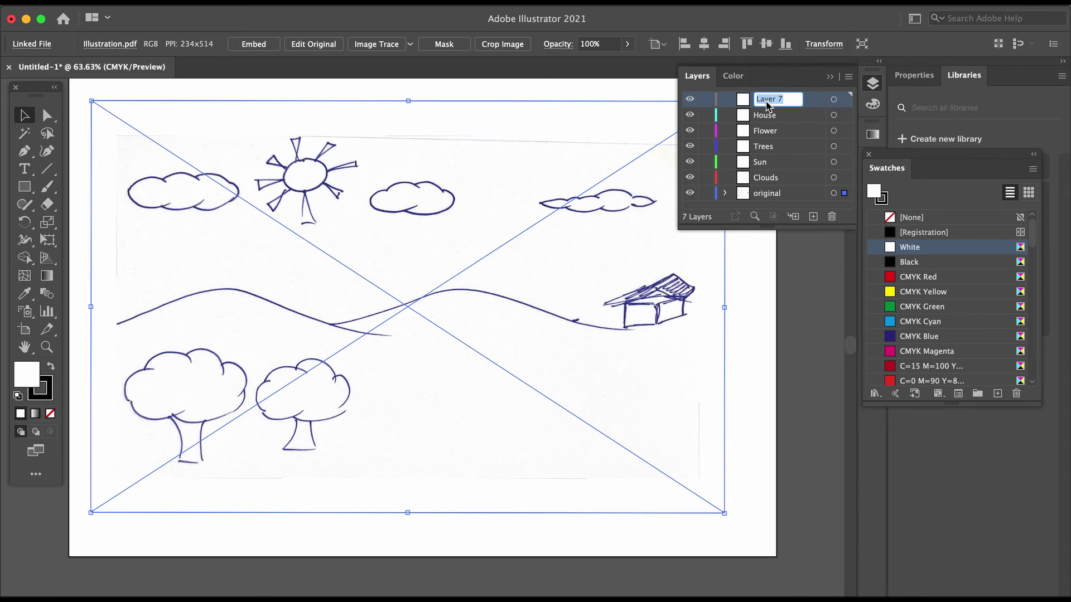
pyautogui.write('Hills')
pyautogui.press('Return')
# - Create a new layer above Hills and name it Sky
pyautogui.click(813, 217)
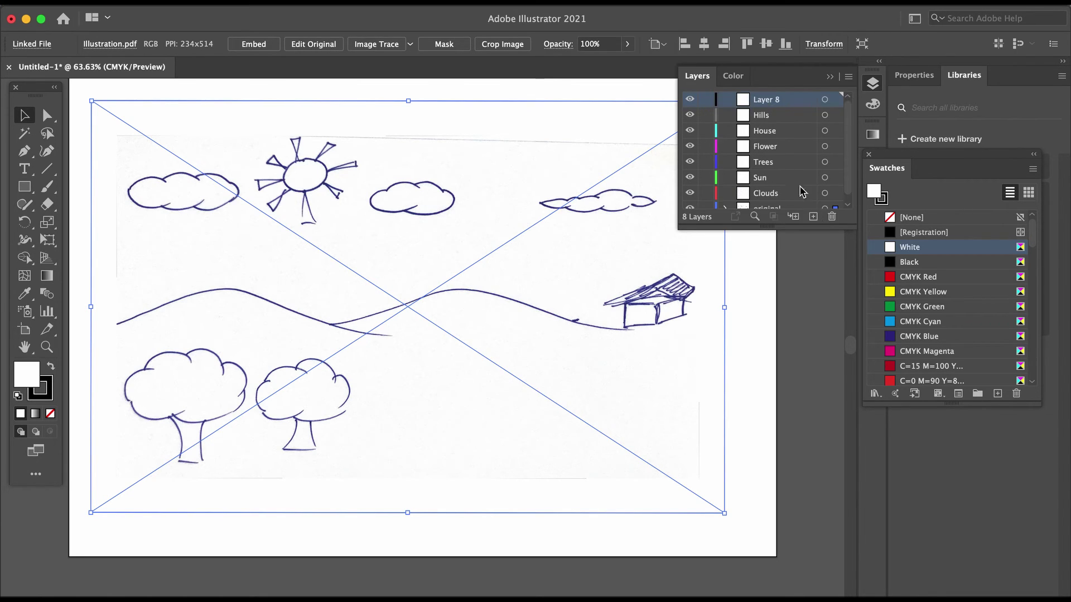
pyautogui.doubleClick(765, 100)
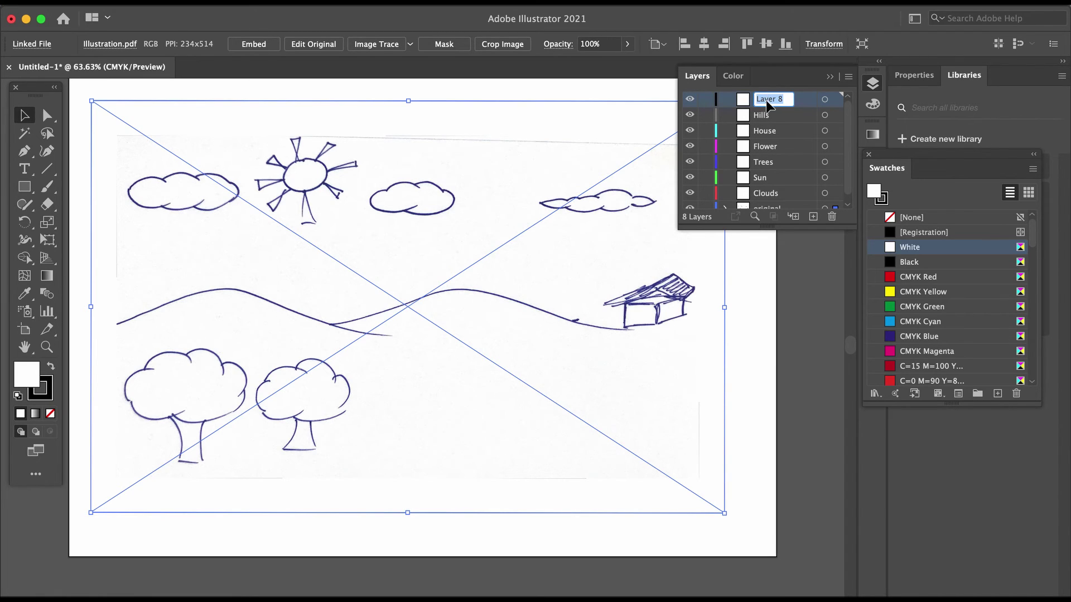
pyautogui.write('Sky')
pyautogui.press('Return')
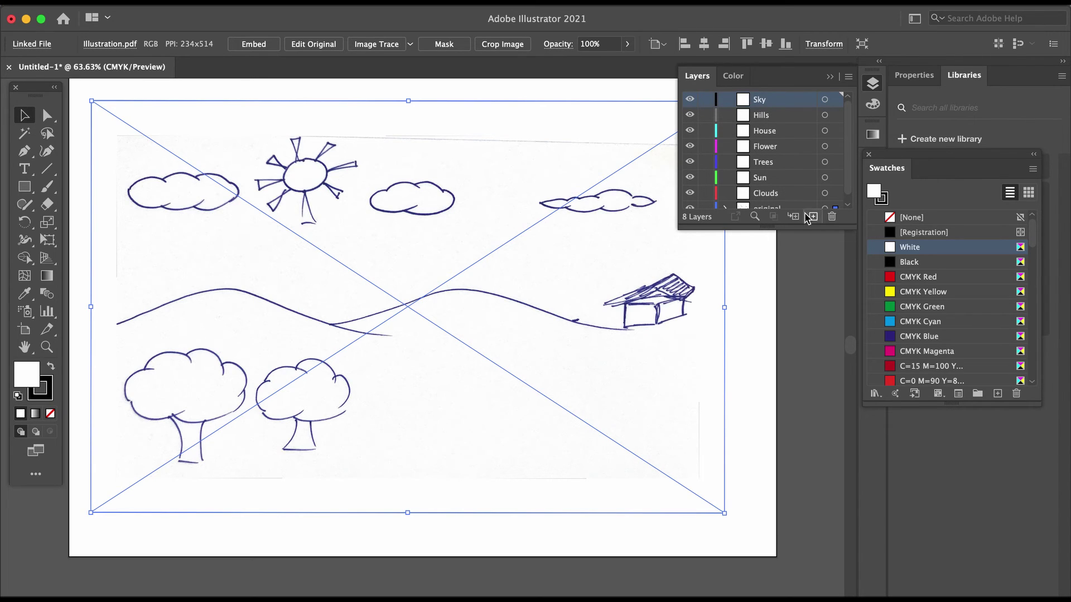
# - Hide and lock the original layer that holds the scanned sketch
pyautogui.scroll(-1, 796, 192)
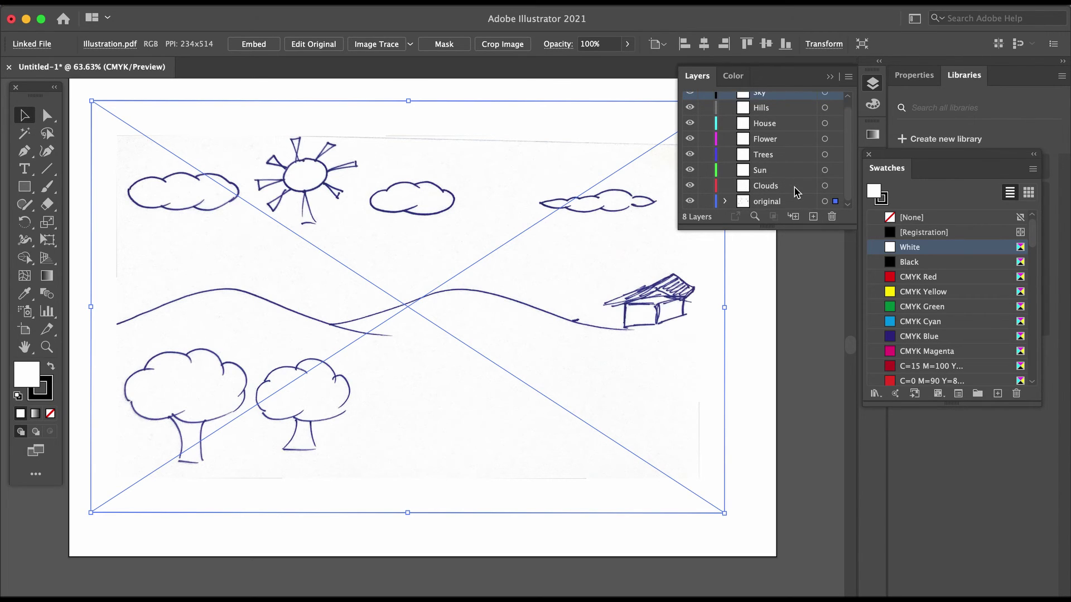
pyautogui.click(690, 201)
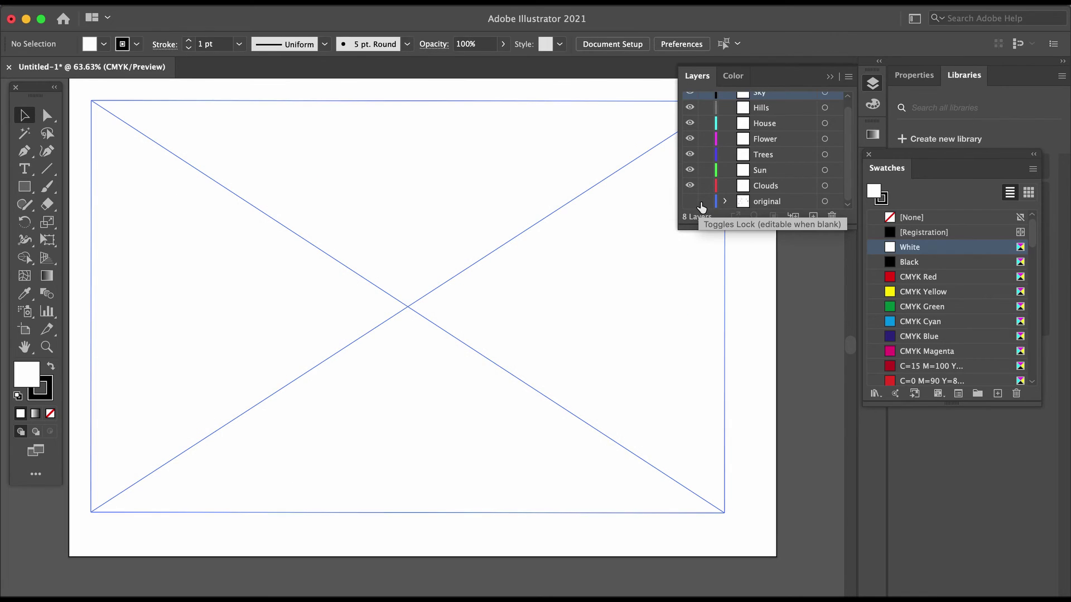
pyautogui.click(705, 202)
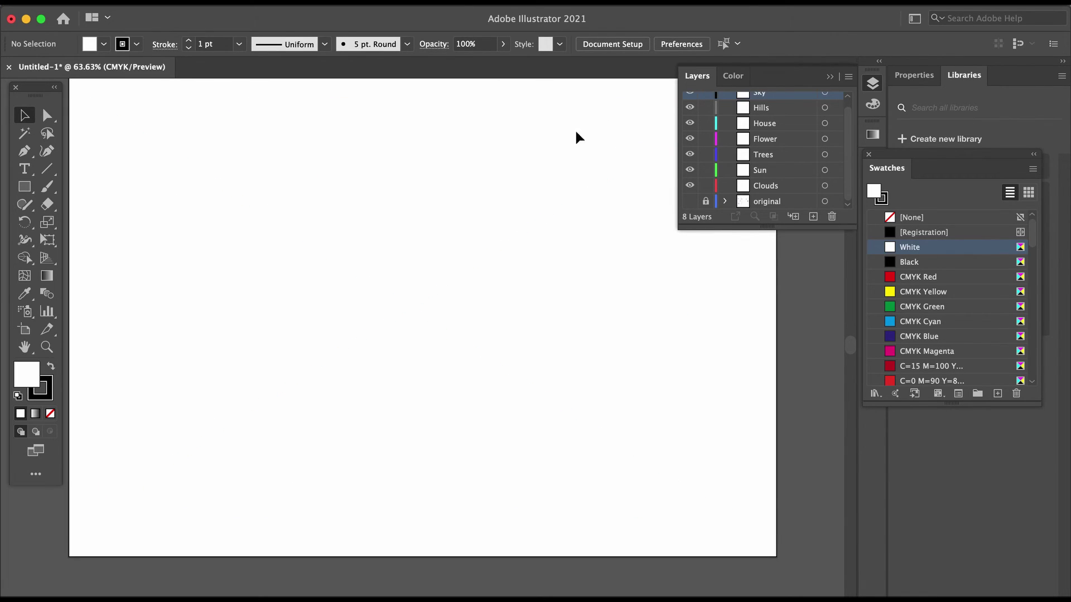
# - Show the original layer's sketch briefly and hide it again
pyautogui.scroll(1, 848, 115)
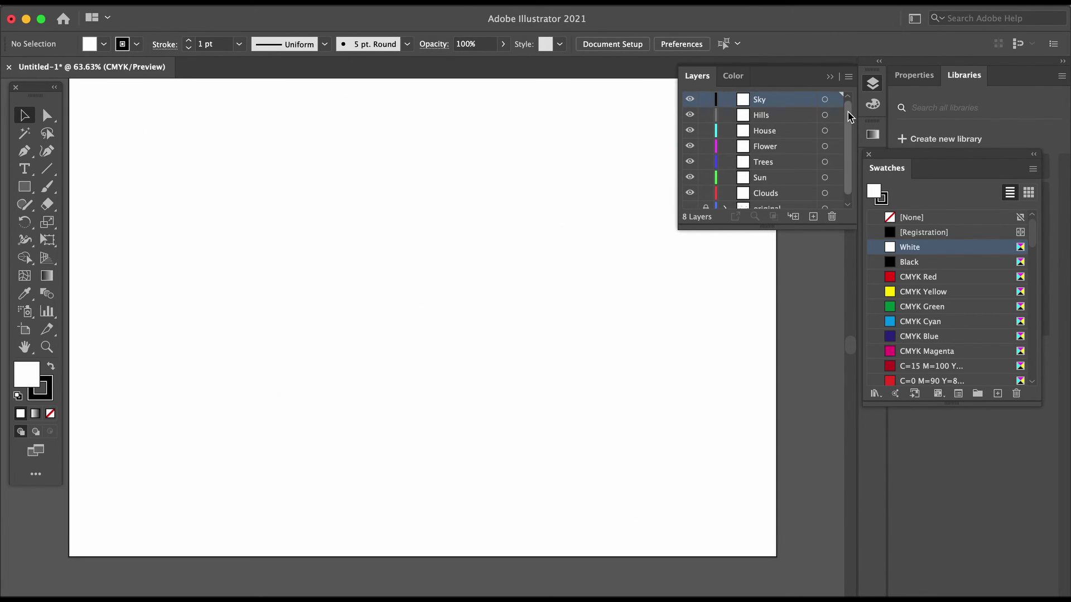
pyautogui.scroll(-1, 841, 168)
pyautogui.click(689, 202)
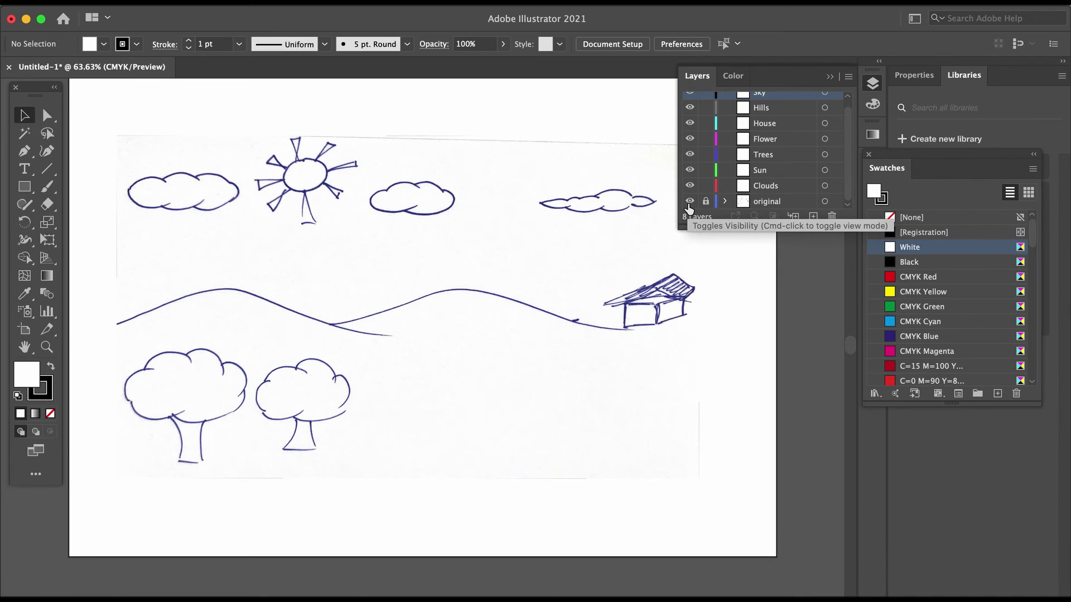
pyautogui.click(690, 202)
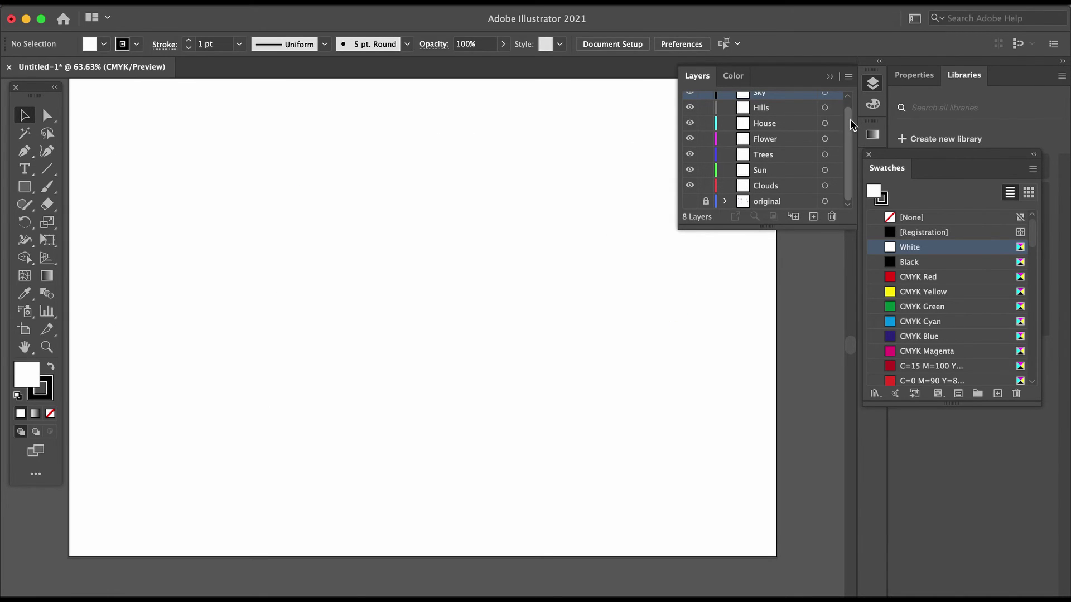
pyautogui.scroll(1, 850, 111)
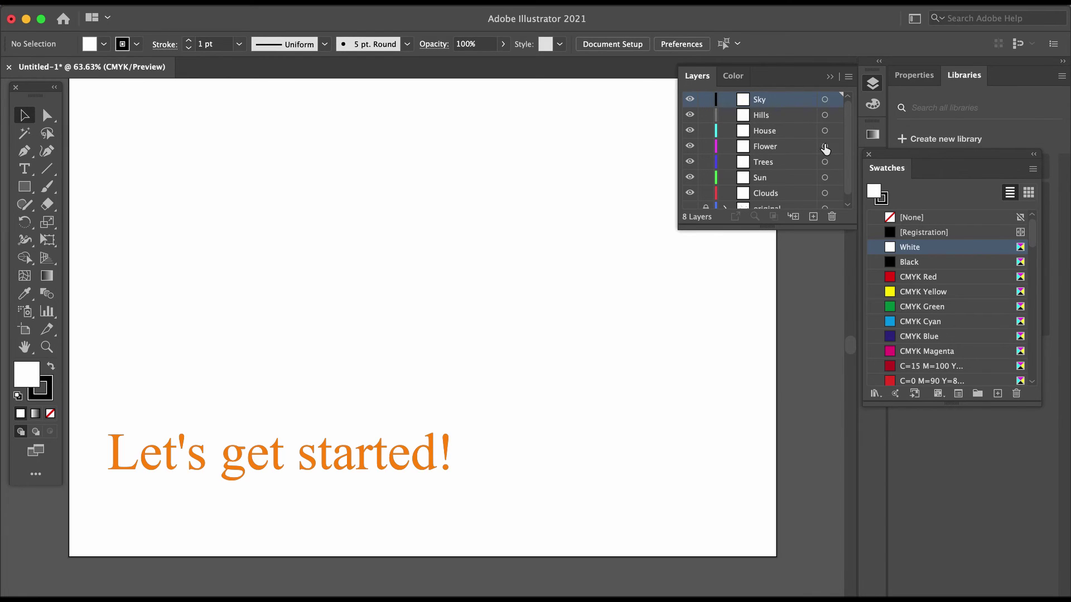
# - Draw a rectangle covering the whole artboard on the Sky layer
pyautogui.scroll(-1, 850, 161)
pyautogui.scroll(1, 850, 149)
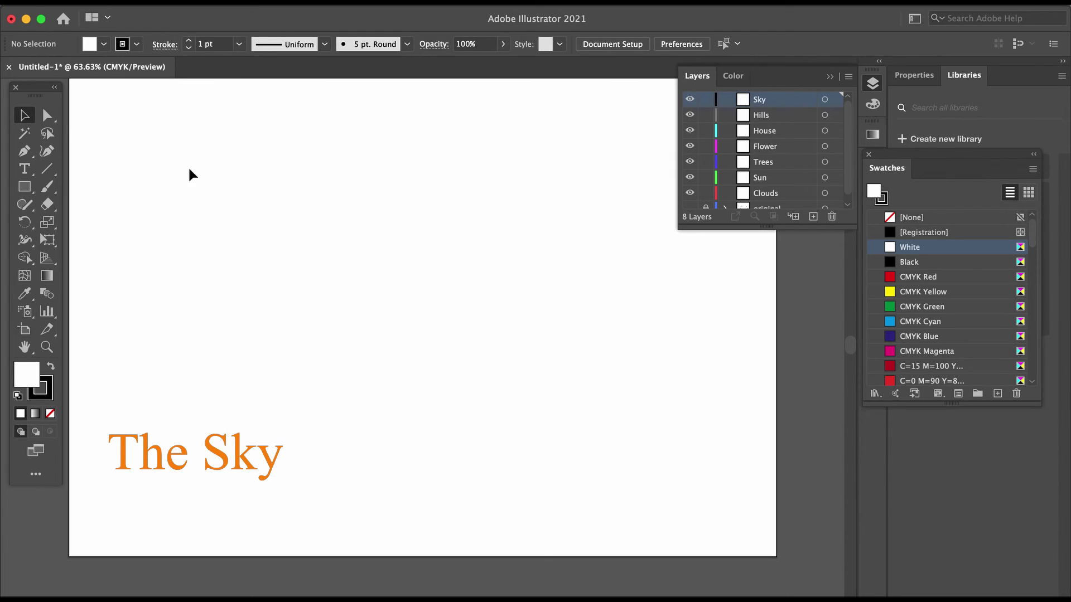
pyautogui.press('super+minus')
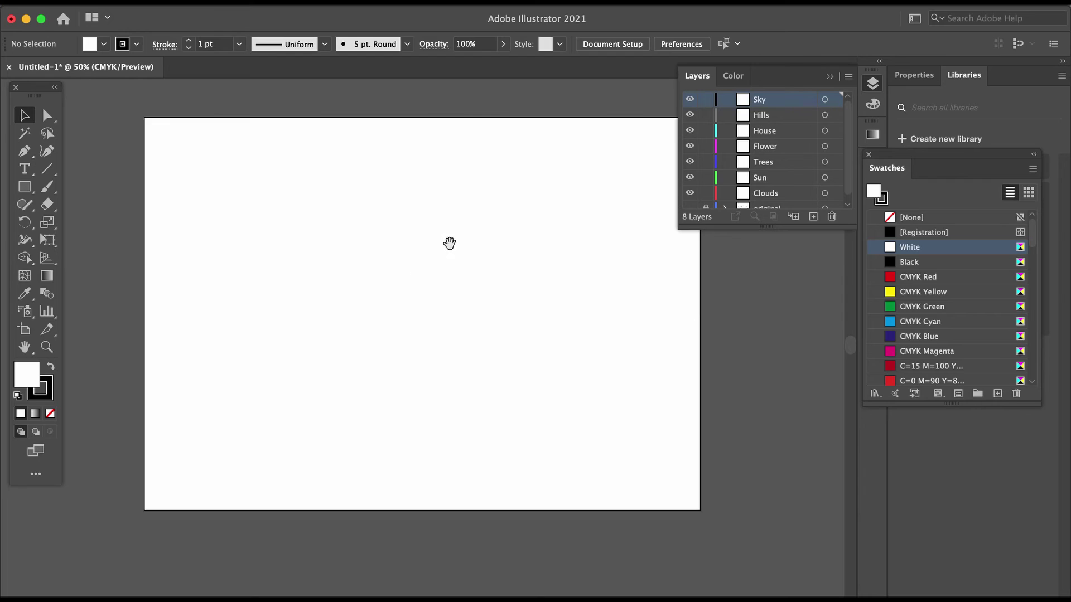
pyautogui.moveTo(450, 243); pyautogui.dragTo(409, 239)
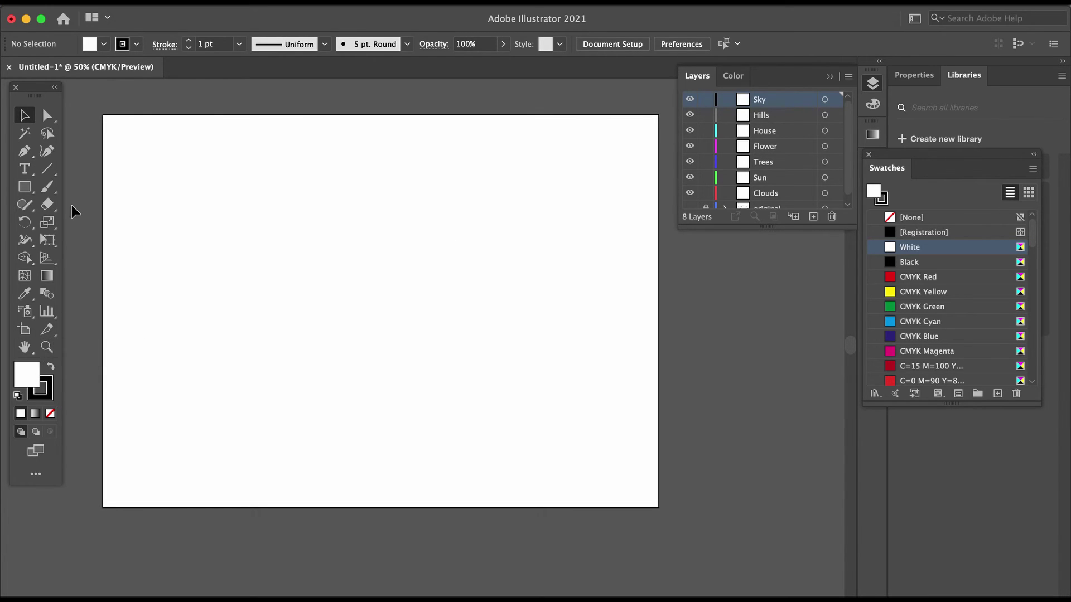
pyautogui.click(29, 188)
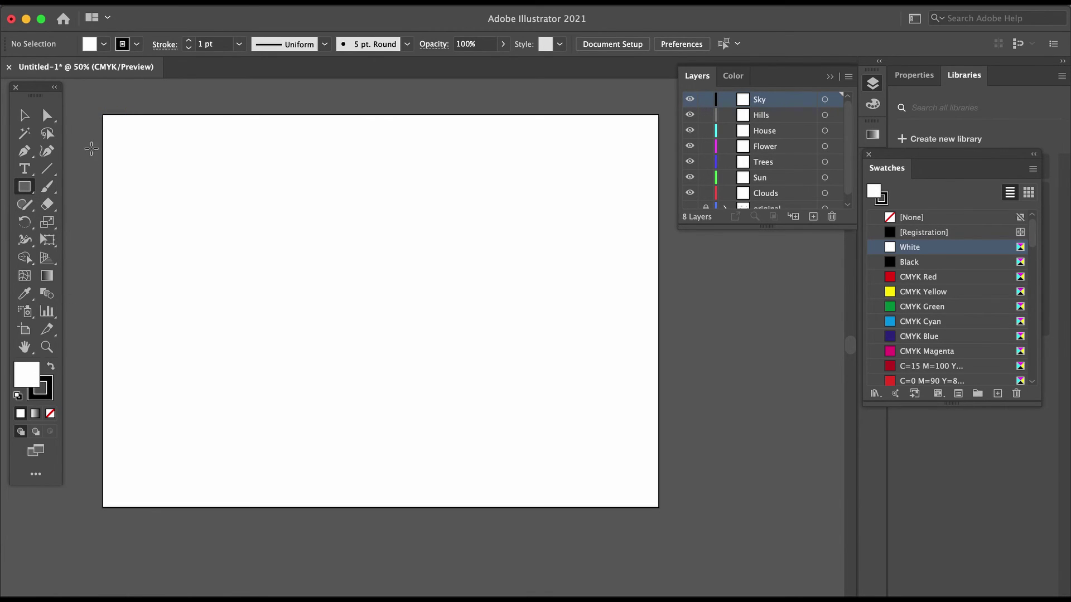
pyautogui.moveTo(103, 115); pyautogui.dragTo(661, 510)
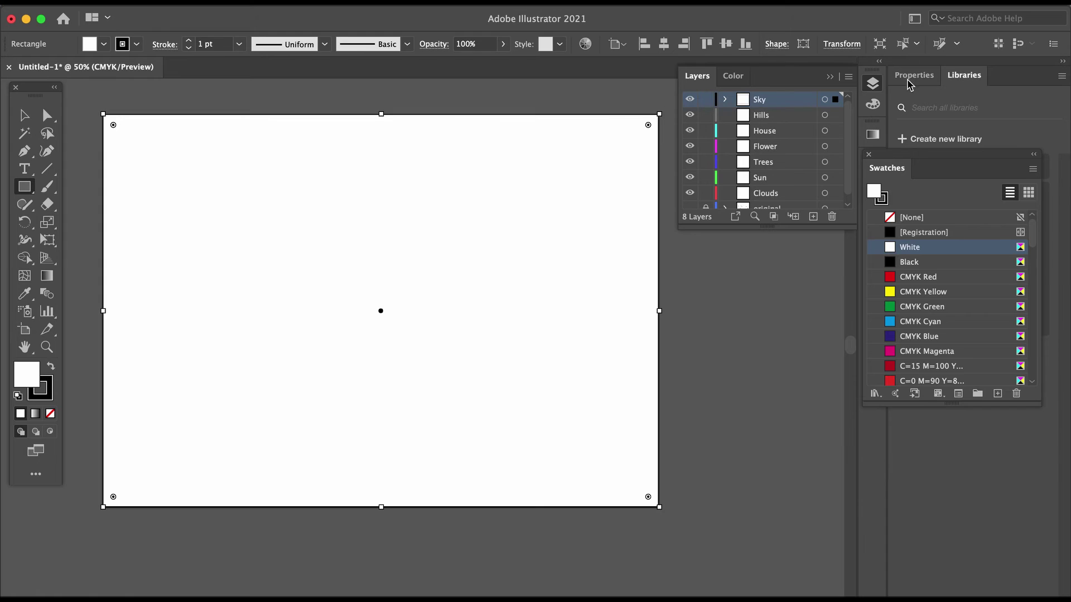
# - Open the Landscape swatch library from the Nature collection and place it below the layer list
pyautogui.click(1033, 169)
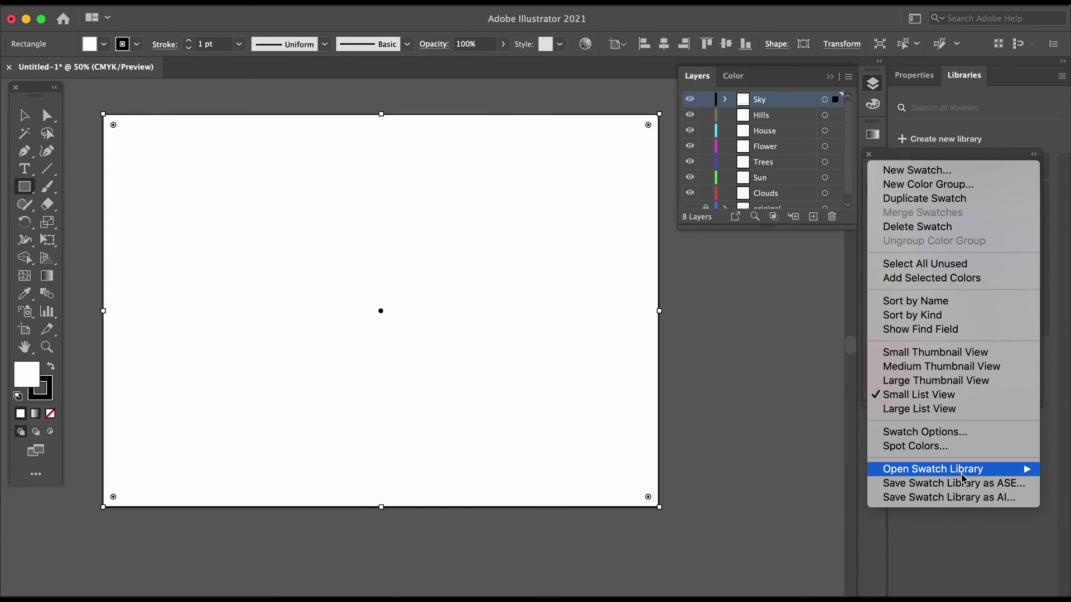
pyautogui.moveTo(963, 475)
pyautogui.moveTo(814, 445)
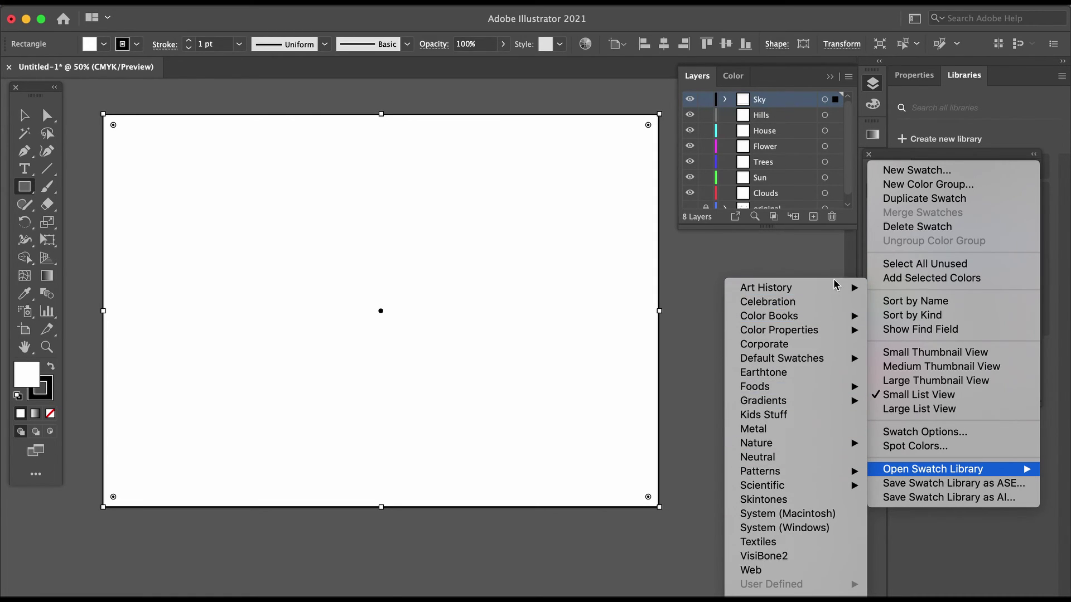
pyautogui.moveTo(796, 402)
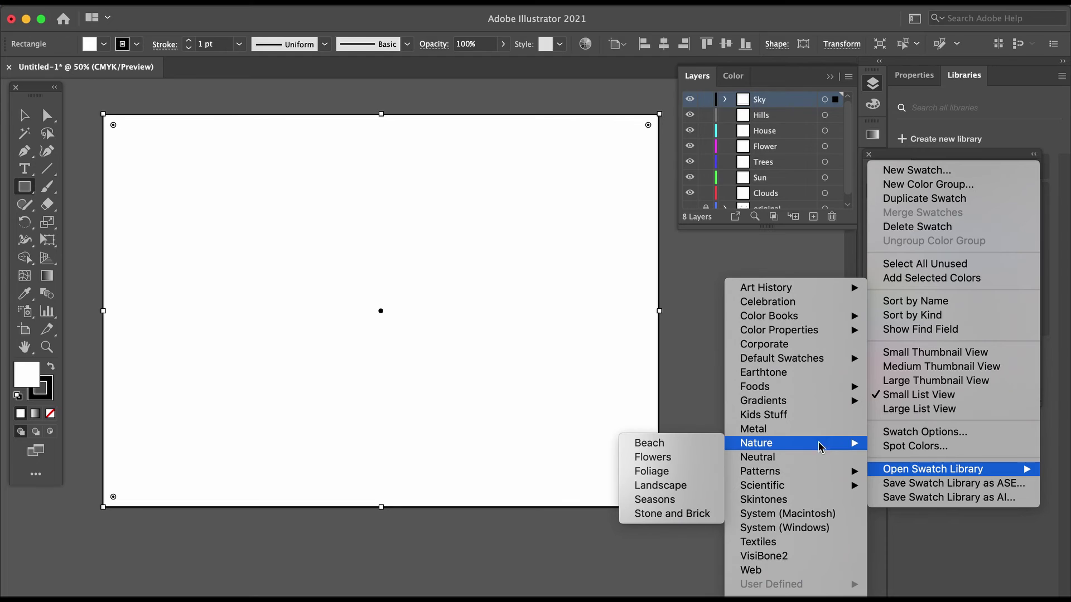
pyautogui.click(696, 490)
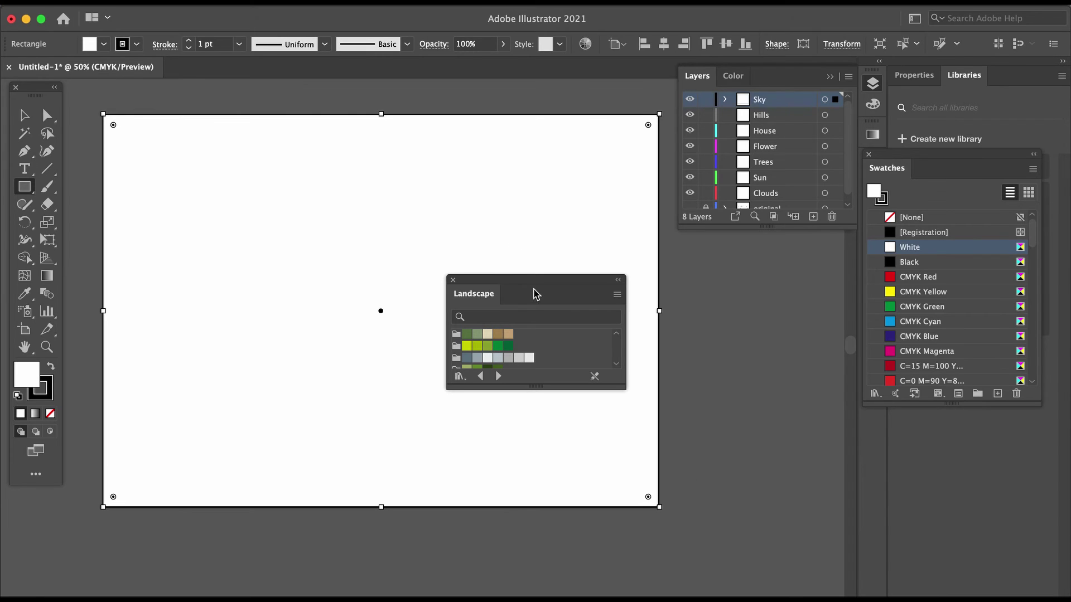
pyautogui.moveTo(537, 285); pyautogui.dragTo(774, 279)
# - Try periwinkle, teal, light blue and grey-blue Landscape swatches as the sky rectangle's fill
pyautogui.scroll(-1, 765, 345)
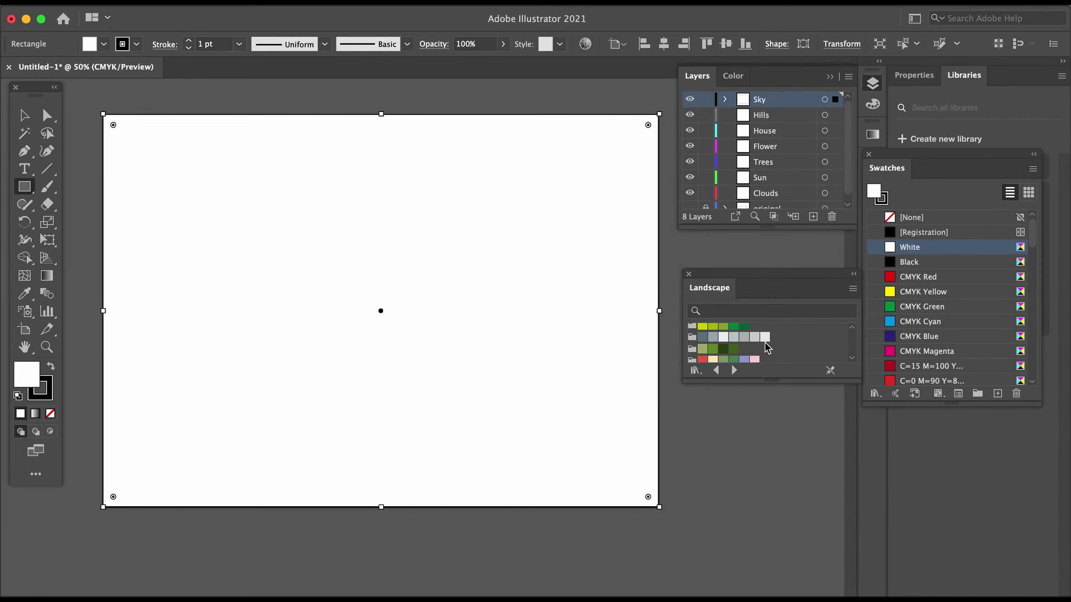
pyautogui.click(745, 359)
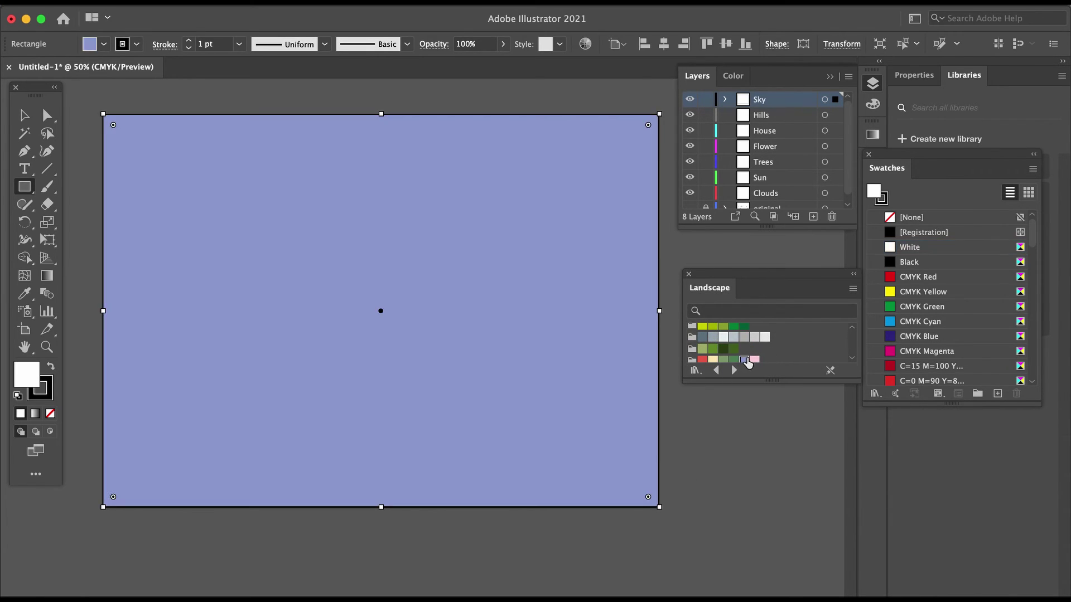
pyautogui.click(852, 358)
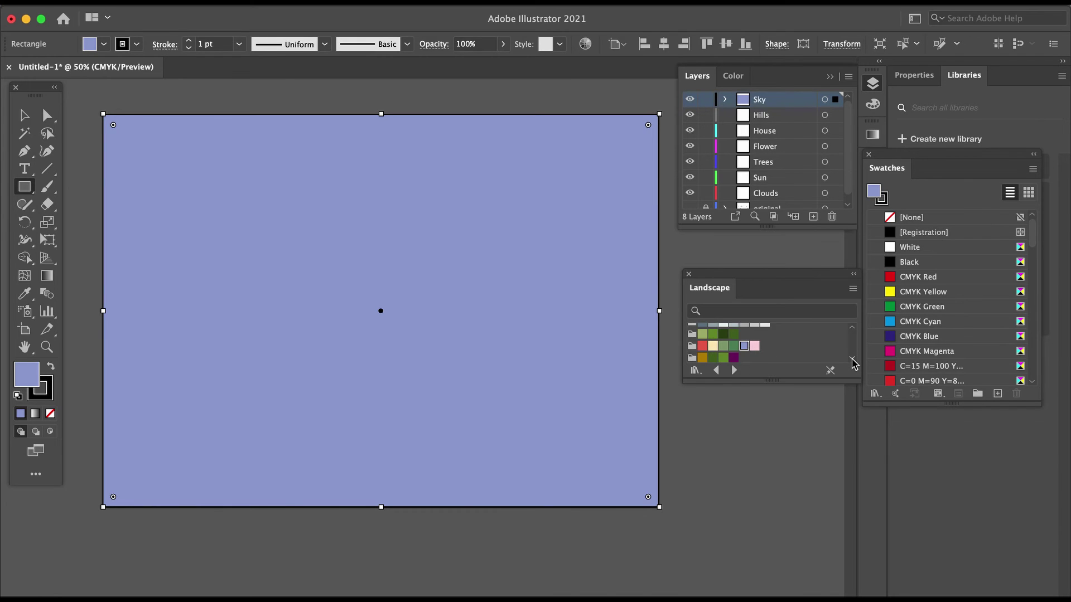
pyautogui.click(851, 358)
pyautogui.click(852, 358)
pyautogui.click(851, 358)
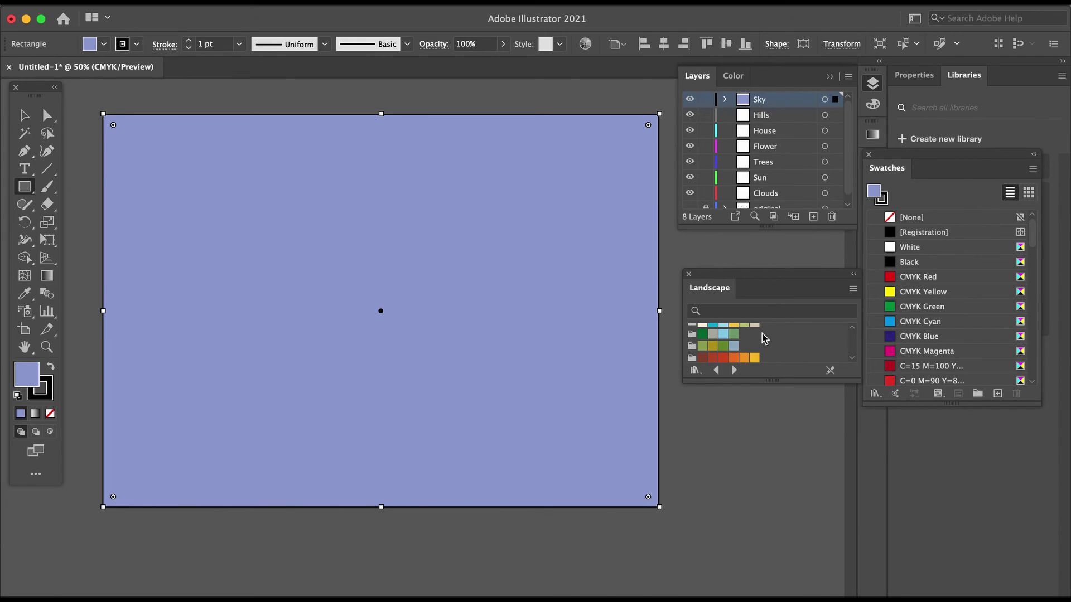
pyautogui.click(713, 327)
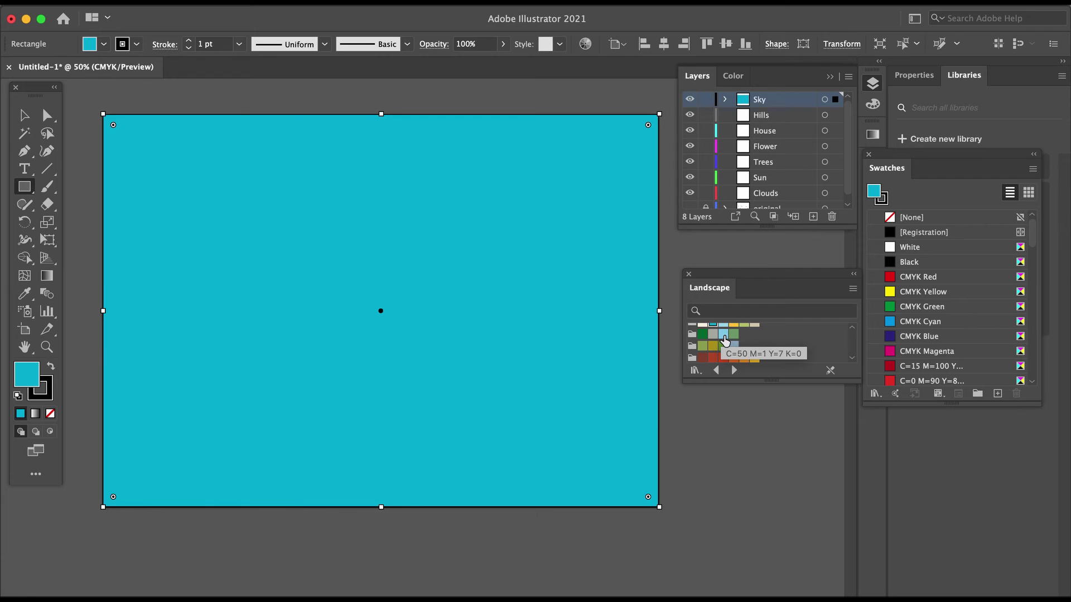
pyautogui.click(724, 335)
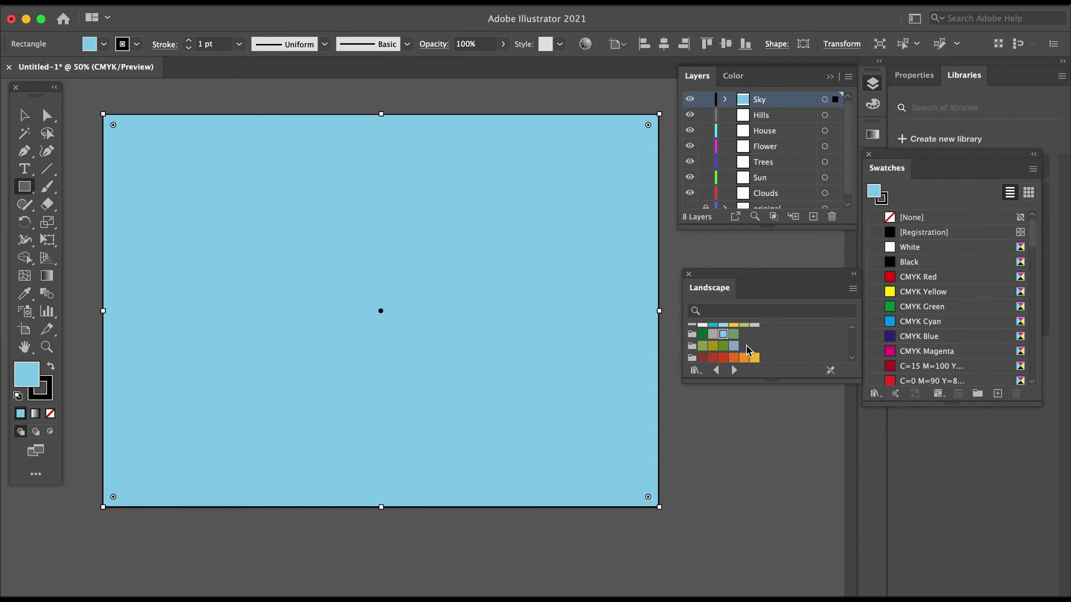
pyautogui.click(737, 348)
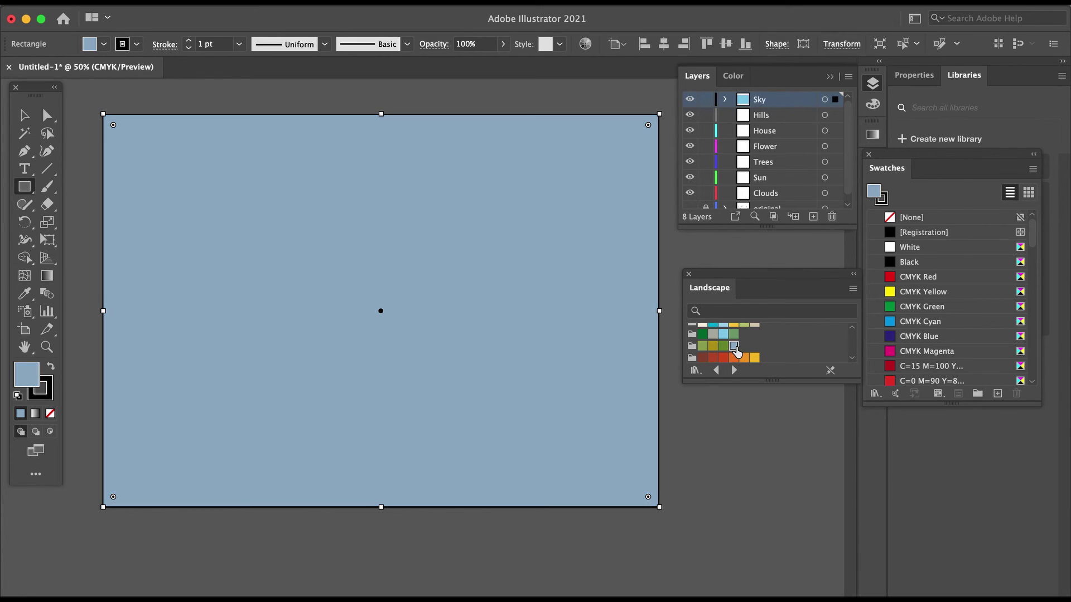
# - Try the periwinkle swatch again and the slate-grey Landscape swatches on the sky rectangle
pyautogui.click(855, 328)
pyautogui.scroll(4, 857, 333)
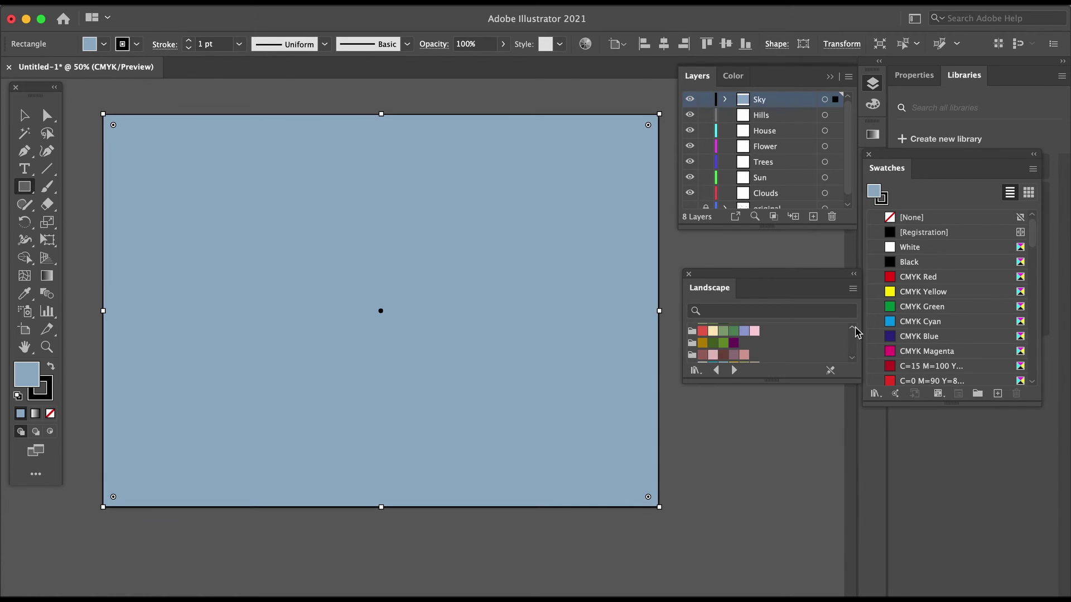
pyautogui.click(744, 359)
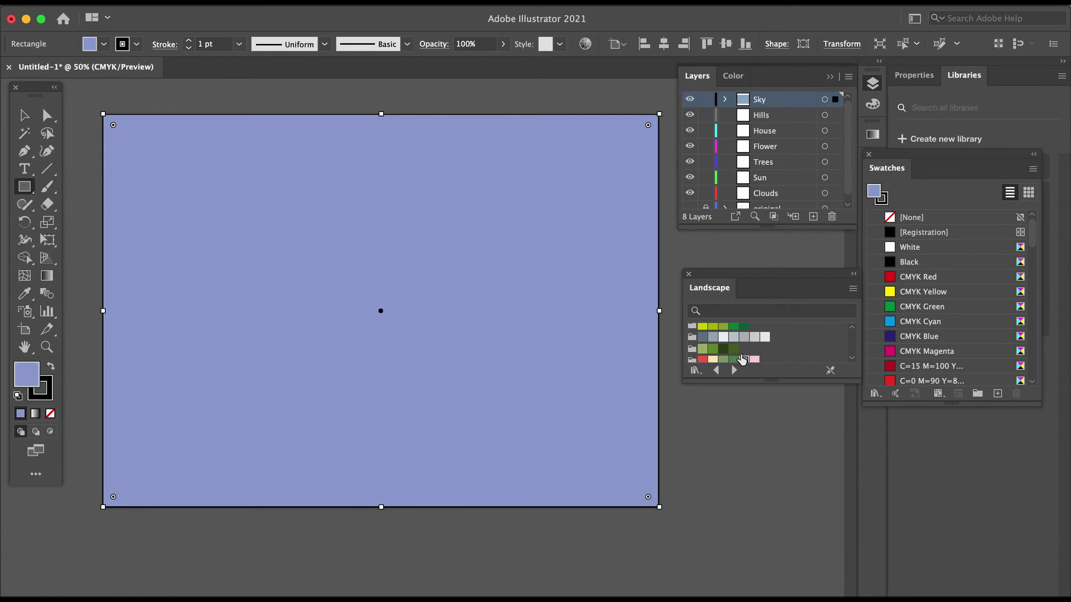
pyautogui.click(704, 338)
pyautogui.click(713, 337)
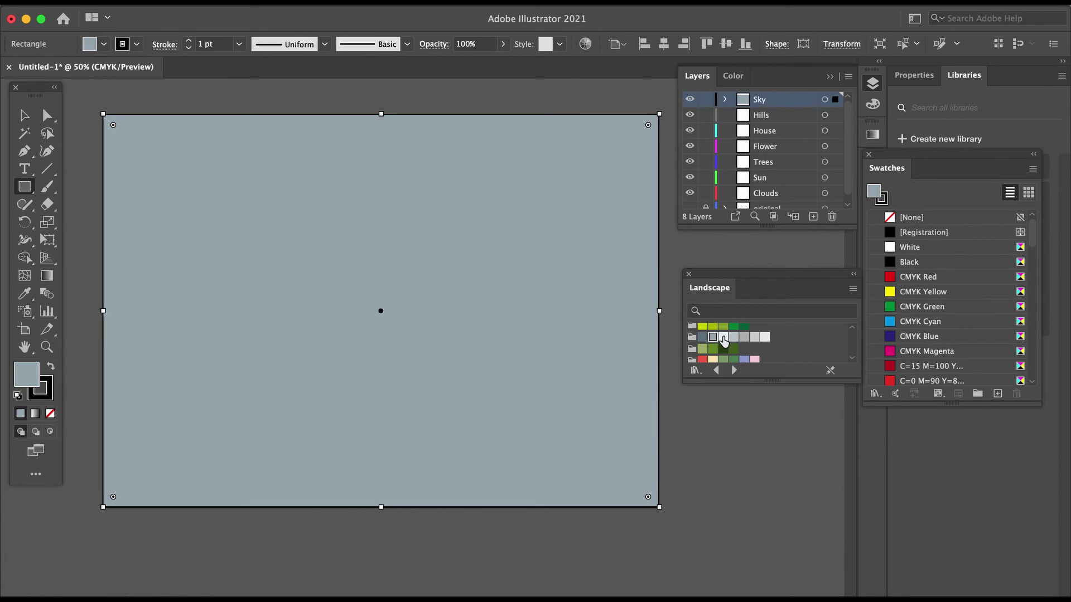
# - Fill the sky rectangle with the light blue Landscape swatch C=50 M=1 Y=7 K=0
pyautogui.scroll(-3, 747, 341)
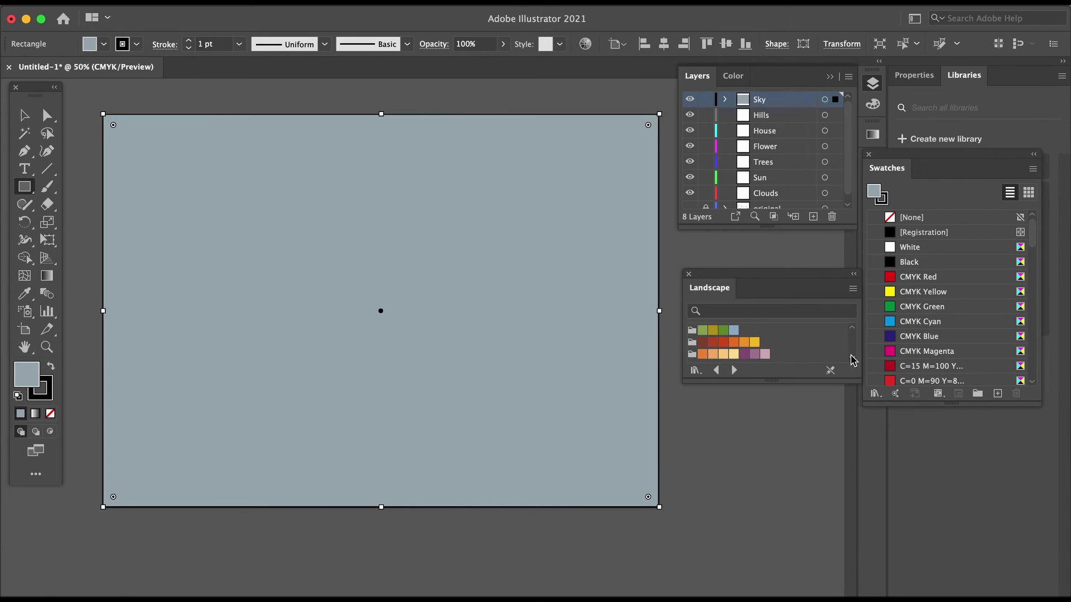
pyautogui.click(852, 331)
pyautogui.click(853, 330)
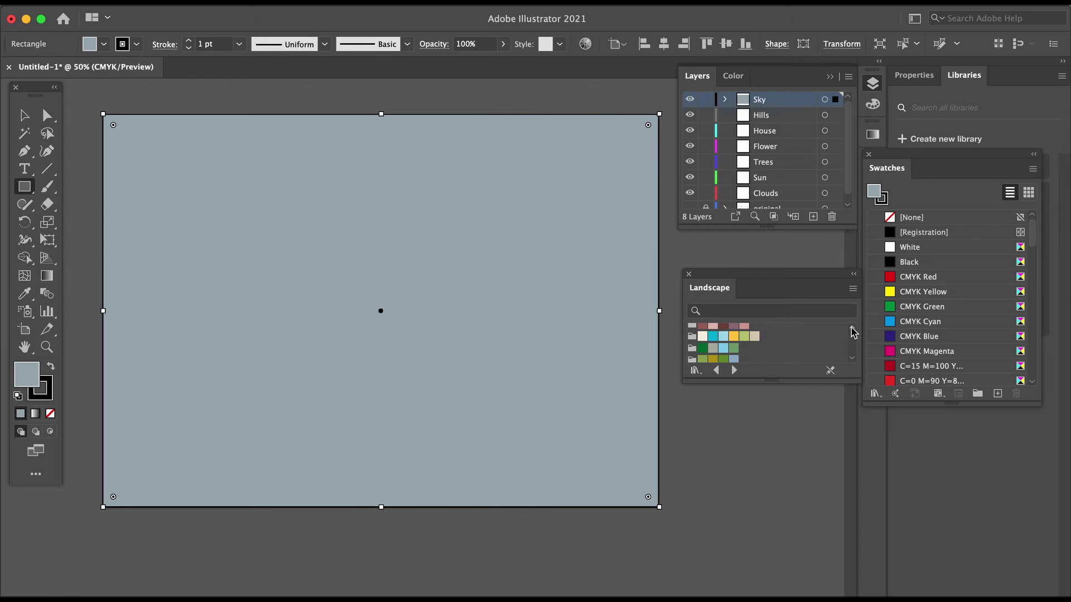
pyautogui.click(724, 349)
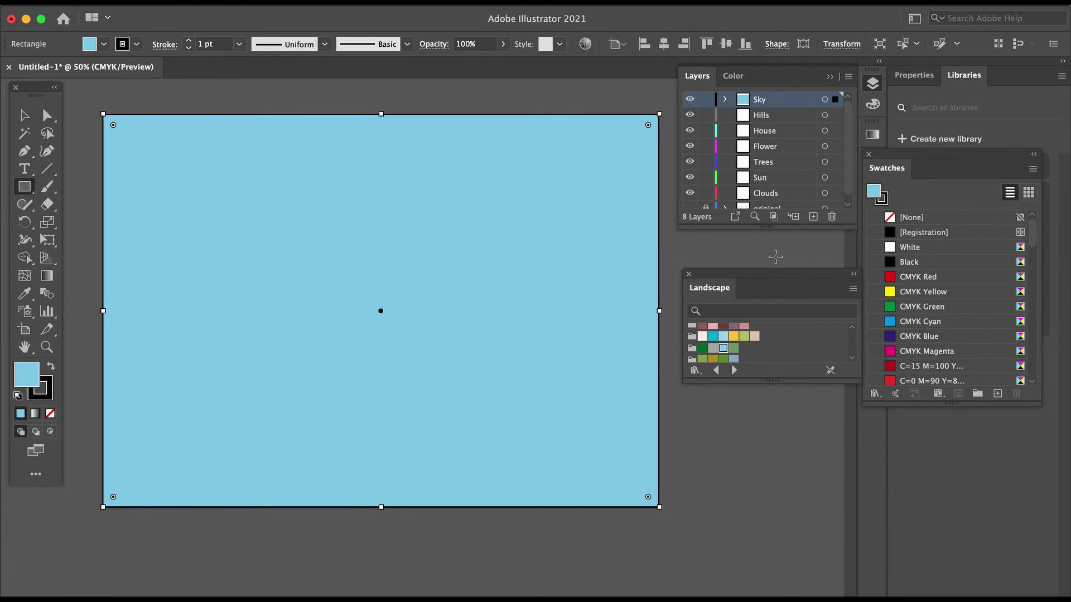
# - Deselect the sky rectangle and lock the Sky layer
pyautogui.click(24, 116)
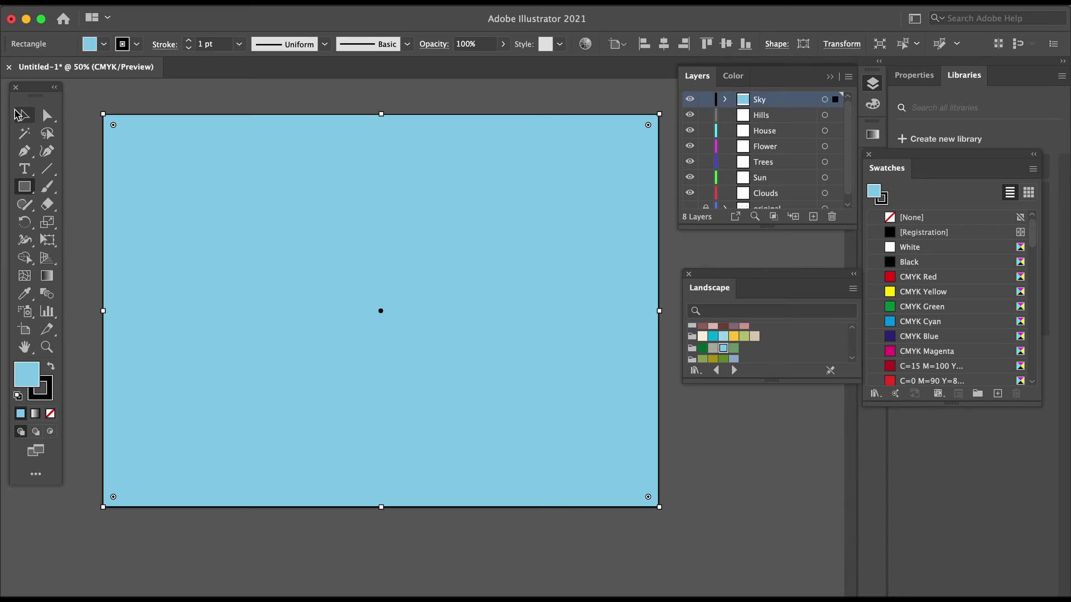
pyautogui.click(95, 96)
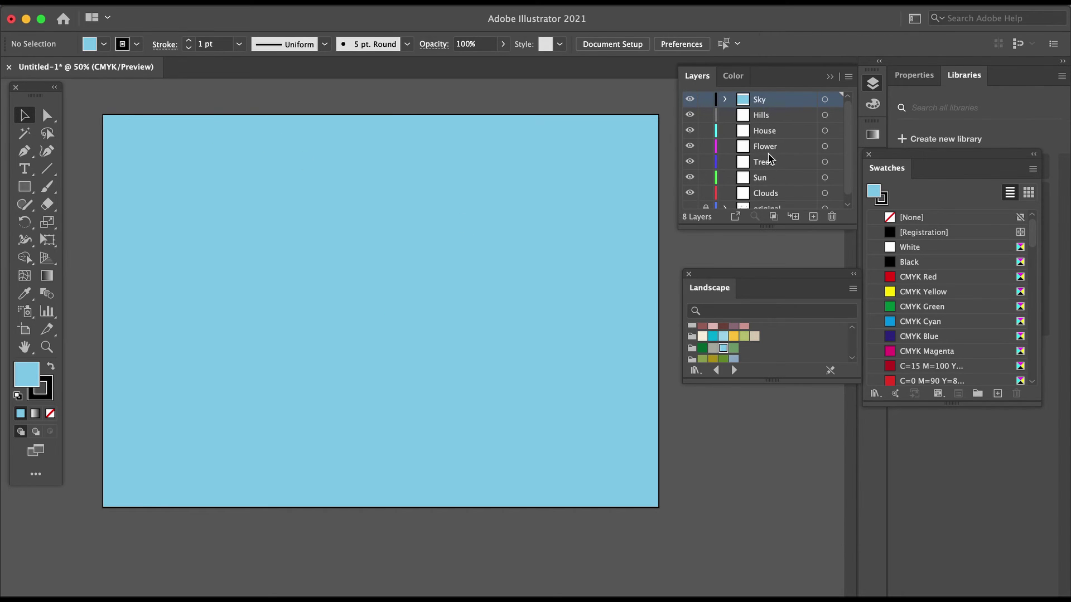
pyautogui.click(704, 101)
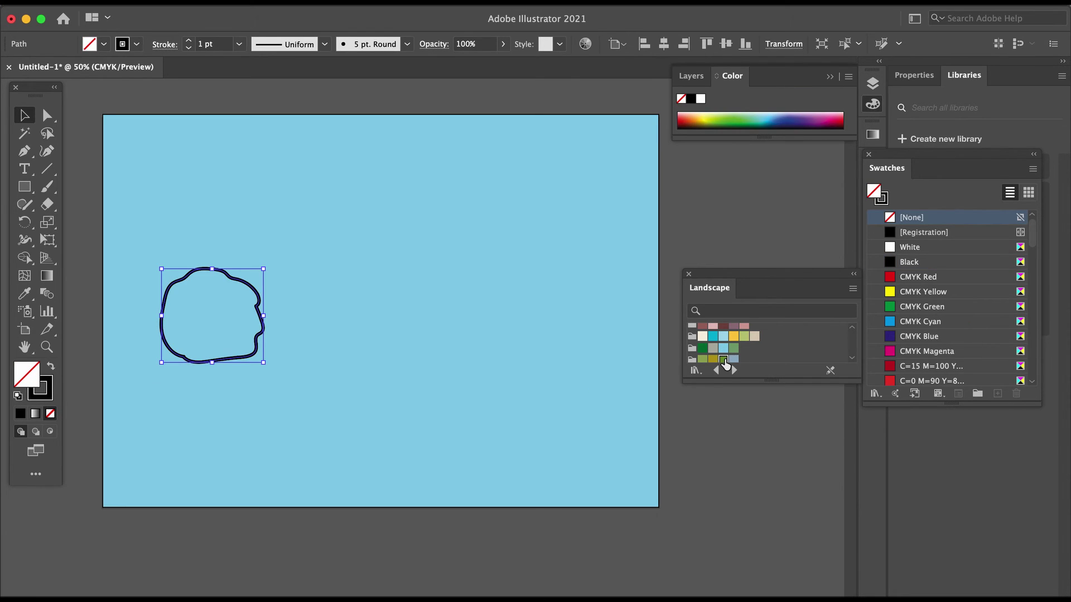
# - Fill the freehand foliage outline on the Trees layer with the medium green Landscape swatch and deselect it
pyautogui.click(723, 359)
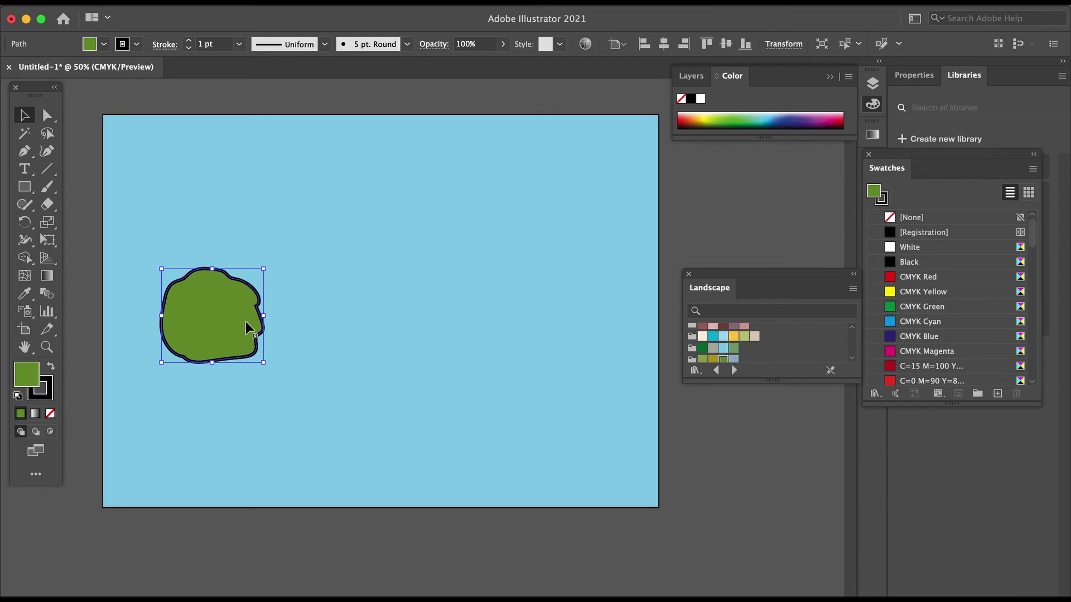
pyautogui.click(697, 80)
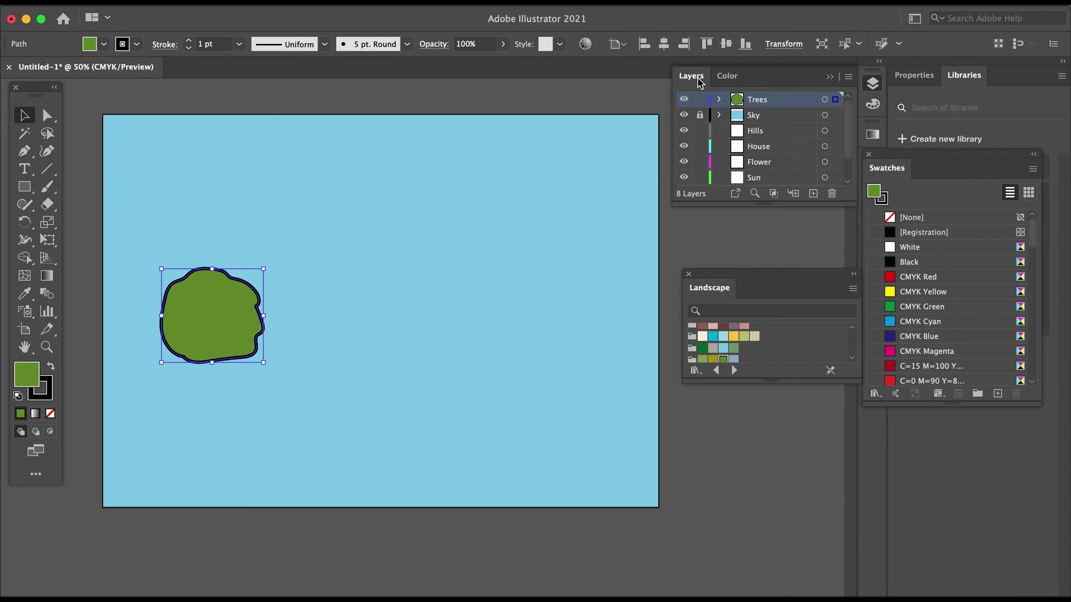
pyautogui.click(426, 278)
# - Enlarge the green foliage shape slightly and move it to the lower left area of the artboard
pyautogui.moveTo(240, 299); pyautogui.dragTo(282, 263)
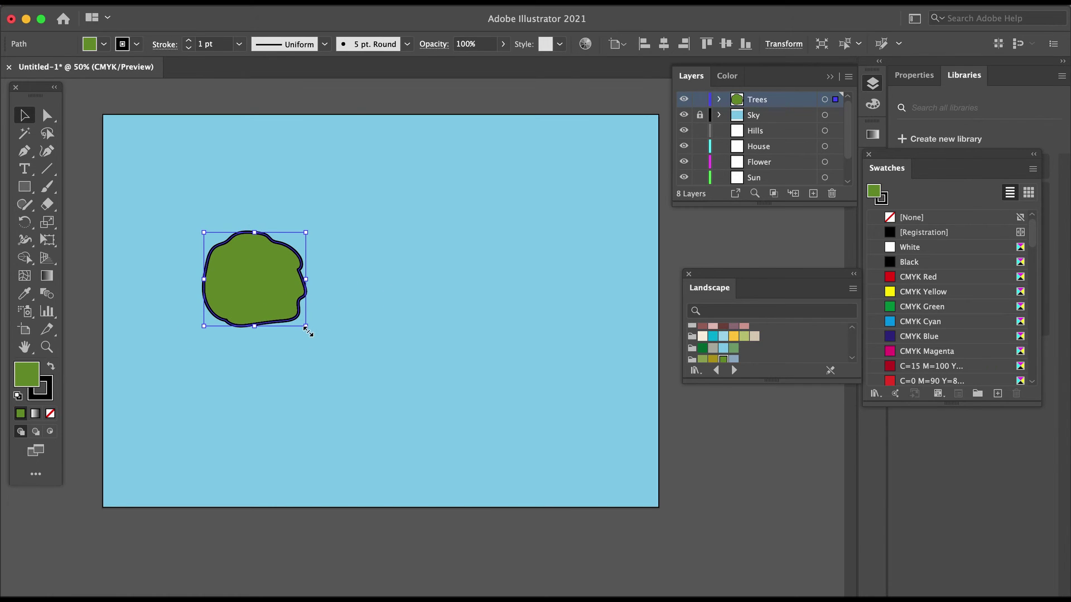
pyautogui.moveTo(307, 330); pyautogui.dragTo(313, 386)
pyautogui.moveTo(272, 292); pyautogui.dragTo(190, 374)
pyautogui.click(365, 362)
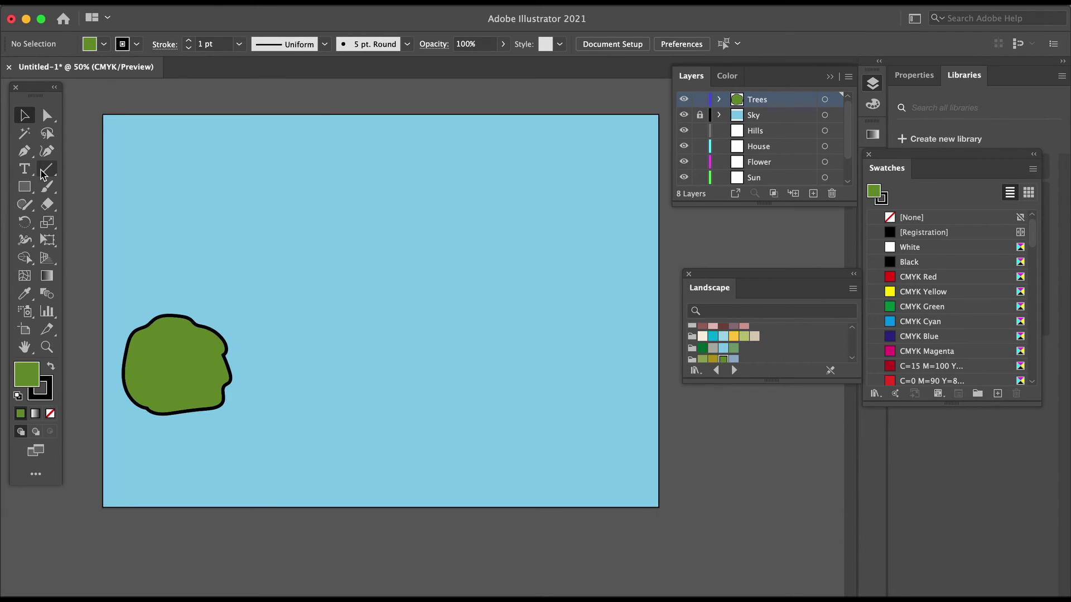
# - Paint a closed tree trunk outline that flares at its base with the Paintbrush, near the artboard's centre
pyautogui.click(25, 191)
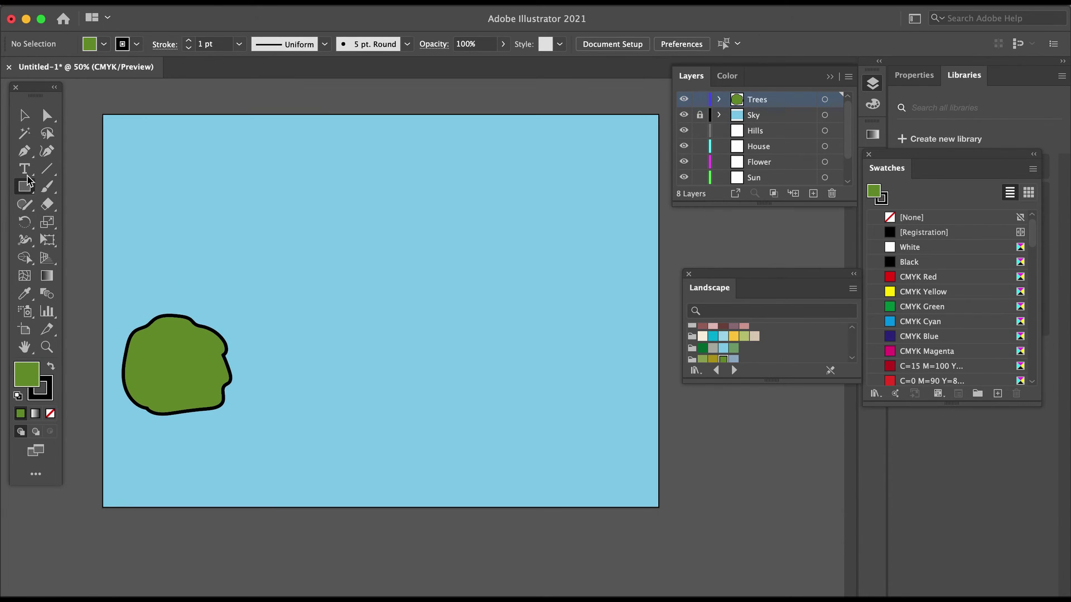
pyautogui.click(46, 185)
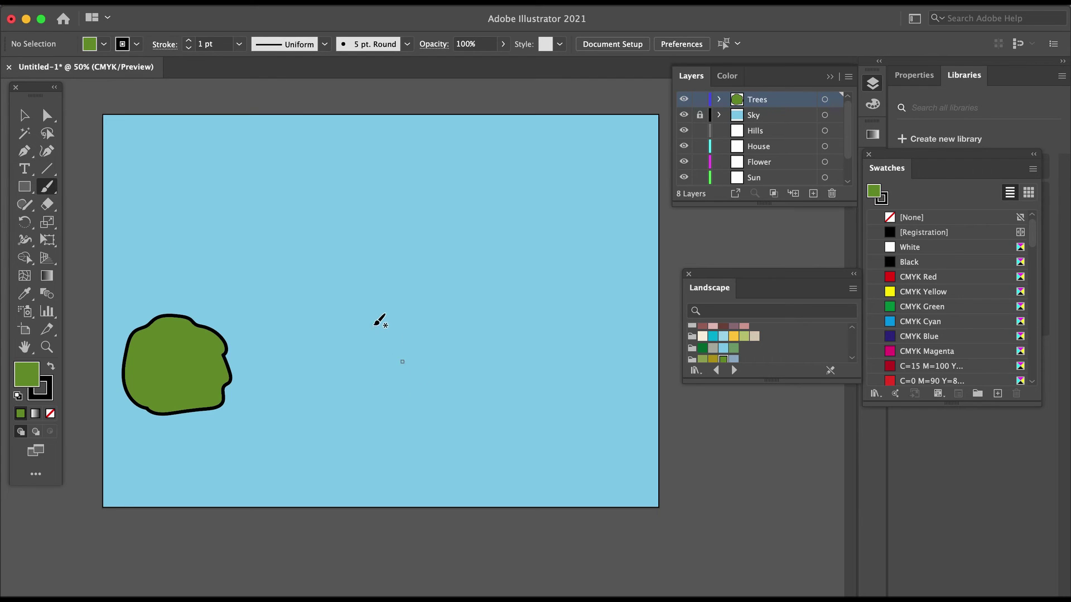
pyautogui.moveTo(365, 317)
pyautogui.mouseDown()
pyautogui.moveTo(341, 427)
pyautogui.moveTo(424, 430)
pyautogui.moveTo(412, 332)
pyautogui.moveTo(398, 308)
pyautogui.moveTo(365, 316)
pyautogui.mouseUp()
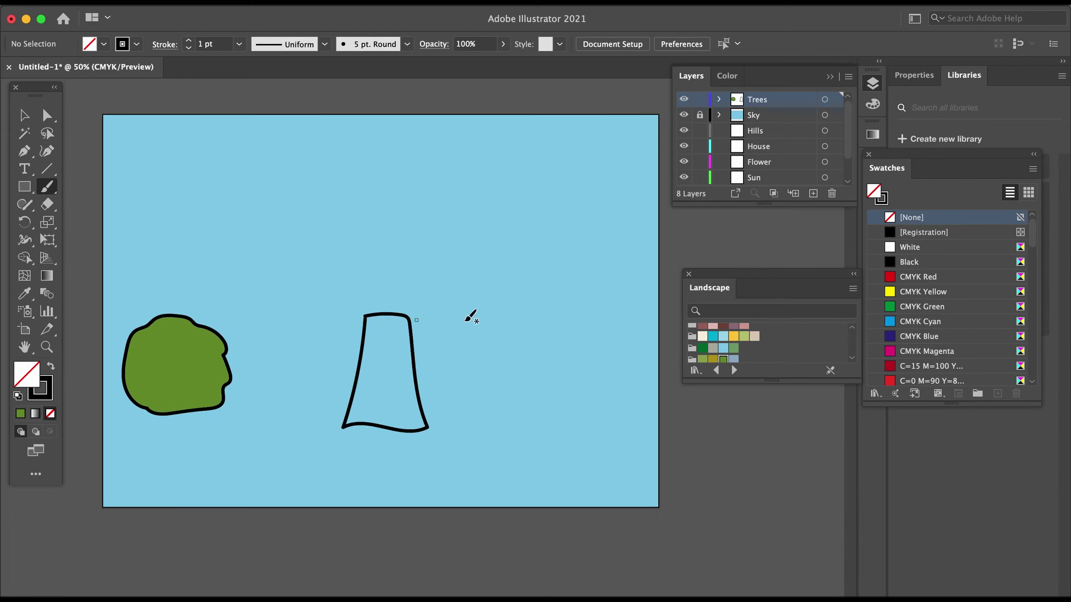
# - Select the trunk outline and fill it with the dark brown Landscape swatch
pyautogui.press('v')
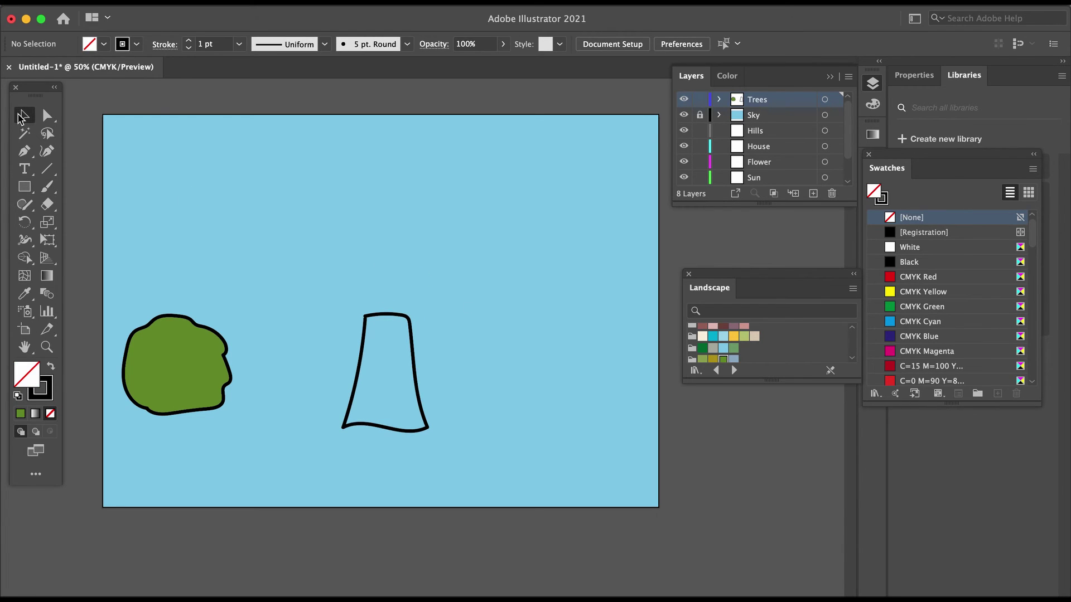
pyautogui.click(723, 328)
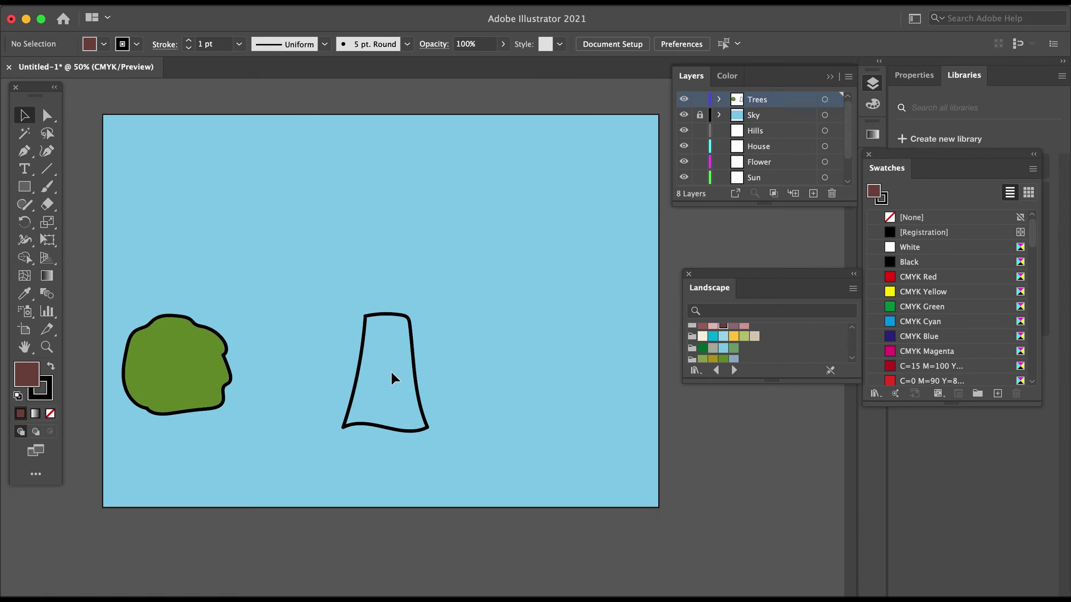
pyautogui.click(415, 372)
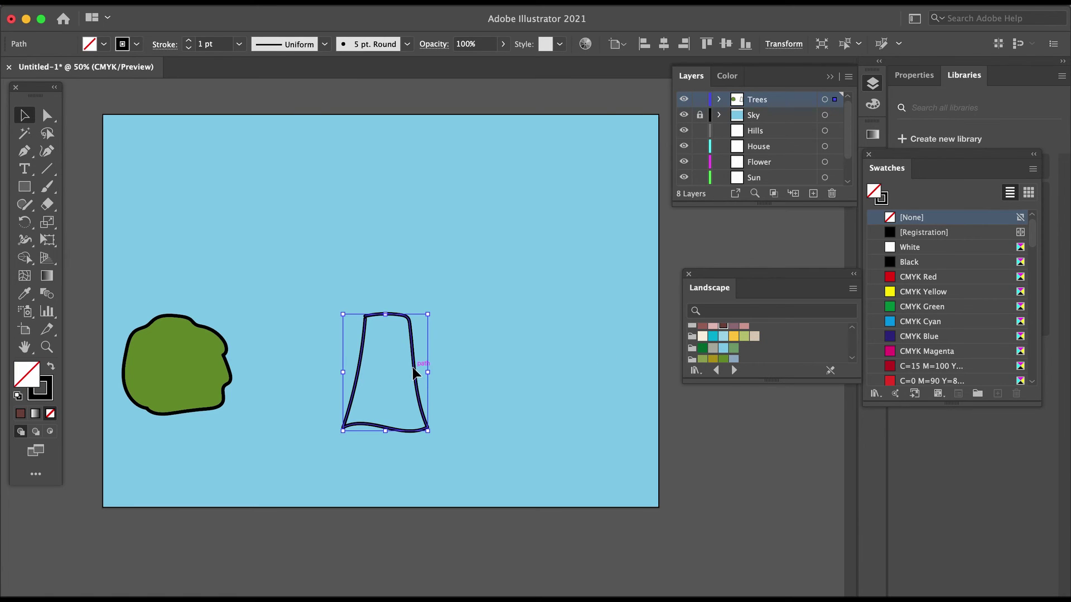
pyautogui.click(722, 326)
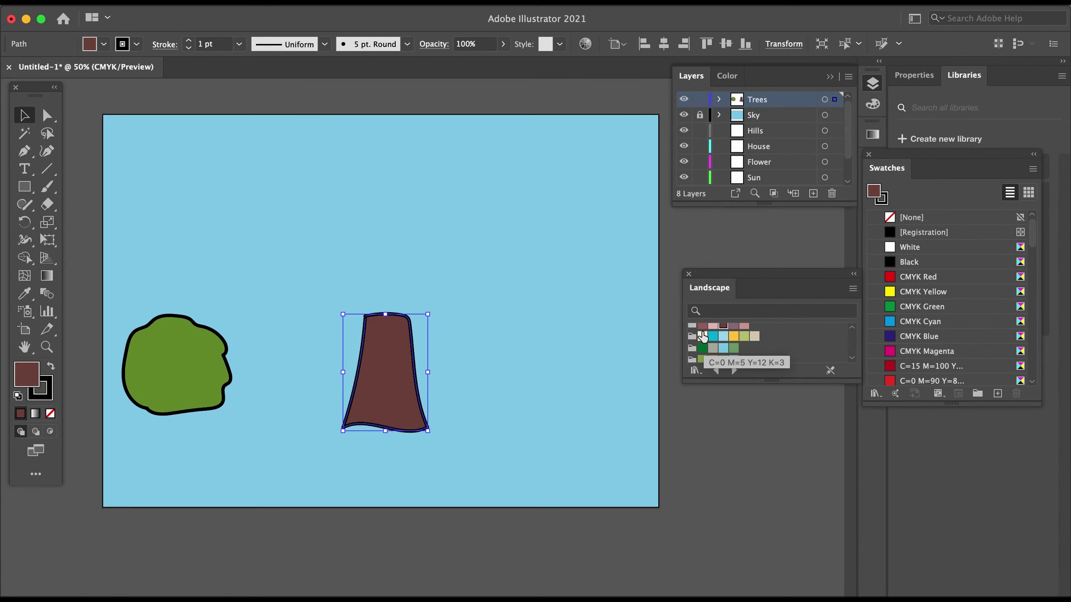
# - Move the green foliage onto the top of the trunk and bring it to the front
pyautogui.moveTo(171, 374); pyautogui.dragTo(382, 279)
pyautogui.moveTo(384, 282)
pyautogui.mouseDown()
pyautogui.moveTo(381, 294)
pyautogui.moveTo(380, 283)
pyautogui.mouseUp()
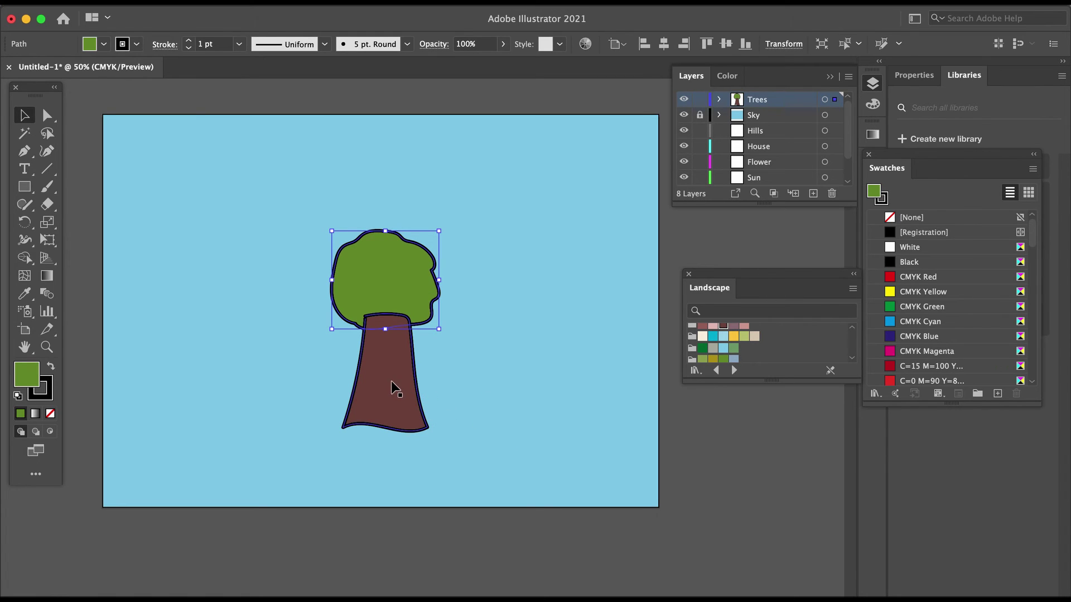
pyautogui.rightClick(399, 286)
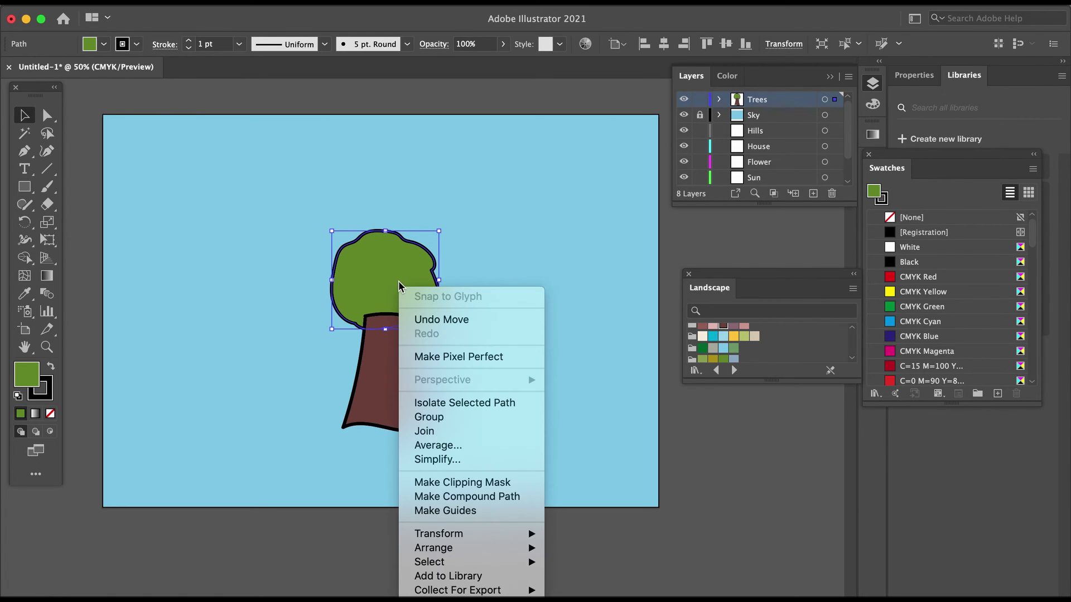
pyautogui.moveTo(461, 548)
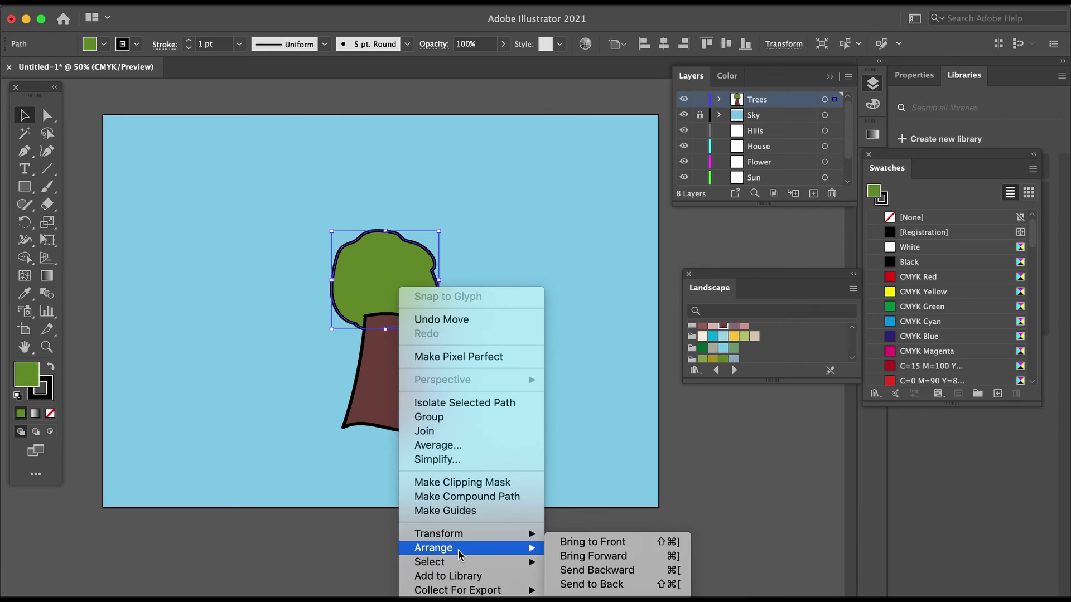
pyautogui.click(562, 543)
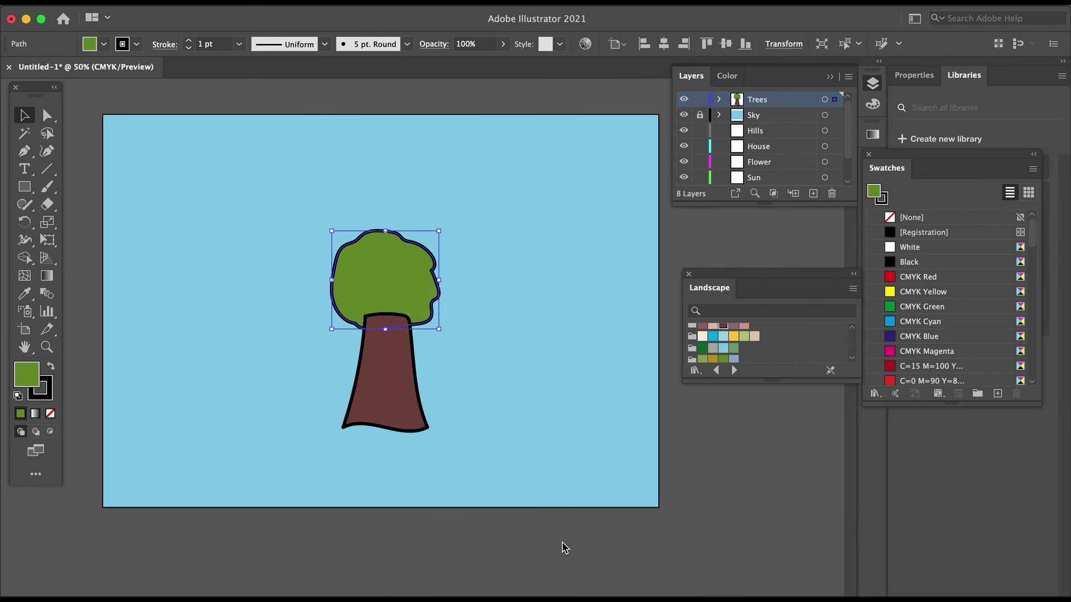
# - Paint a small black hollow on the upper part of the trunk with the Paintbrush, using no fill
pyautogui.click(714, 475)
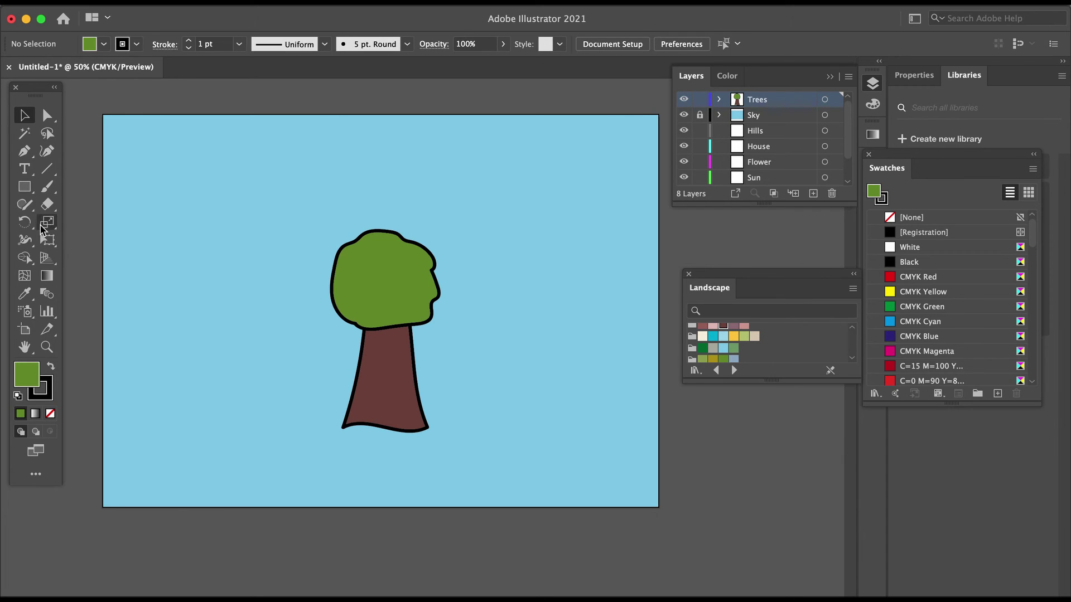
pyautogui.click(50, 188)
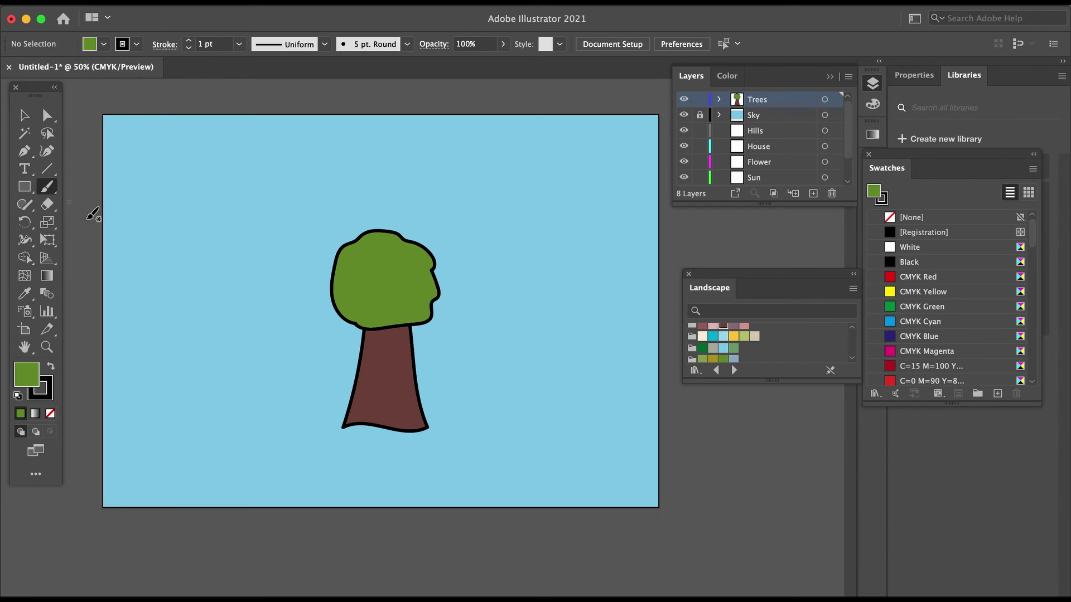
pyautogui.click(52, 415)
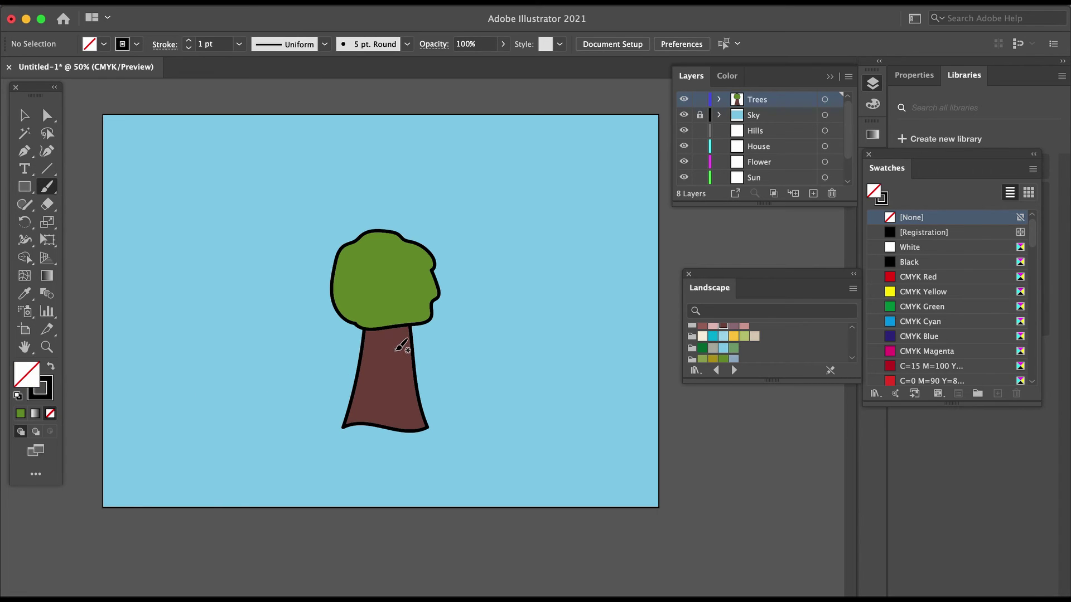
pyautogui.moveTo(396, 350); pyautogui.dragTo(398, 372)
# - Group the foliage, hollow and trunk, and move the grouped tree to the lower left area of the artboard
pyautogui.press('v')
pyautogui.click(367, 259)
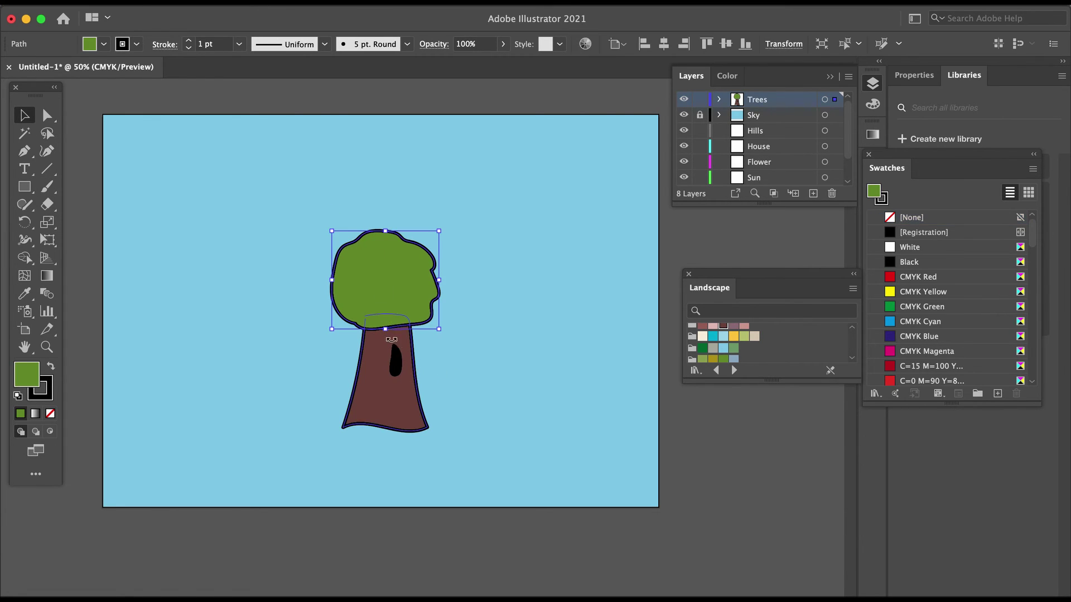
pyautogui.keyDown('shift'); pyautogui.click(395, 360); pyautogui.keyUp('shift')
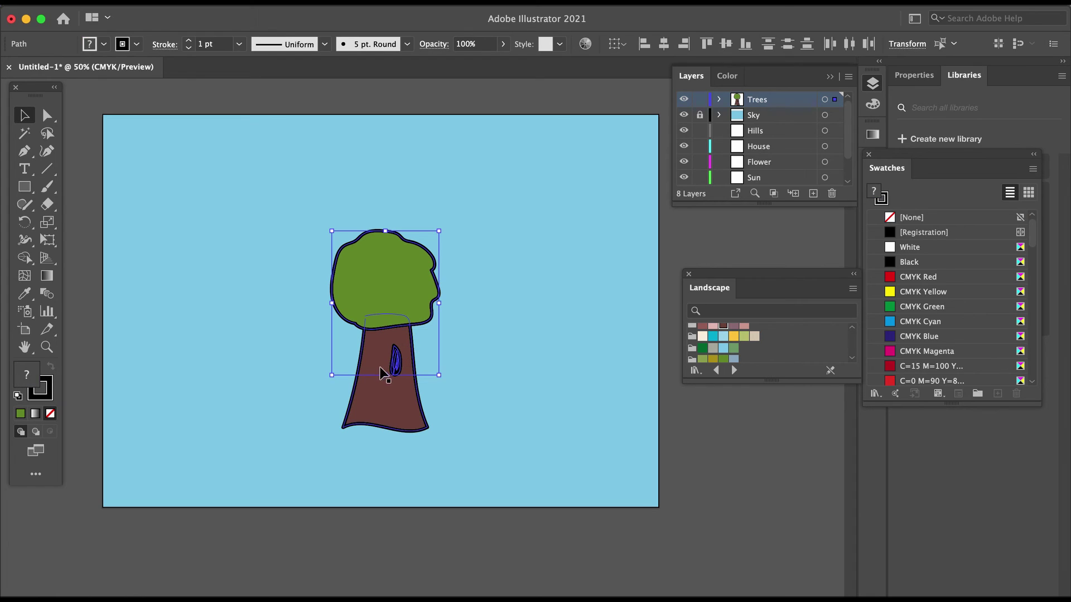
pyautogui.keyDown('shift'); pyautogui.click(377, 409); pyautogui.keyUp('shift')
pyautogui.rightClick(397, 270)
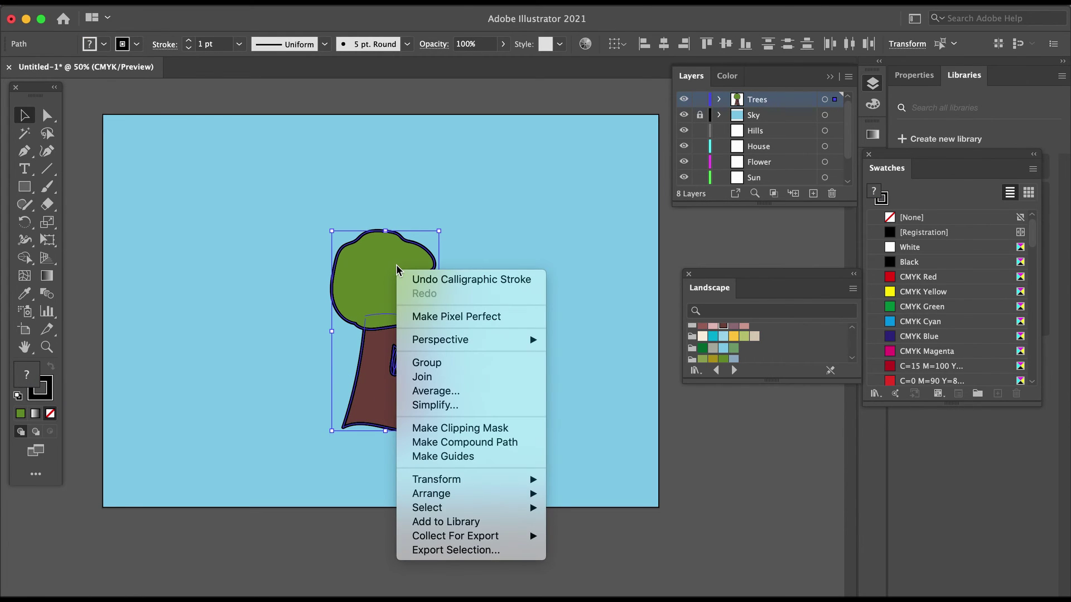
pyautogui.click(432, 369)
pyautogui.moveTo(393, 264); pyautogui.dragTo(179, 308)
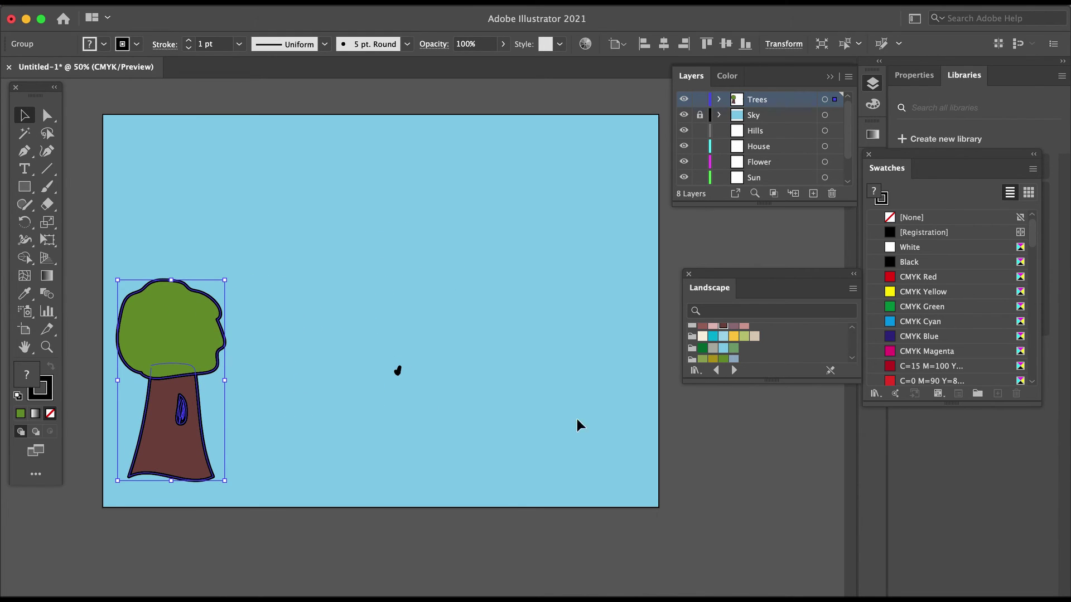
pyautogui.click(715, 437)
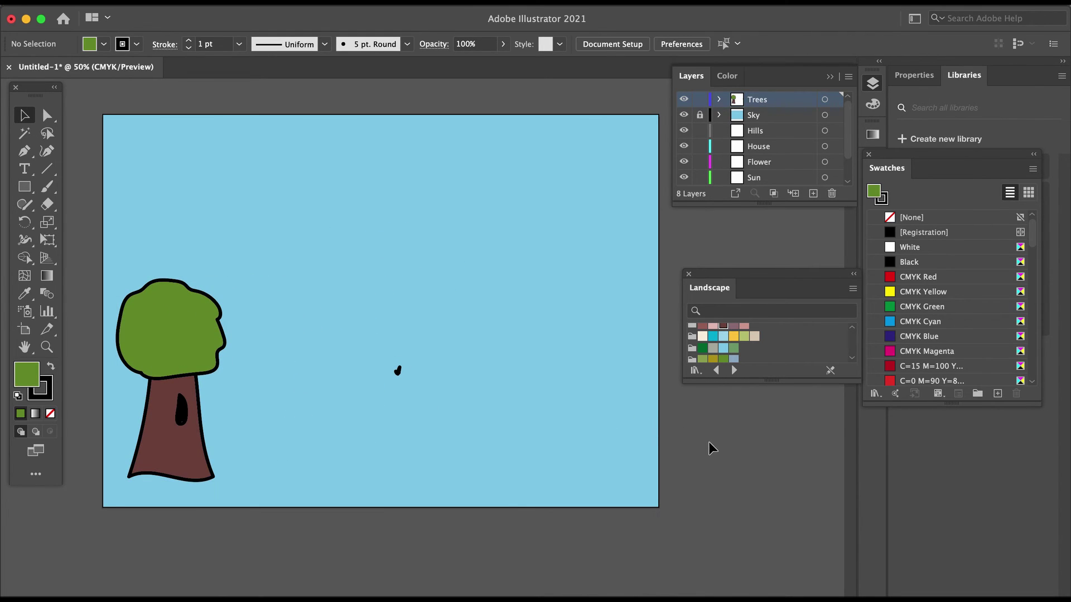
# - Duplicate the tree, place the copy just right of the original, and delete the stray black mark near the artboard's centre
pyautogui.click(169, 336)
pyautogui.press('super+c')
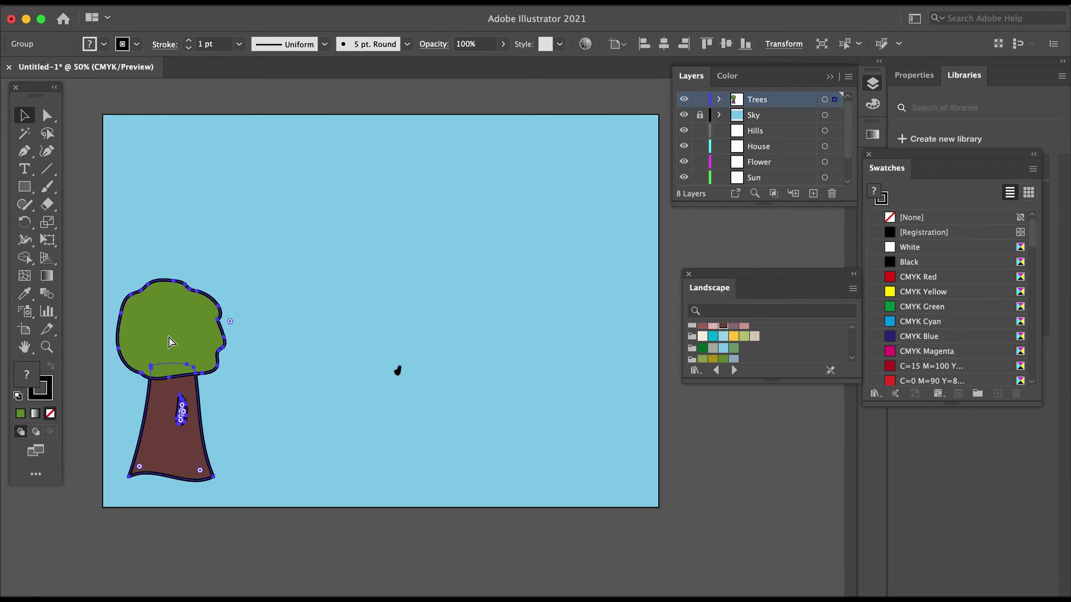
pyautogui.press('super+v')
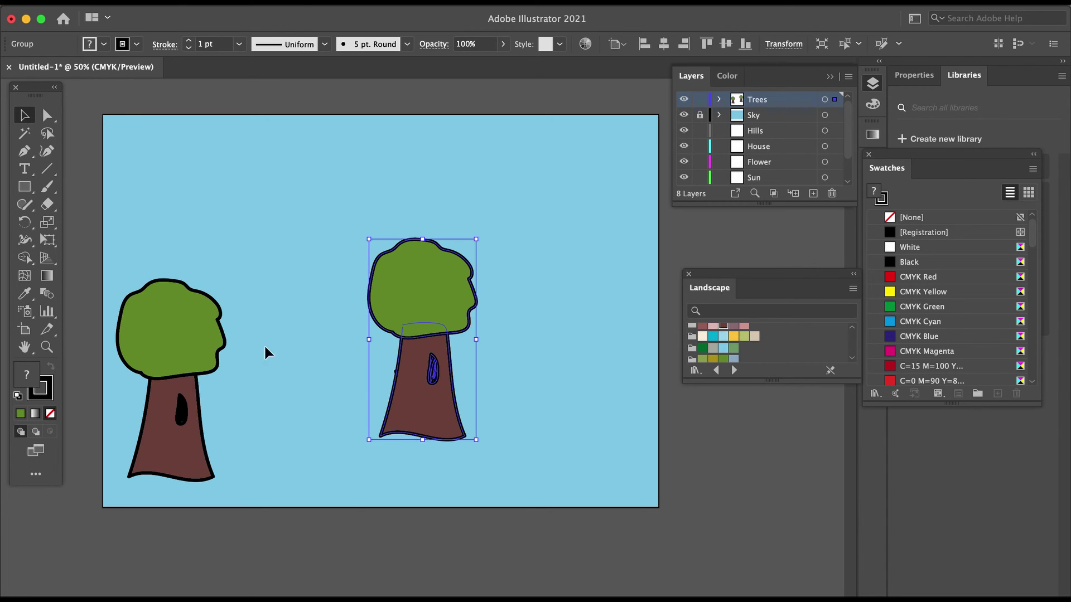
pyautogui.moveTo(444, 310); pyautogui.dragTo(310, 329)
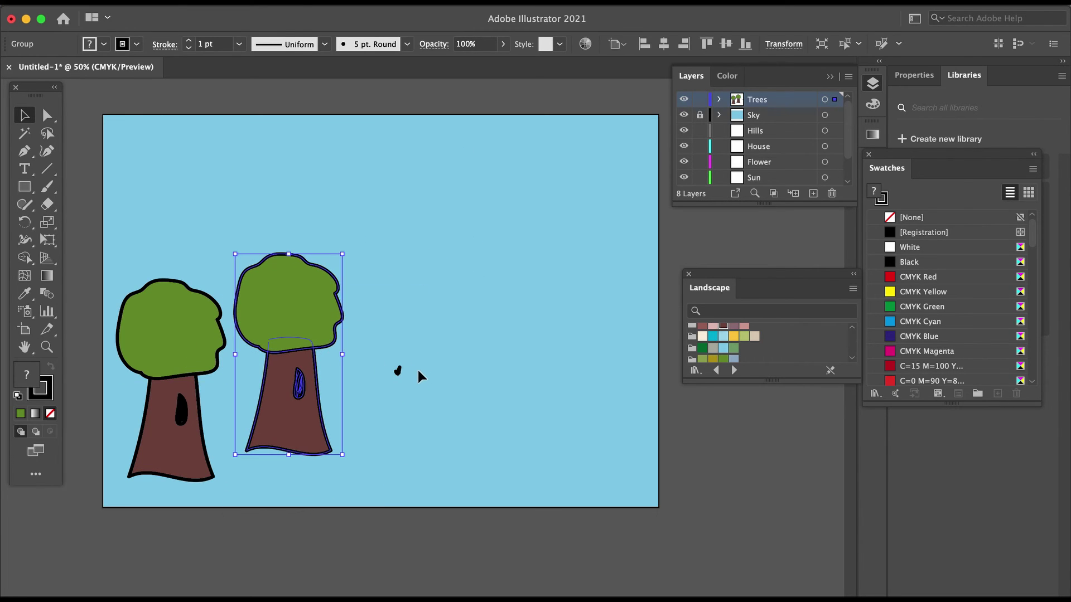
pyautogui.click(398, 370)
pyautogui.press('Delete')
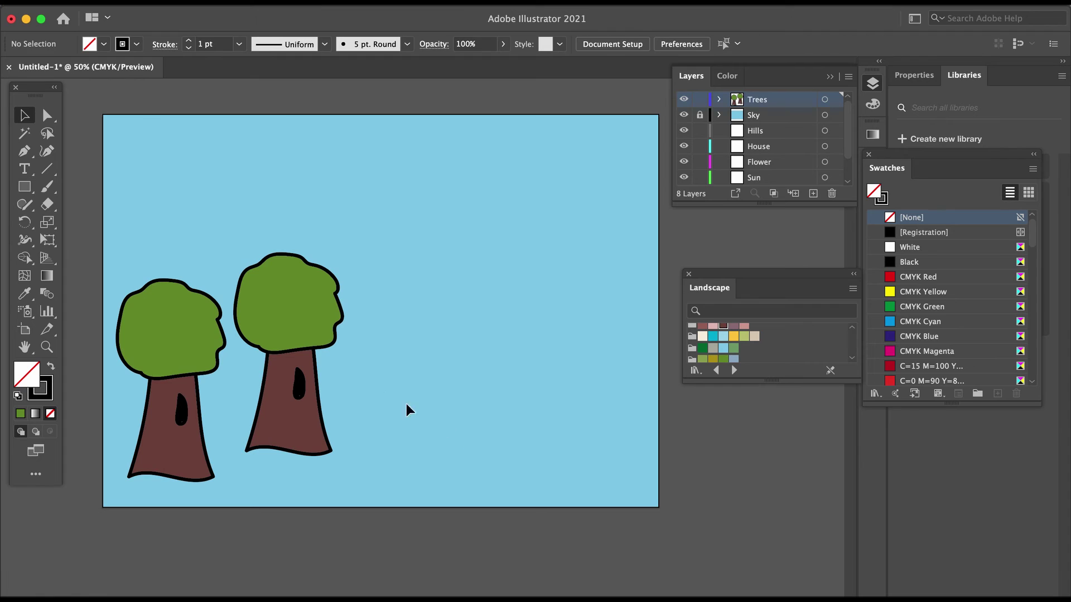
# - Scale the copied tree down to about three quarters and set it close beside the large tree's trunk
pyautogui.moveTo(306, 338); pyautogui.dragTo(319, 363)
pyautogui.moveTo(354, 280); pyautogui.dragTo(323, 335)
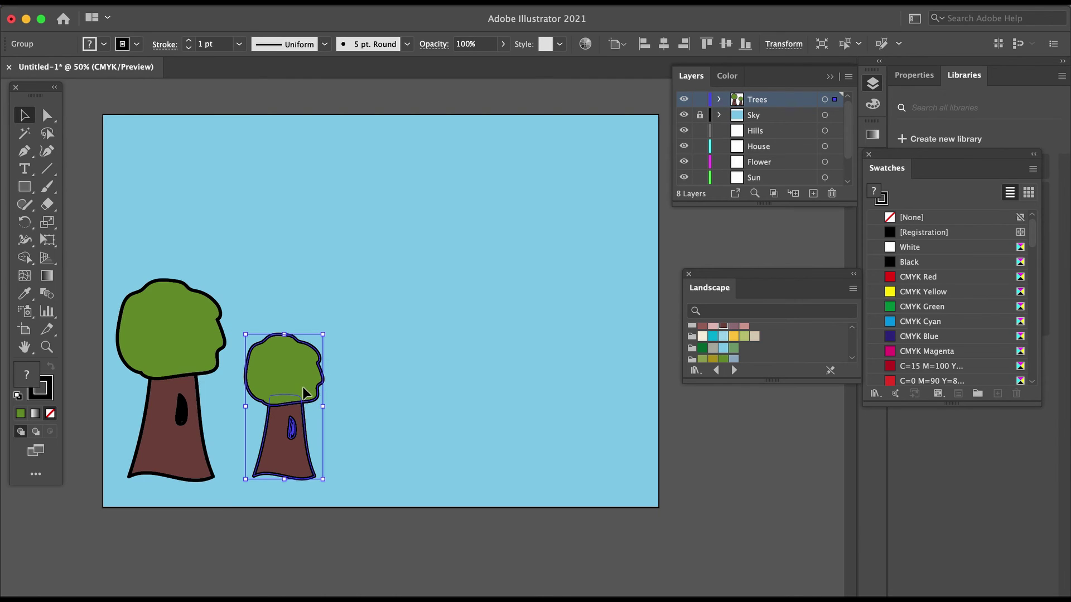
pyautogui.moveTo(304, 392); pyautogui.dragTo(282, 400)
pyautogui.click(762, 459)
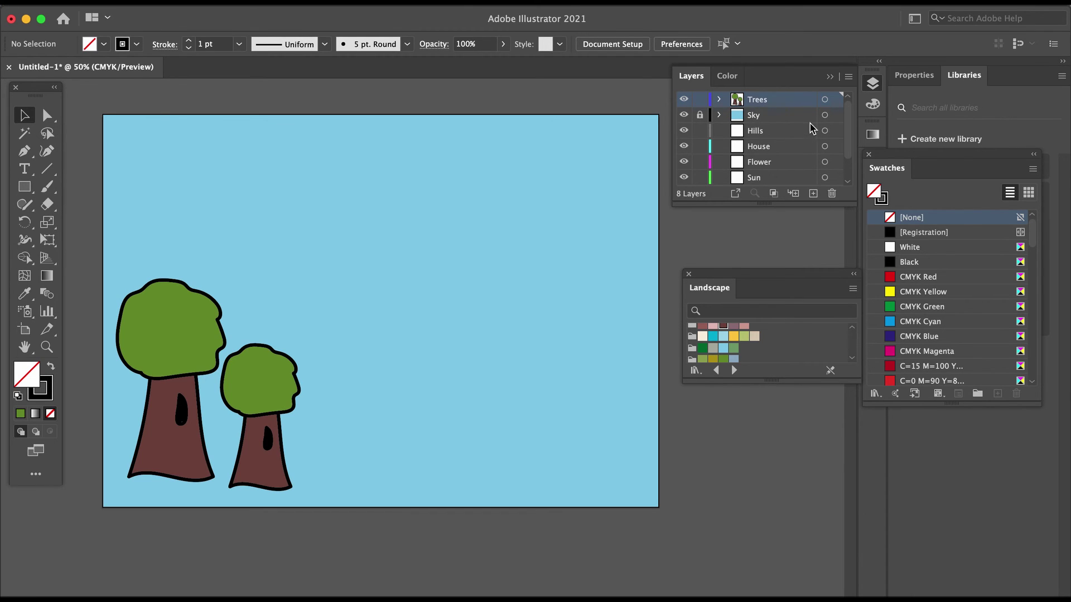
# - Move the Hills layer above Trees and paint a wavy line with two hilltops across the artboard with the Paintbrush
pyautogui.click(780, 134)
pyautogui.moveTo(780, 135); pyautogui.dragTo(780, 98)
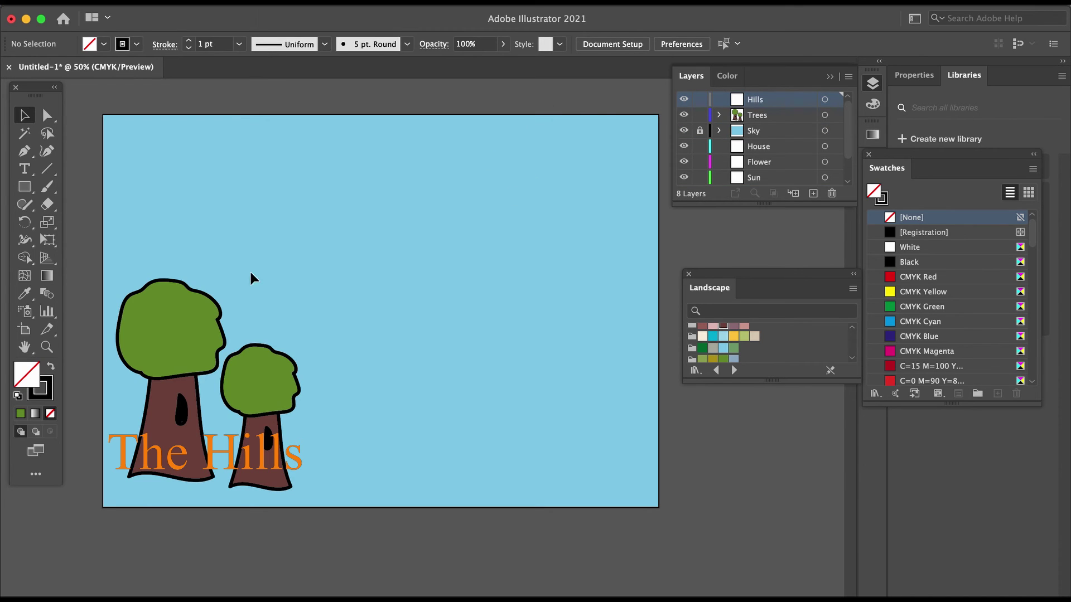
pyautogui.click(48, 188)
pyautogui.moveTo(101, 261)
pyautogui.mouseDown()
pyautogui.moveTo(143, 249)
pyautogui.moveTo(227, 189)
pyautogui.moveTo(308, 190)
pyautogui.moveTo(455, 271)
pyautogui.moveTo(538, 220)
pyautogui.moveTo(593, 207)
pyautogui.moveTo(685, 244)
pyautogui.mouseUp()
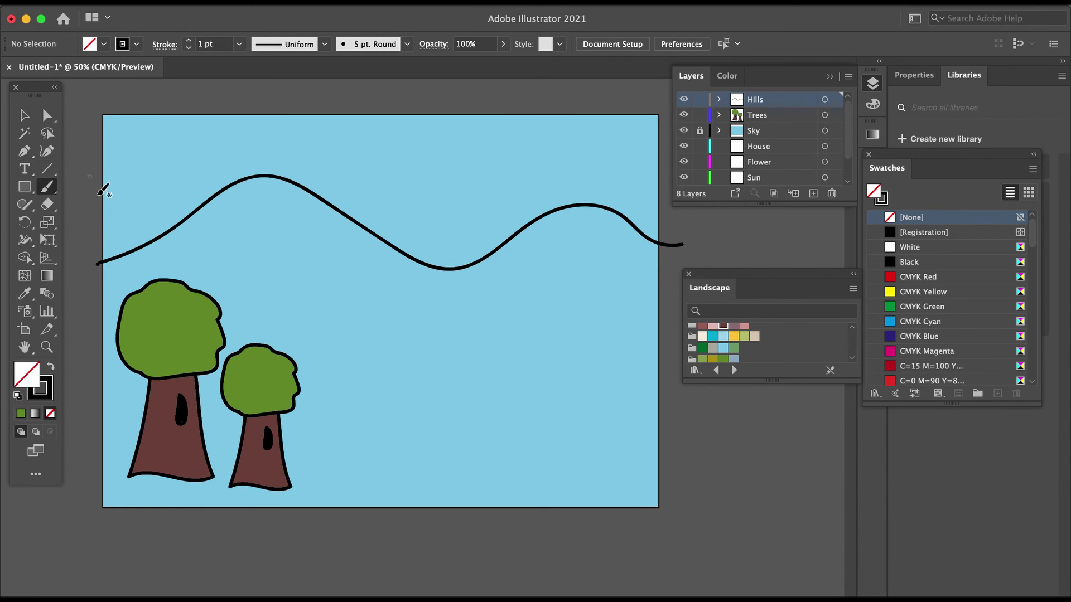
# - Extend the hill line with the Pen tool around the artboard's lower corners and close it into one shape
pyautogui.click(25, 155)
pyautogui.click(99, 263)
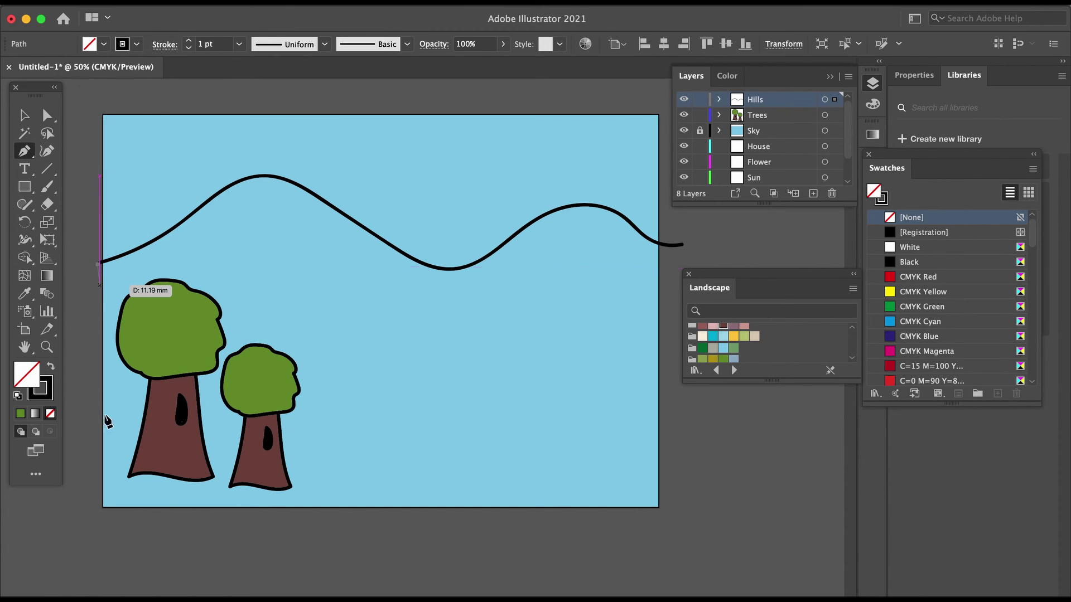
pyautogui.click(100, 515)
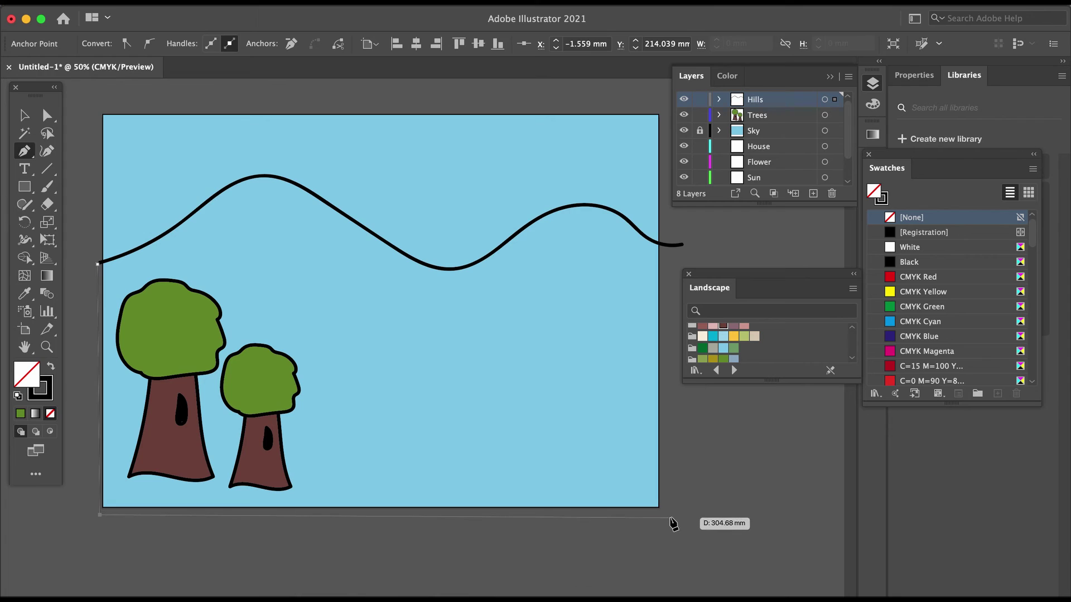
pyautogui.click(669, 515)
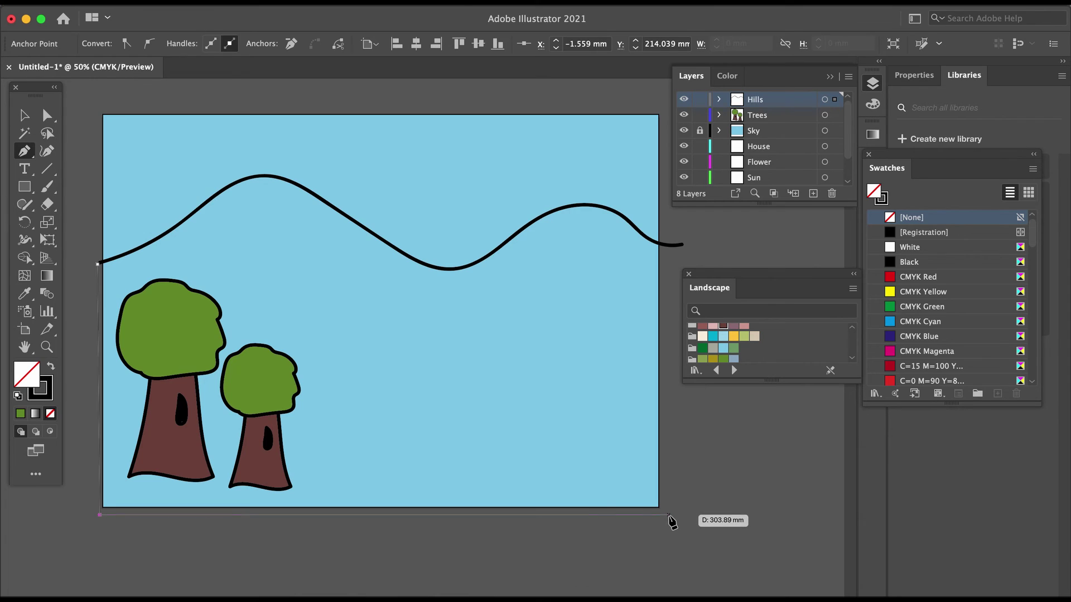
pyautogui.click(682, 245)
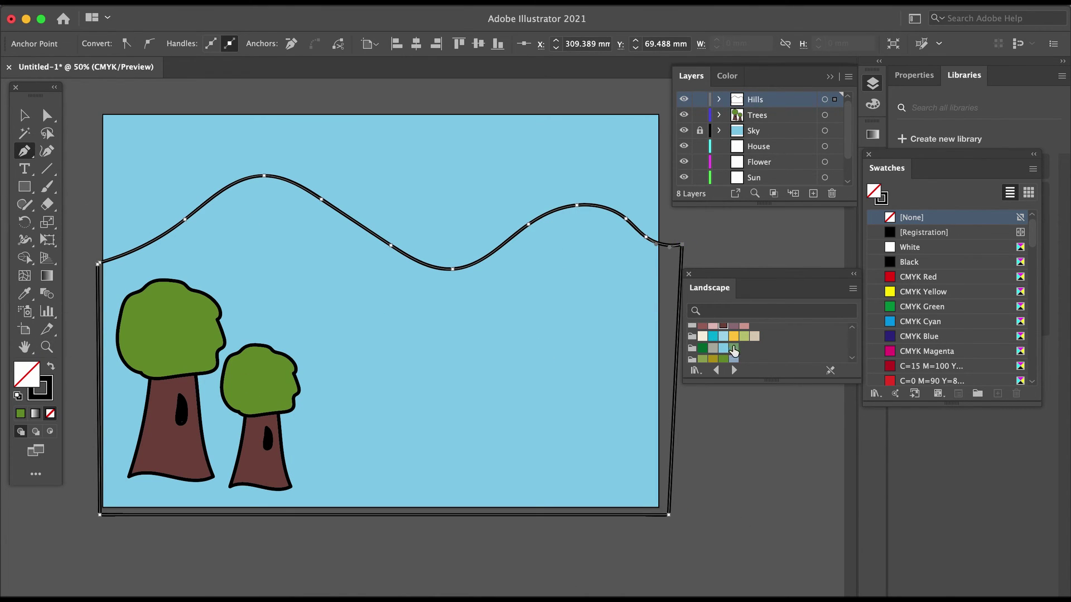
# - Try the light green and muted green Landscape swatches on the hills, and fill them with the dark green one
pyautogui.click(744, 337)
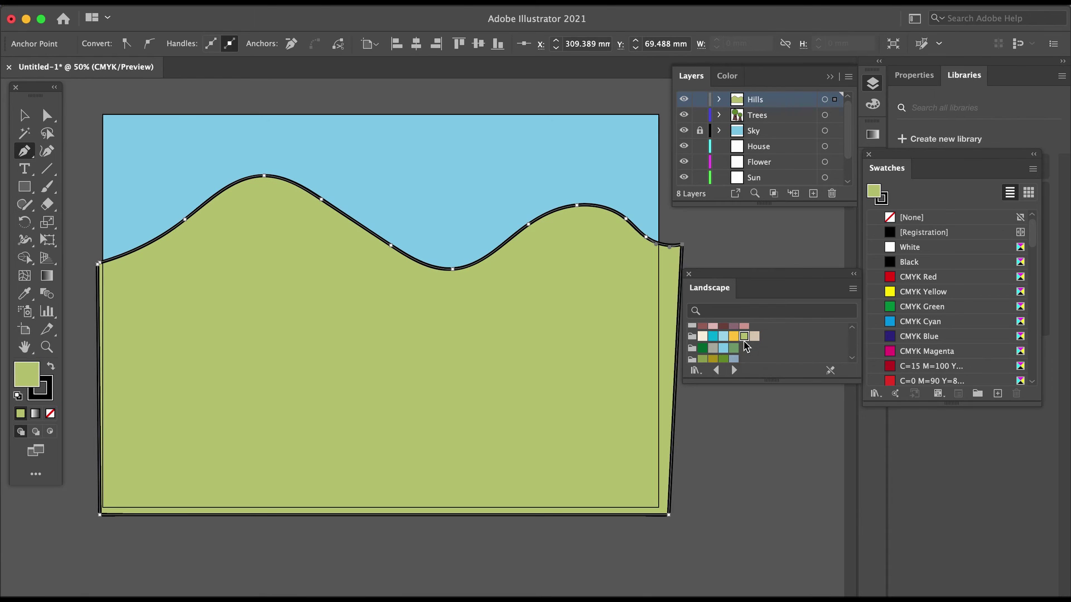
pyautogui.click(734, 349)
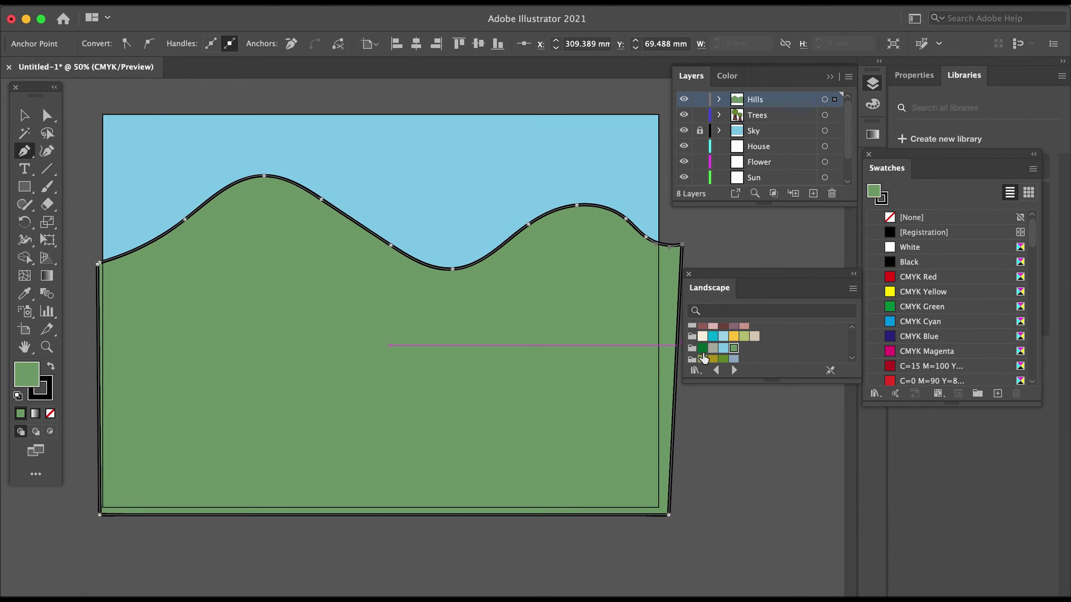
pyautogui.click(702, 349)
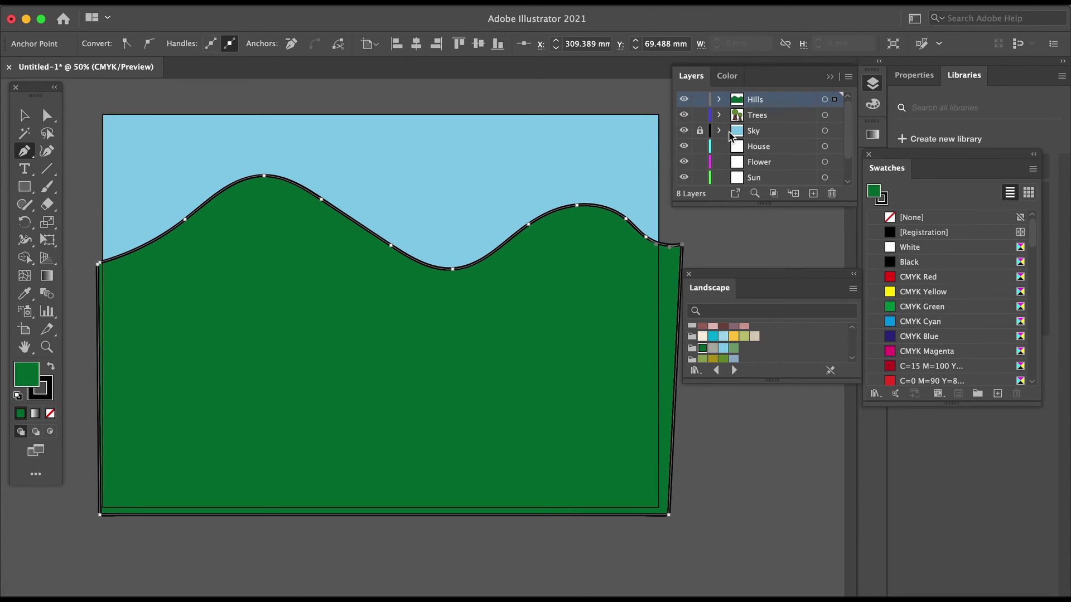
# - Move the Trees layer above the Hills layer and deselect the hills shape
pyautogui.moveTo(764, 115); pyautogui.dragTo(770, 105)
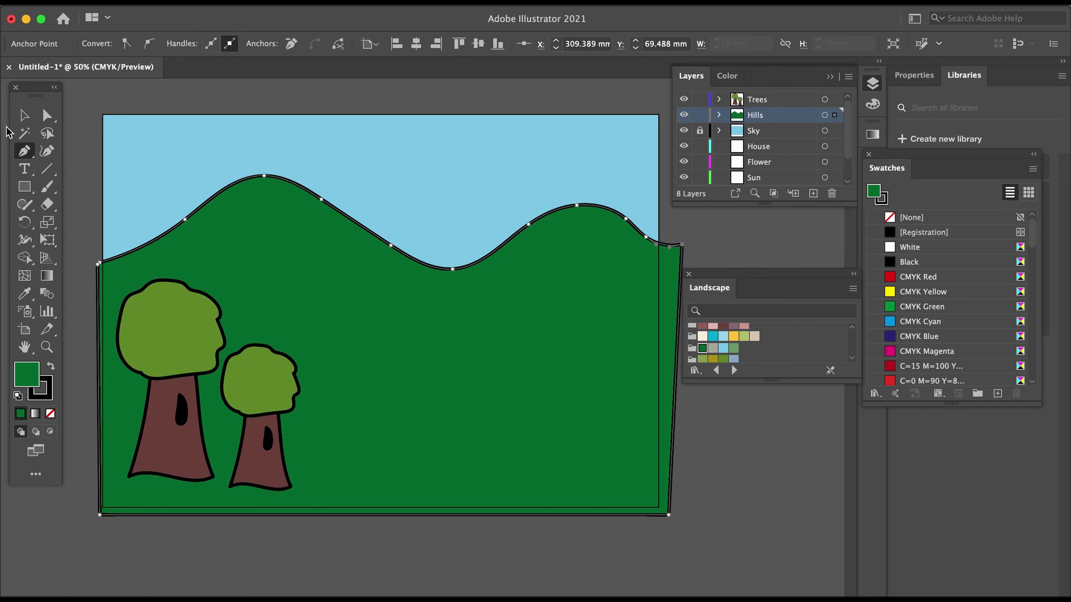
pyautogui.click(24, 116)
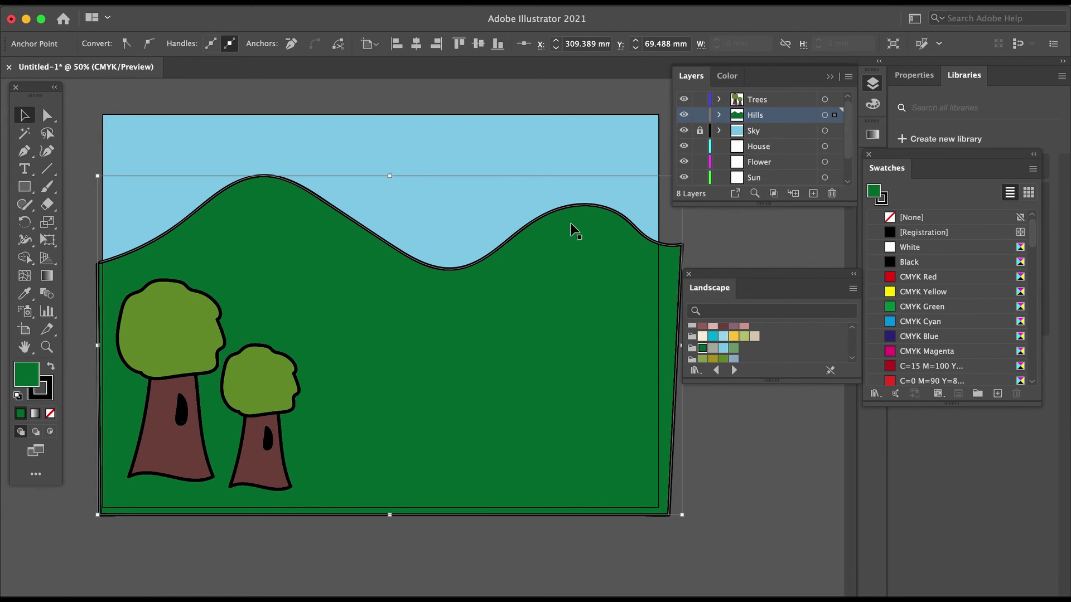
pyautogui.click(659, 95)
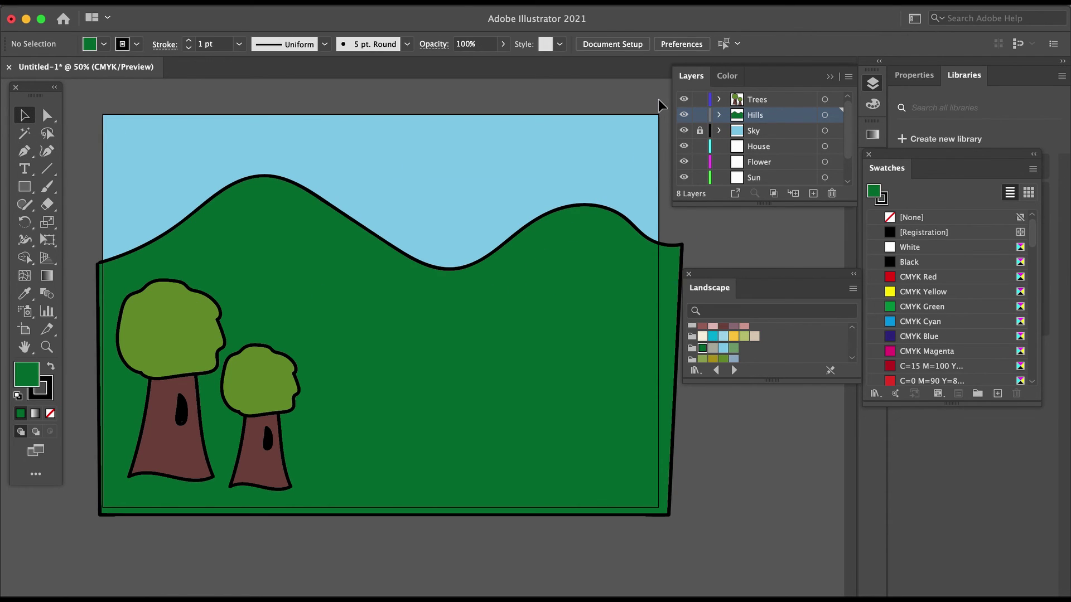
# - Resize the hills shape so its bounds meet the left, bottom and right edges of the artboard
pyautogui.click(681, 245)
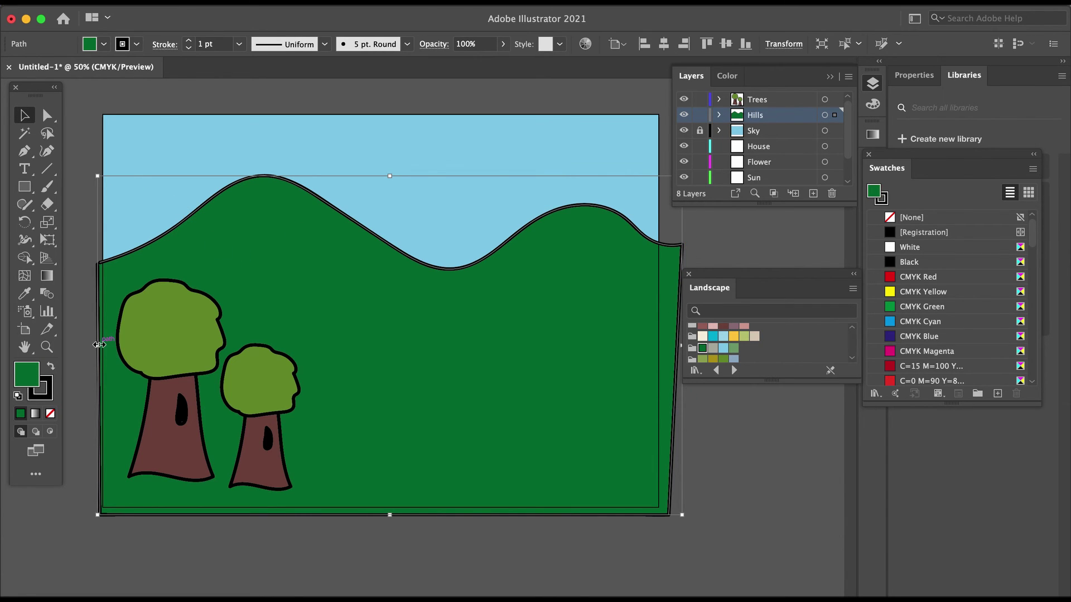
pyautogui.moveTo(98, 345); pyautogui.dragTo(106, 346)
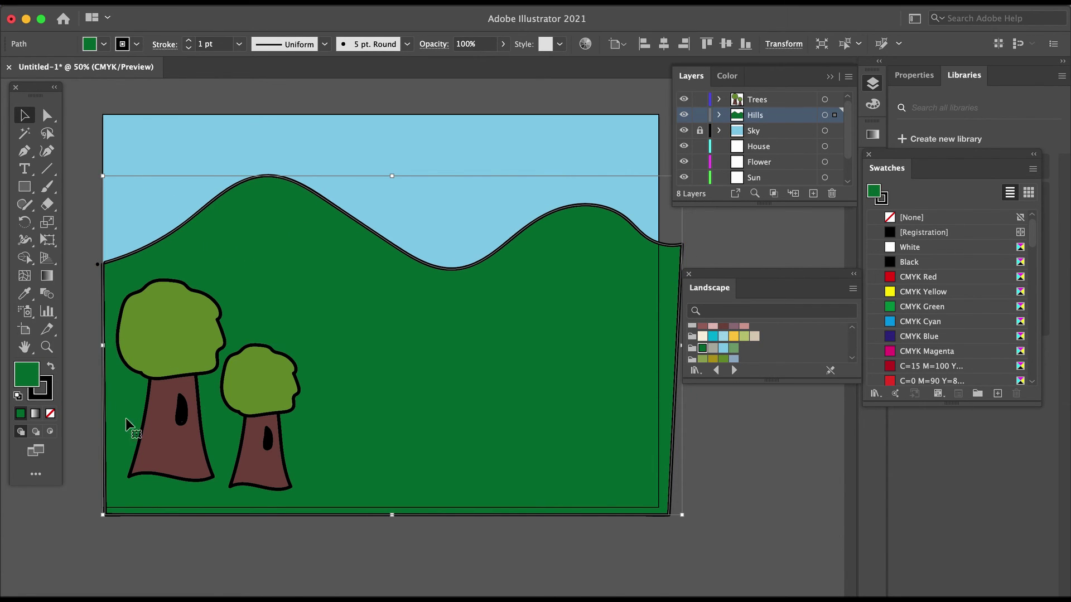
pyautogui.moveTo(394, 514); pyautogui.dragTo(393, 508)
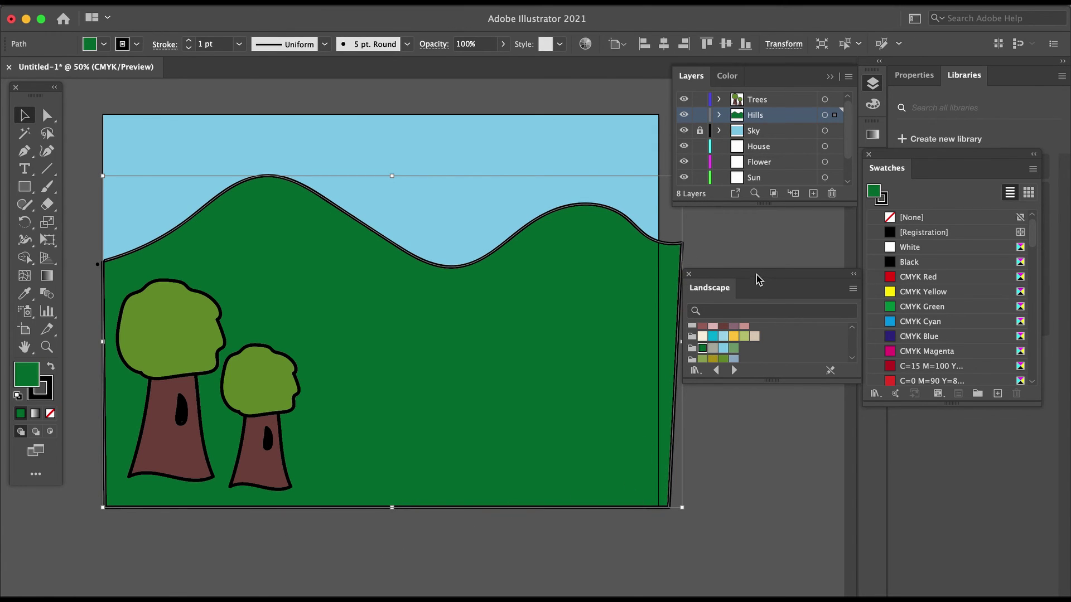
pyautogui.moveTo(758, 279); pyautogui.dragTo(795, 275)
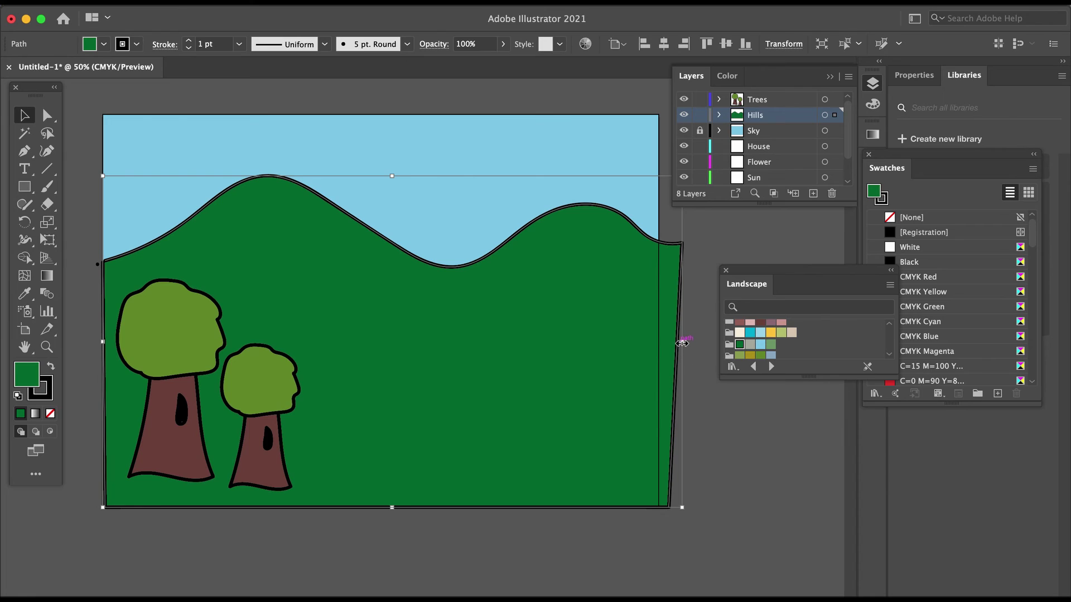
pyautogui.moveTo(681, 343); pyautogui.dragTo(663, 342)
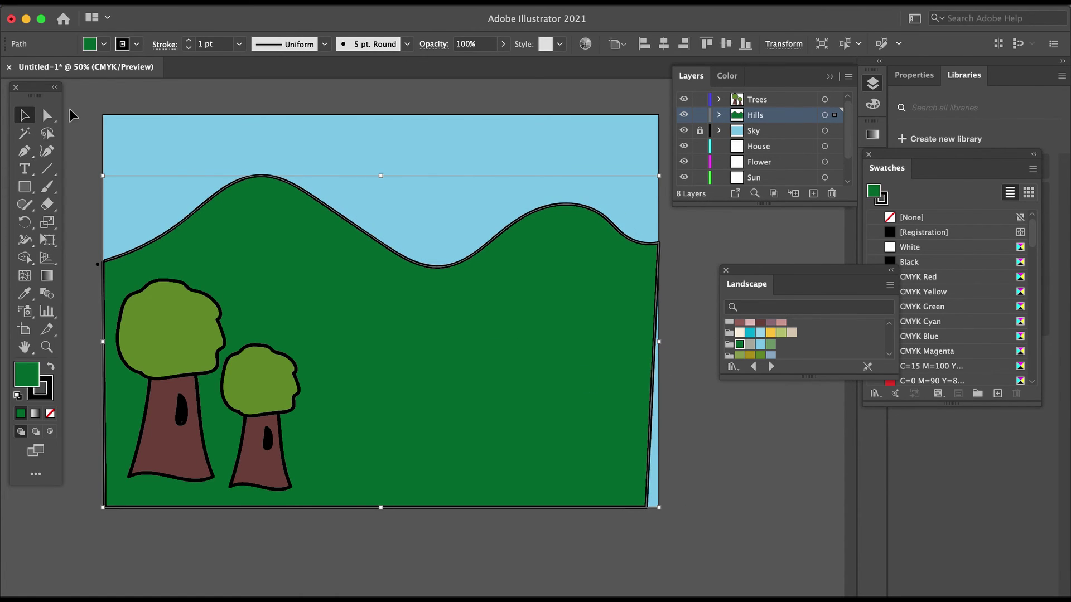
# - Move the hills shape's lower-right anchor point onto the artboard's corner with the Direct Selection tool
pyautogui.press('super+shift+a')
pyautogui.click(49, 117)
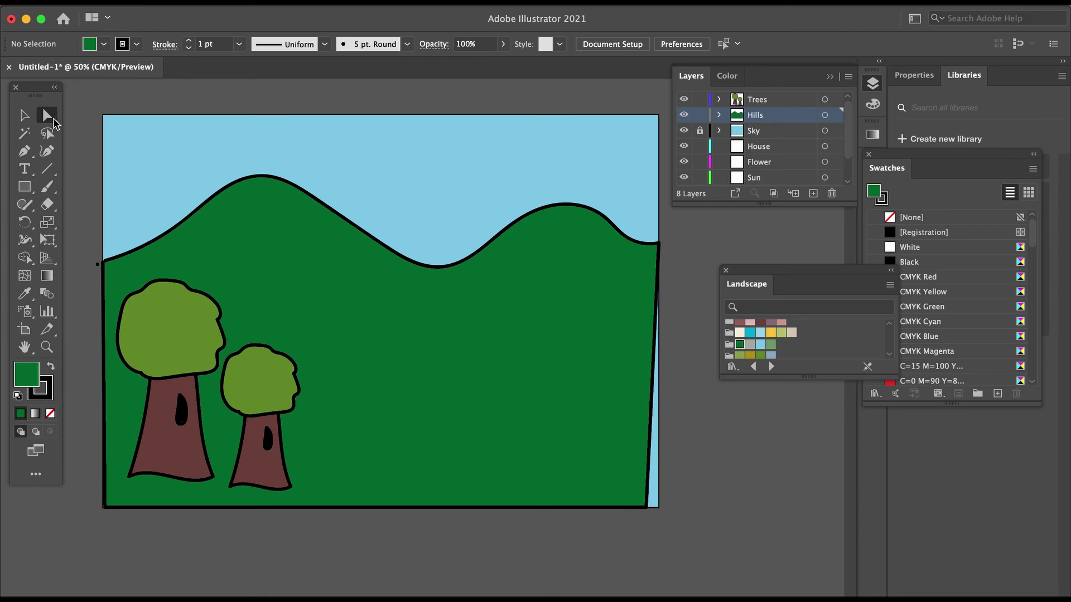
pyautogui.click(648, 507)
pyautogui.moveTo(648, 508); pyautogui.dragTo(658, 508)
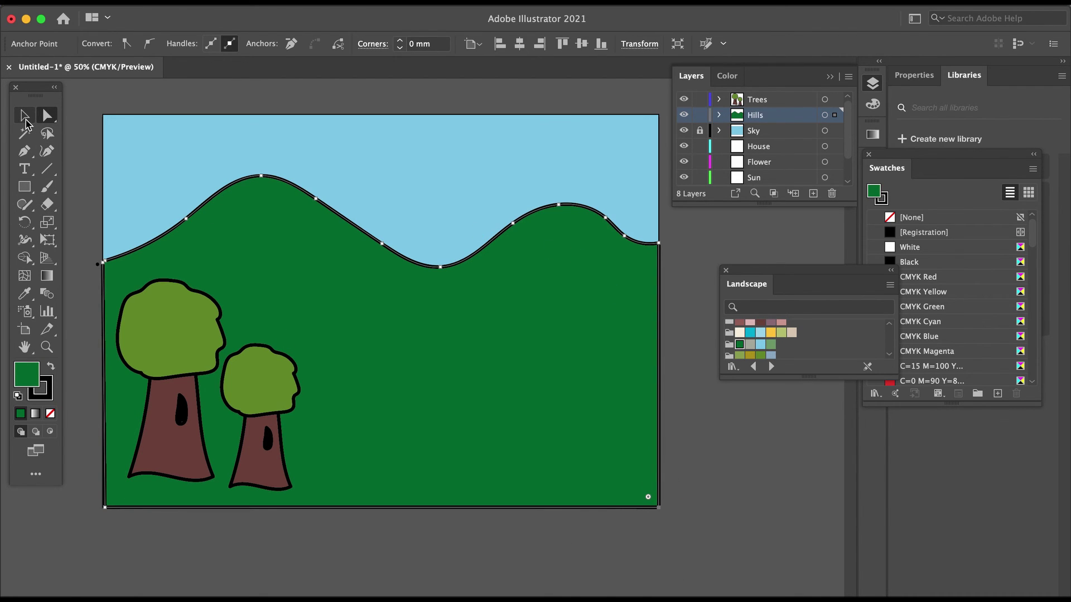
# - Delete the stray black dot just outside the artboard's left edge, beside the start of the hill line
pyautogui.click(124, 107)
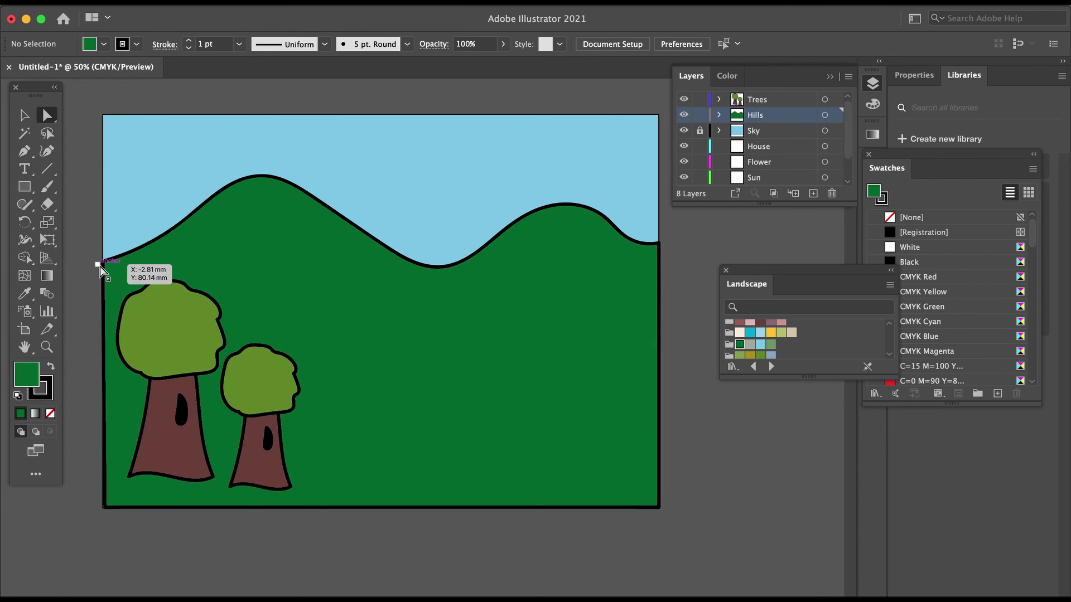
pyautogui.click(100, 267)
pyautogui.click(94, 289)
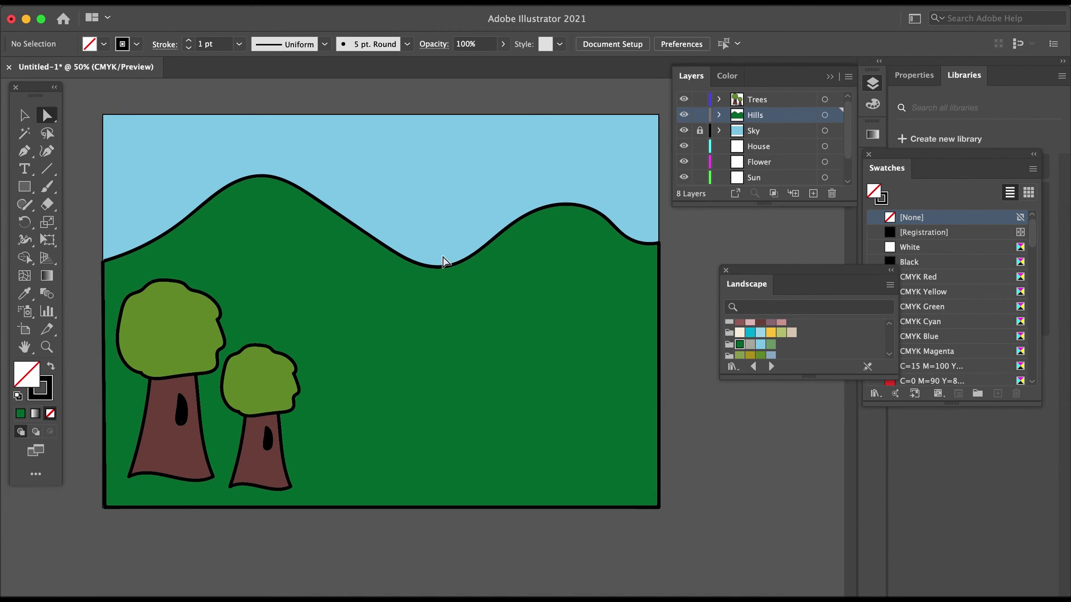
# - Reduce the hills shape's height from its upper edge so the hilltops sit lower, keeping the base on the artboard's bottom edge
pyautogui.click(24, 115)
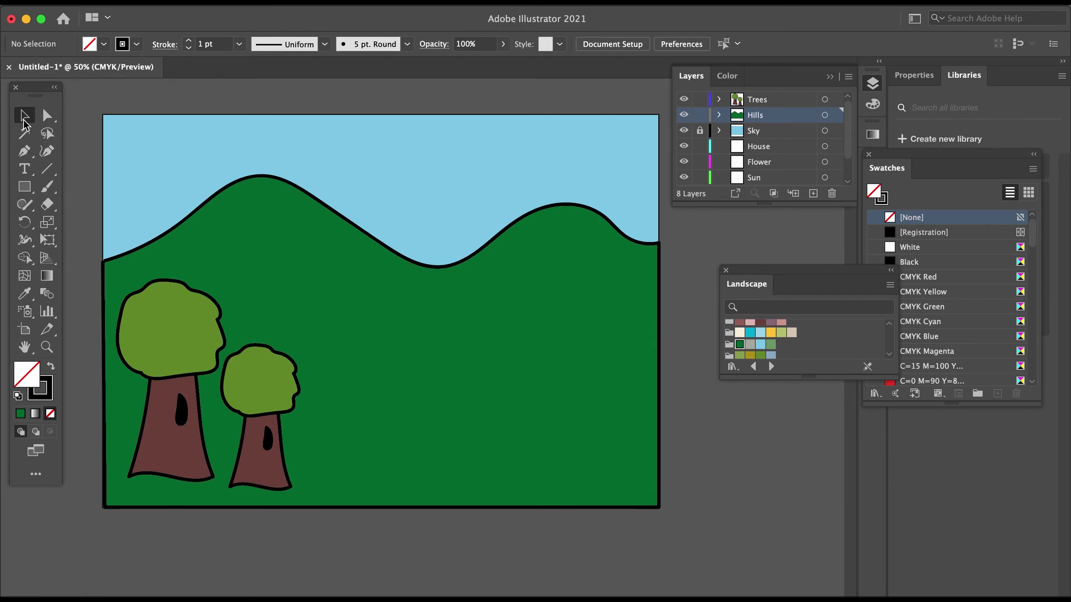
pyautogui.click(380, 341)
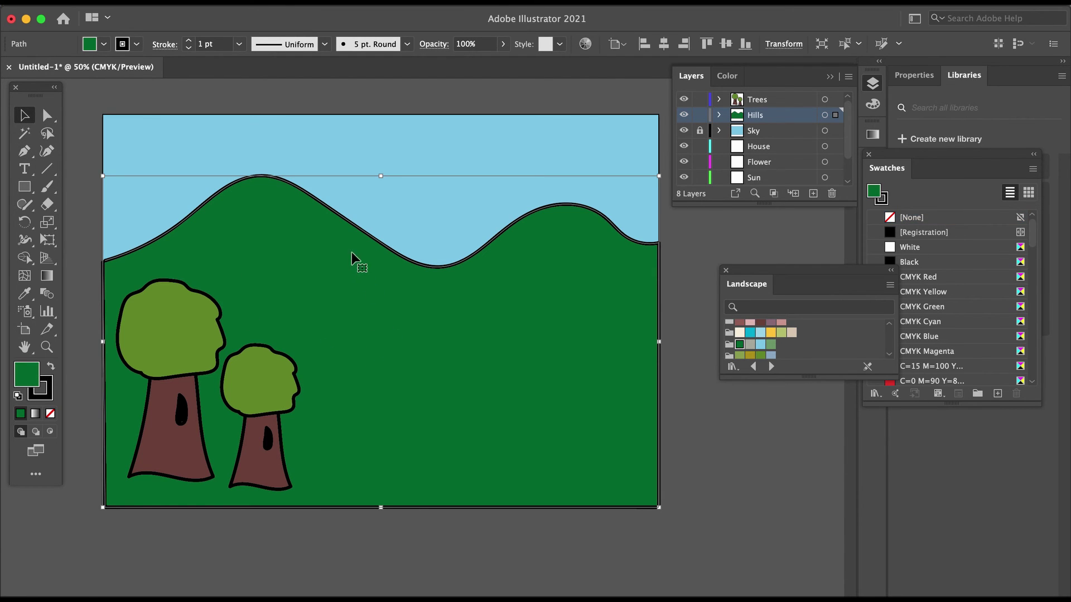
pyautogui.moveTo(383, 176); pyautogui.dragTo(384, 264)
pyautogui.click(676, 246)
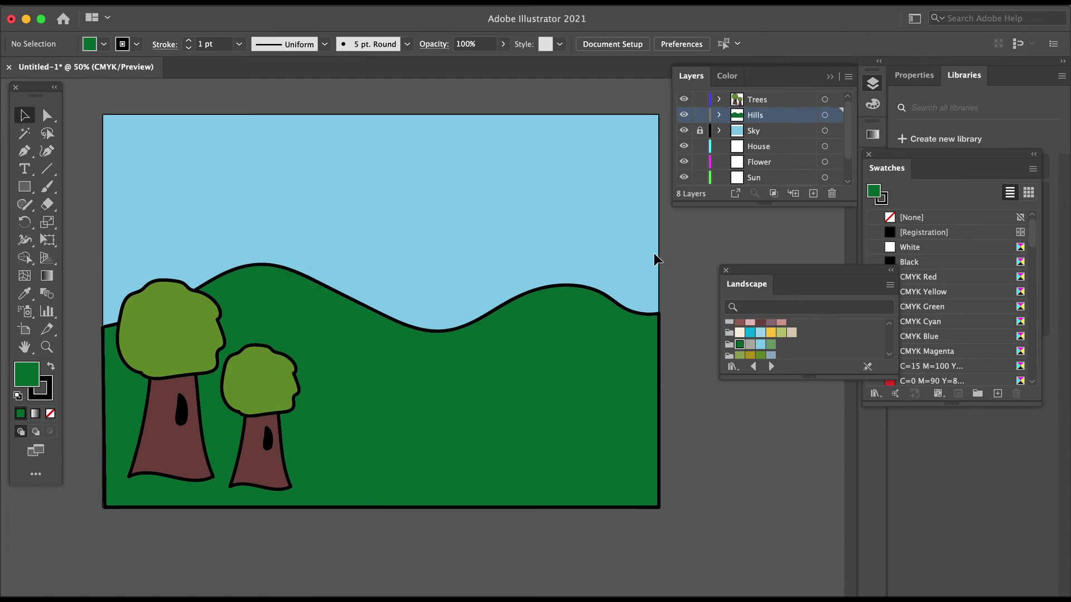
# - Move the Clouds layer to the top of the layer stack and lock the Hills and Trees layers
pyautogui.click(765, 164)
pyautogui.scroll(-2, 778, 152)
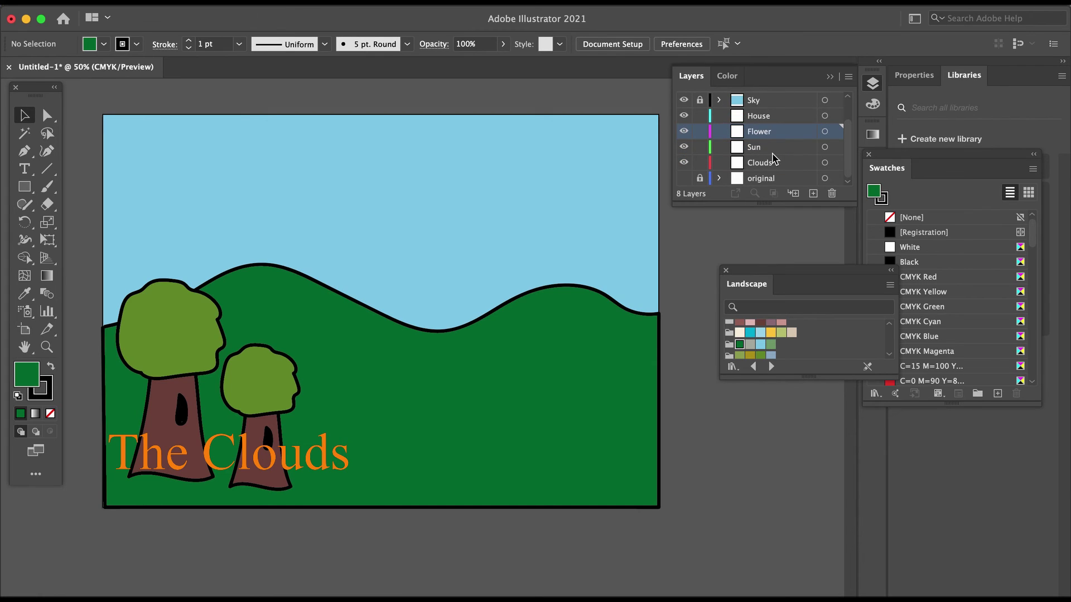
pyautogui.click(773, 165)
pyautogui.moveTo(767, 167); pyautogui.dragTo(767, 104)
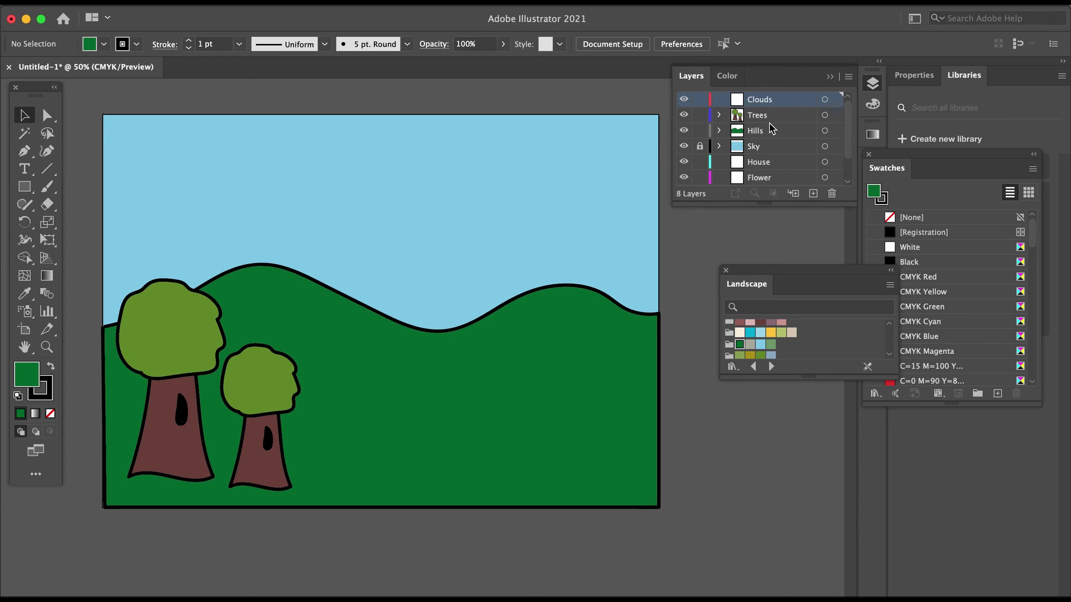
pyautogui.click(699, 130)
pyautogui.click(700, 116)
# - Build a cloud in the upper-left sky from three overlapping ellipses about 47 × 9 mm, with cream fill and no stroke
pyautogui.click(28, 190)
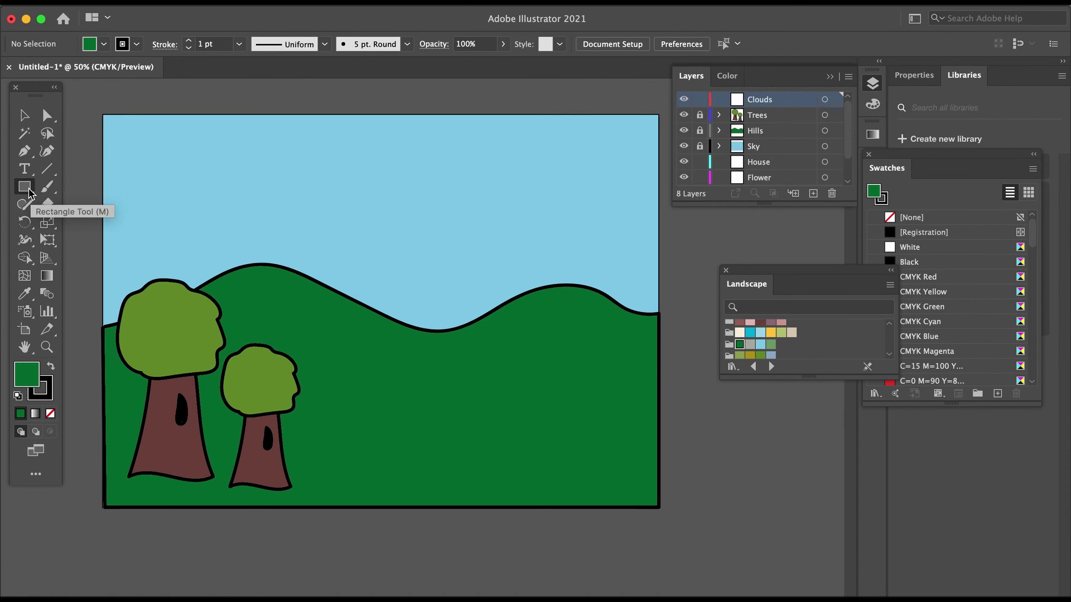
pyautogui.moveTo(28, 190); pyautogui.dragTo(105, 223)
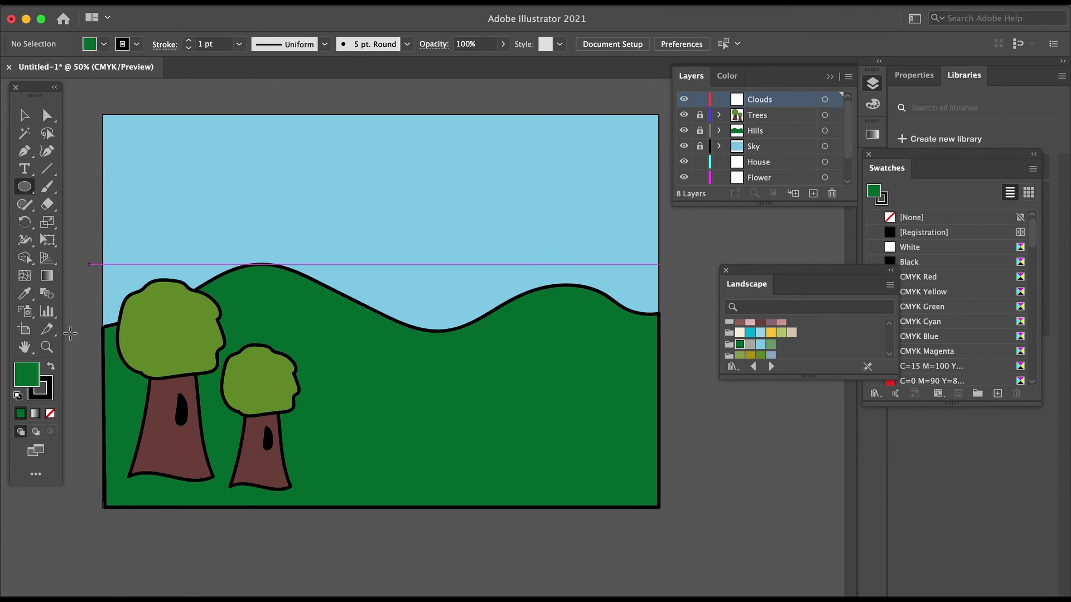
pyautogui.click(740, 334)
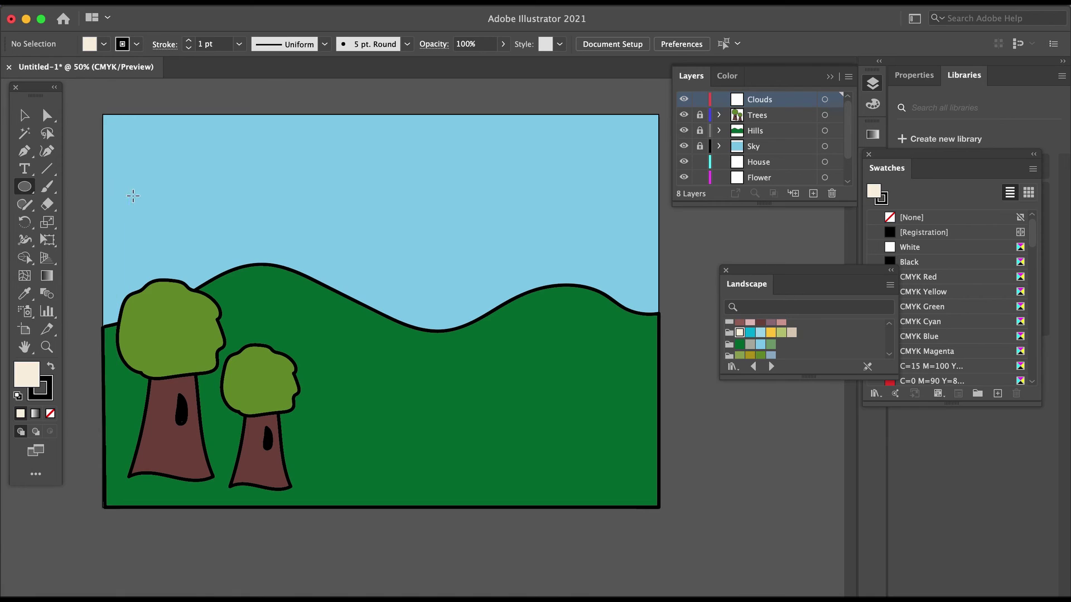
pyautogui.click(52, 395)
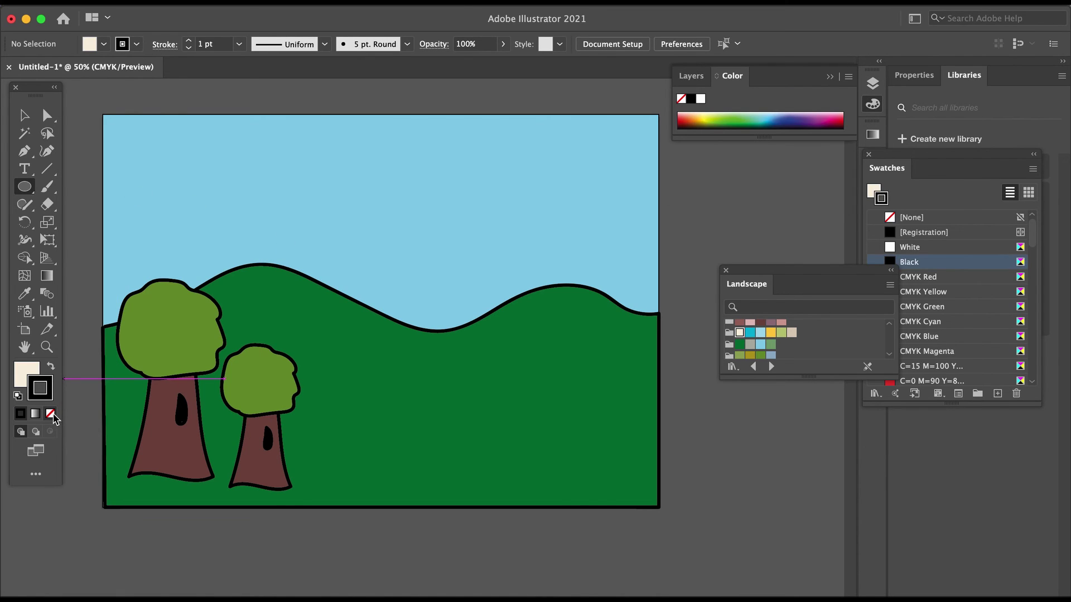
pyautogui.click(51, 414)
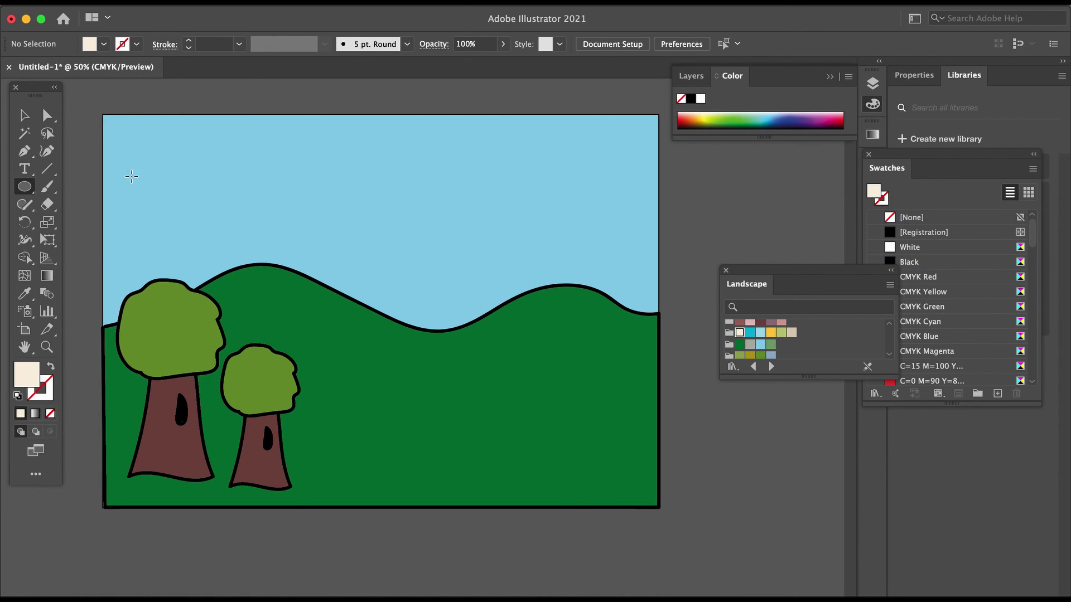
pyautogui.moveTo(125, 176); pyautogui.dragTo(210, 182)
pyautogui.click(24, 116)
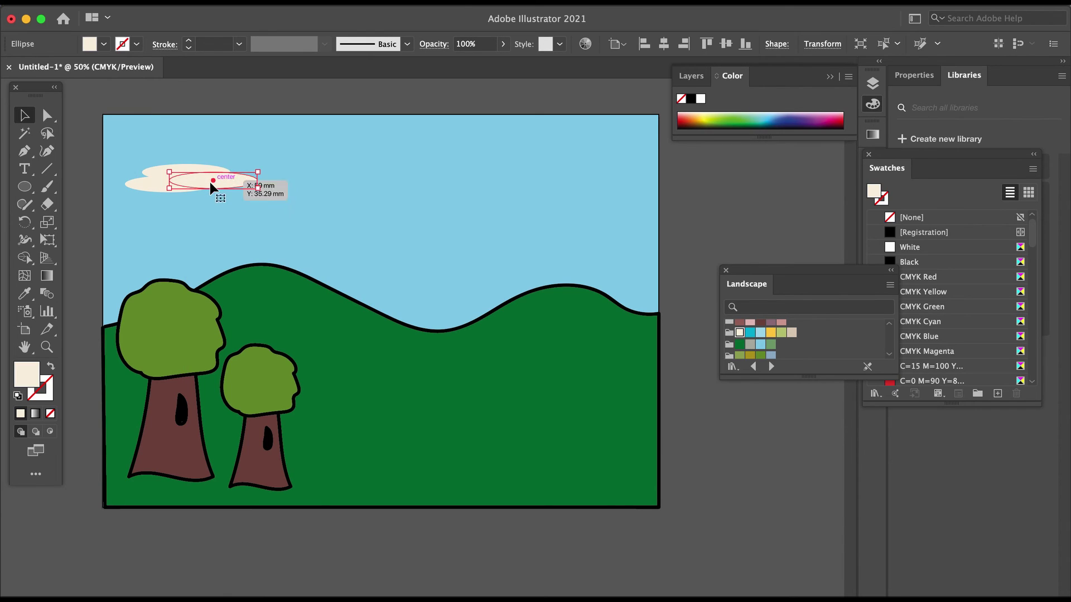
pyautogui.click(222, 101)
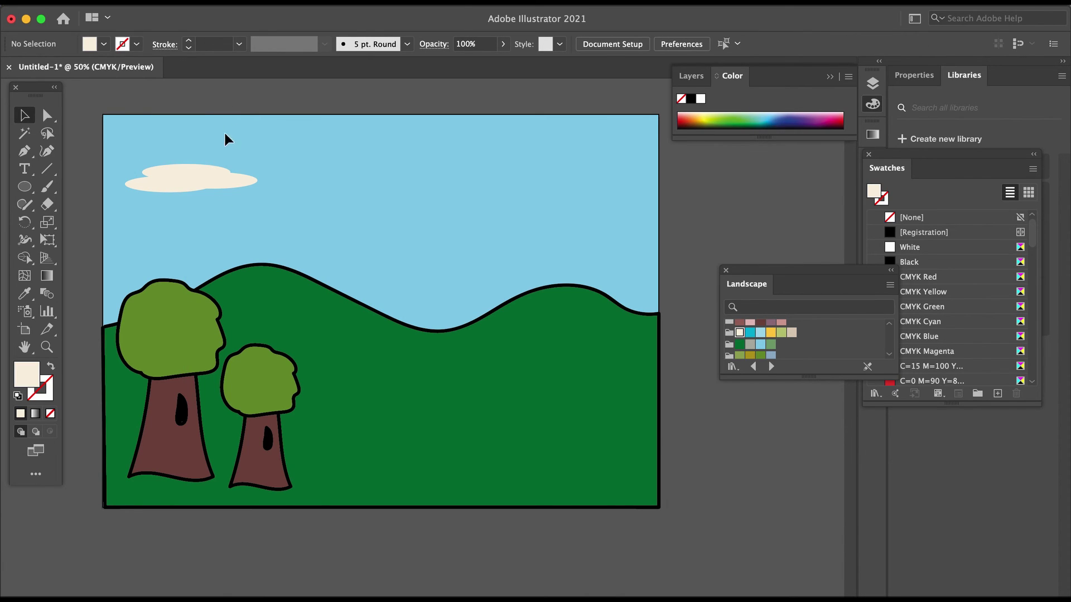
# - Group the three cream ellipses into a single cloud object and deselect it
pyautogui.click(187, 177)
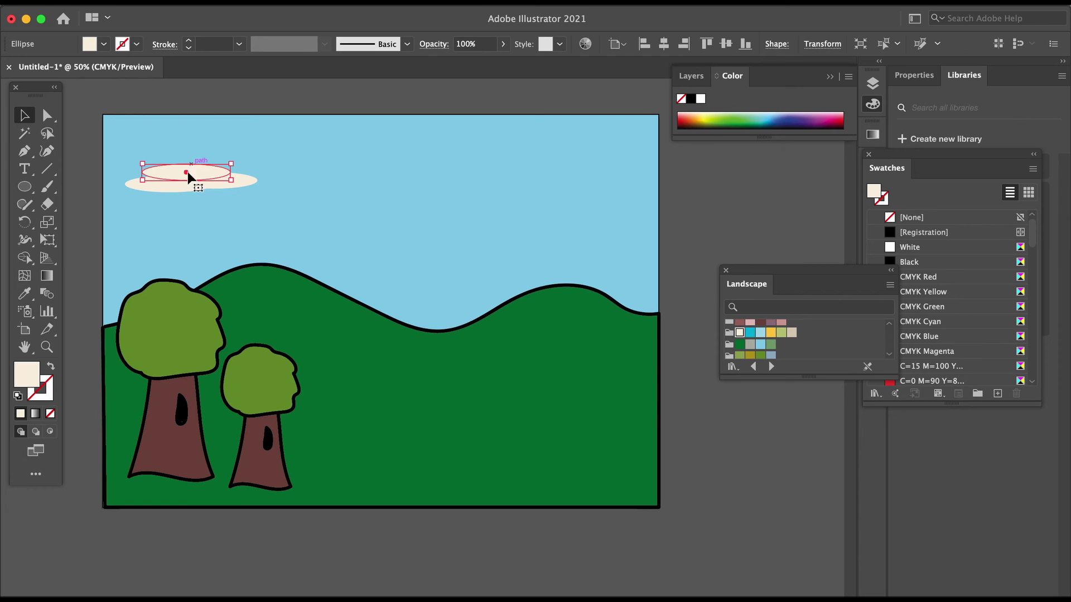
pyautogui.keyDown('shift'); pyautogui.click(163, 189); pyautogui.keyUp('shift')
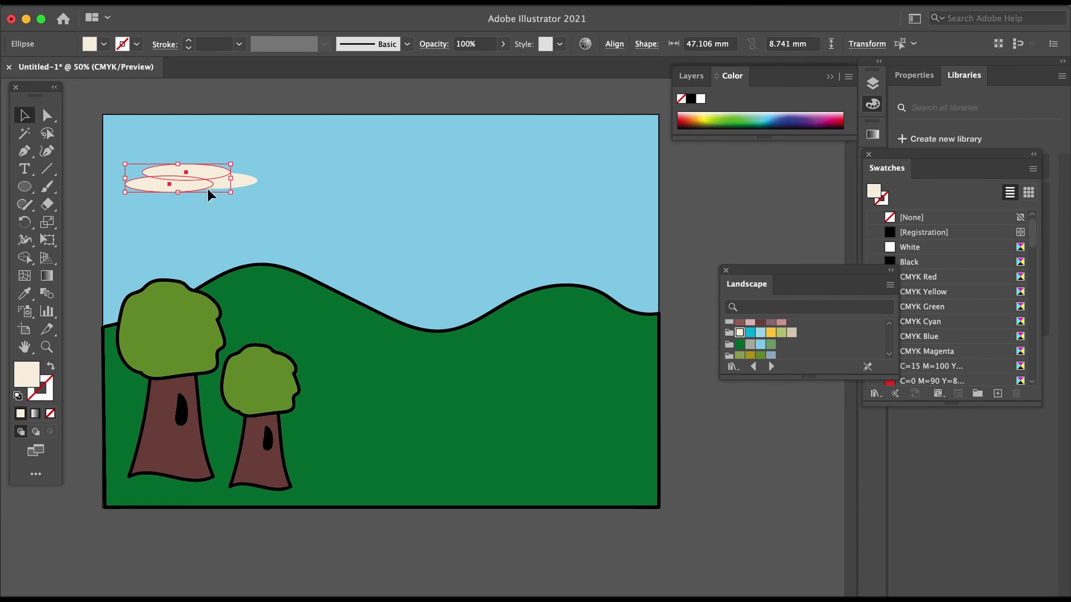
pyautogui.keyDown('shift'); pyautogui.click(242, 184); pyautogui.keyUp('shift')
pyautogui.press('super+g')
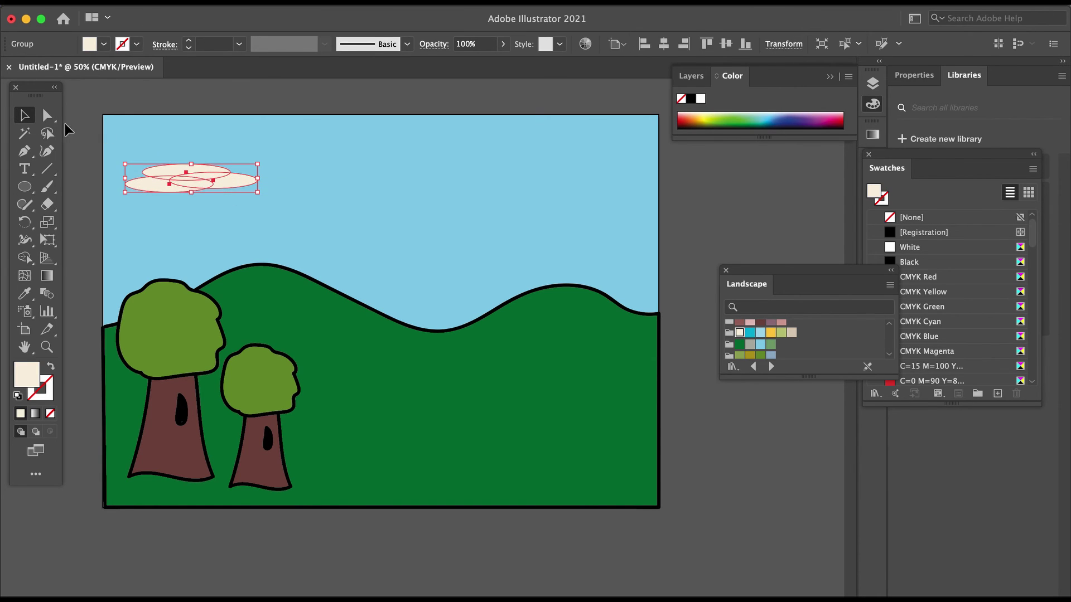
pyautogui.rightClick(175, 178)
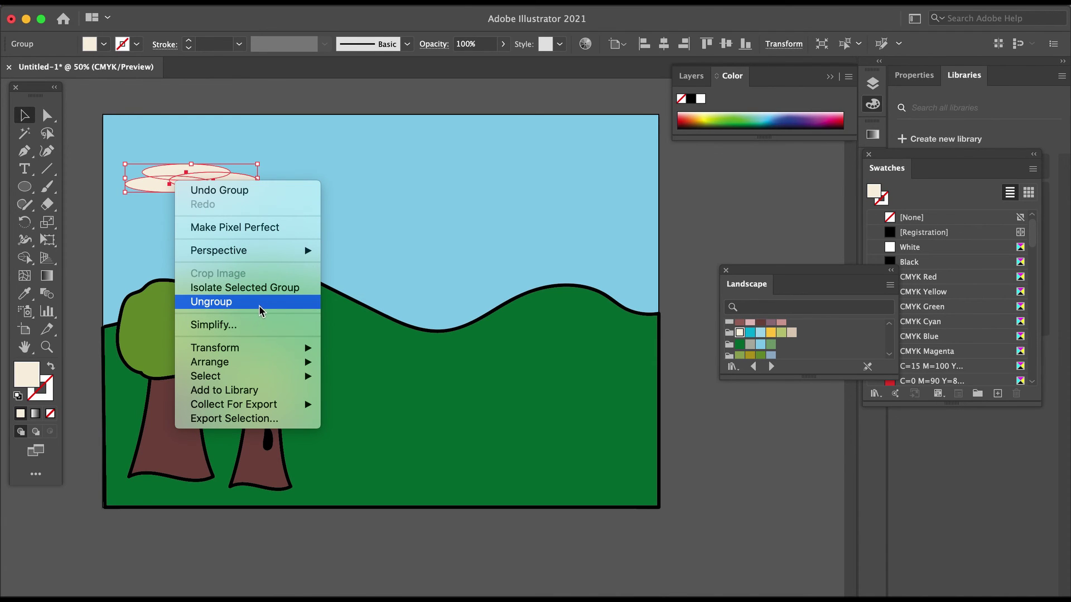
pyautogui.click(267, 132)
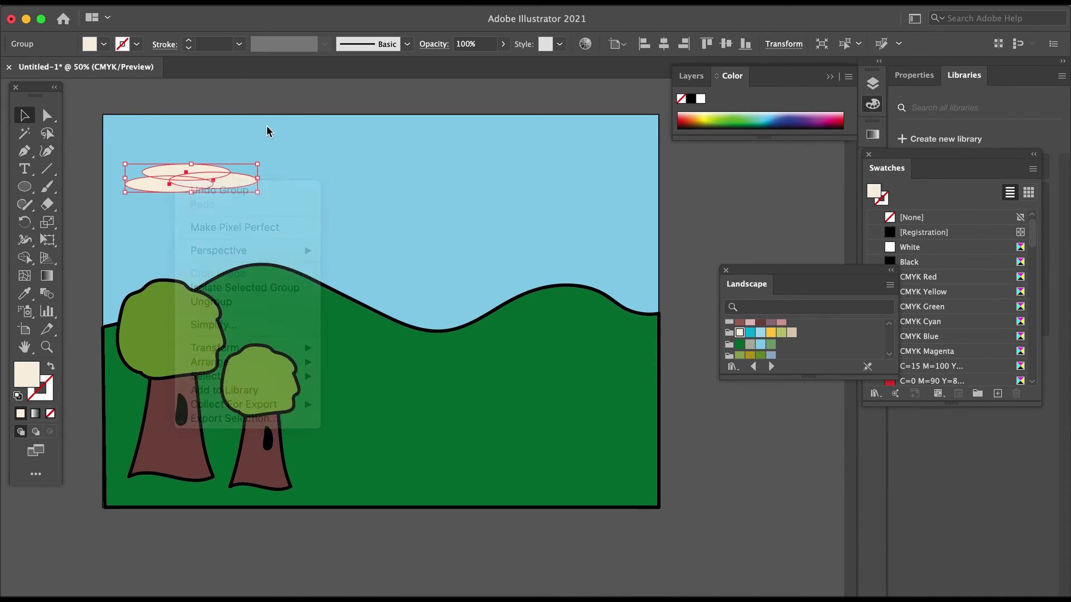
pyautogui.click(244, 109)
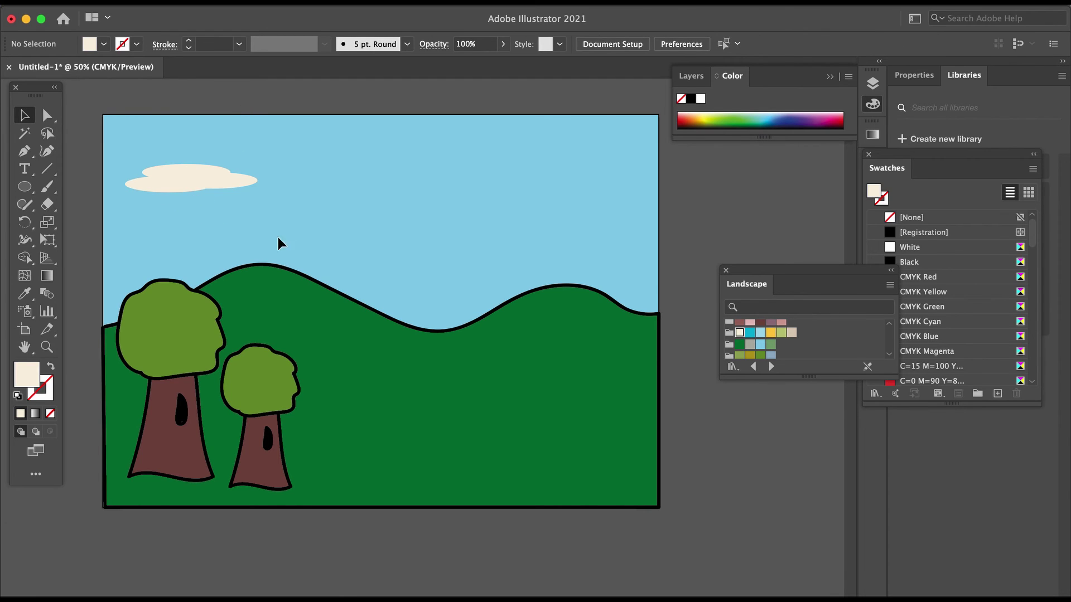
# - Duplicate the cloud group twice, placing one copy in the upper-middle sky and another above the right hill
pyautogui.click(198, 181)
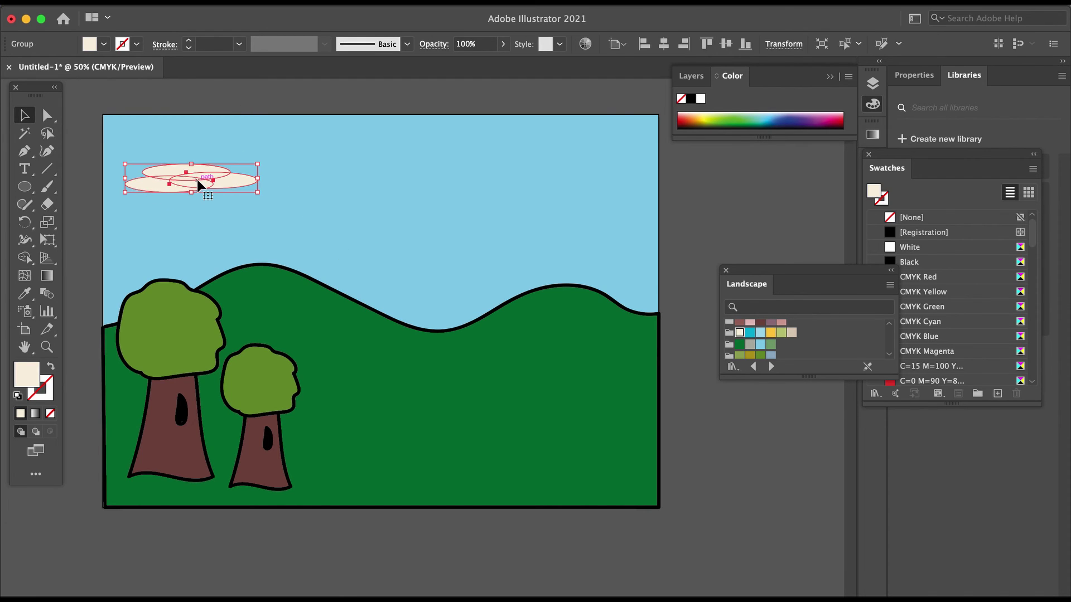
pyautogui.moveTo(196, 178); pyautogui.dragTo(575, 217)
pyautogui.click(698, 176)
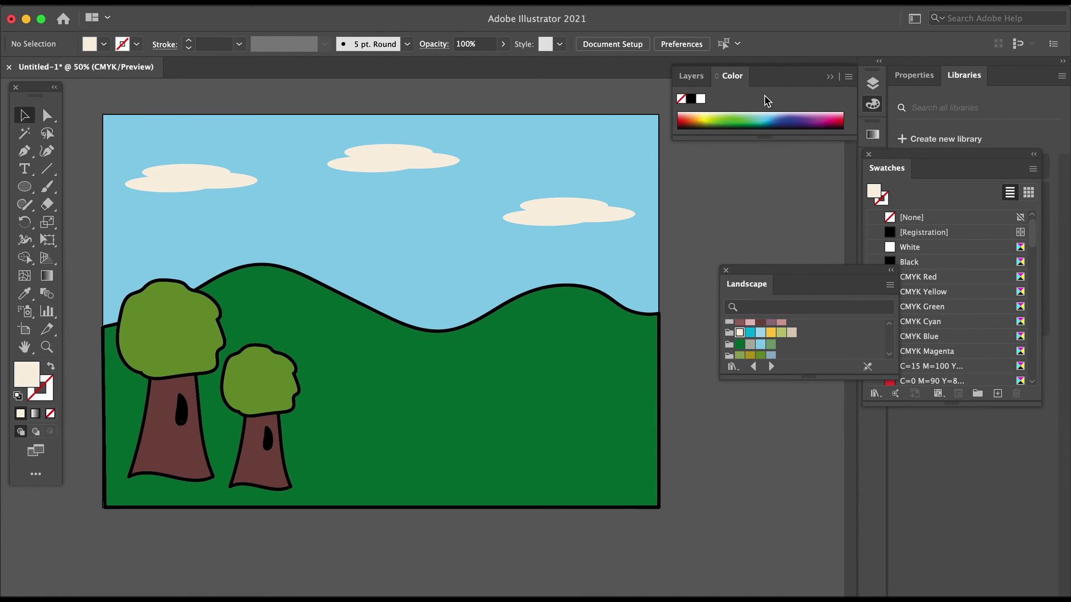
# - Lock the Clouds layer and move the Sun layer to the top of the layer stack
pyautogui.click(694, 83)
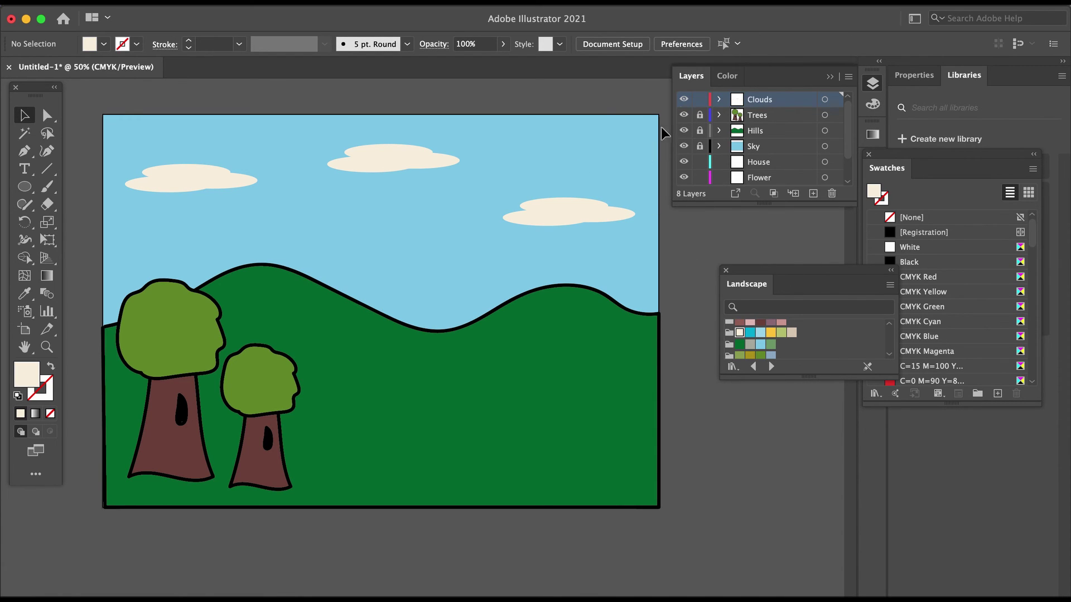
pyautogui.click(700, 100)
pyautogui.scroll(-2, 795, 177)
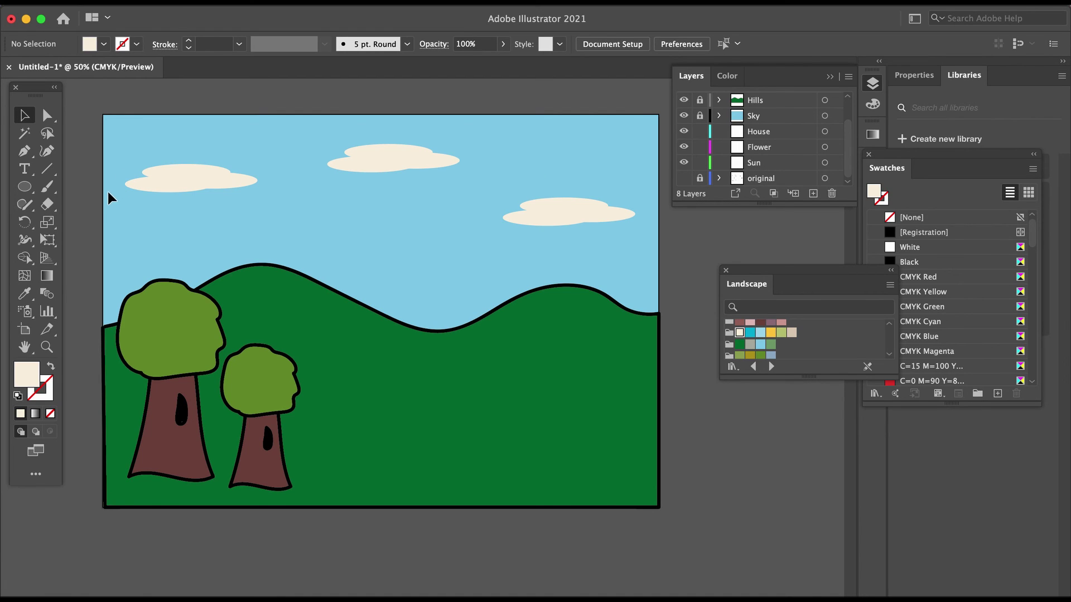
pyautogui.click(765, 163)
pyautogui.moveTo(768, 165); pyautogui.dragTo(769, 98)
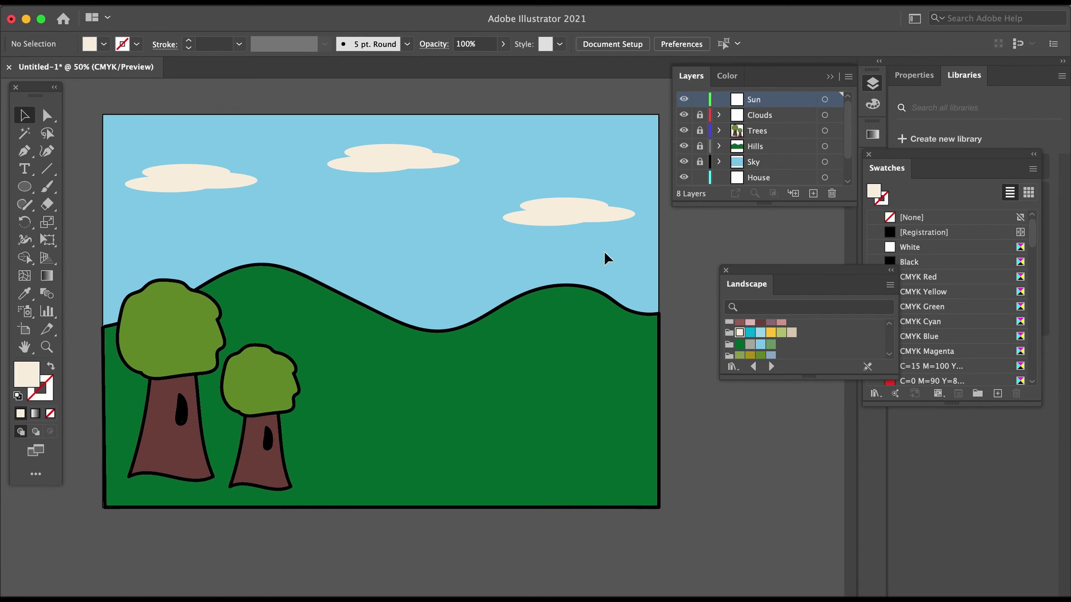
# - Draw a yellow-orange ellipse without stroke as the sun, placed in the sky between the middle and right clouds
pyautogui.click(24, 187)
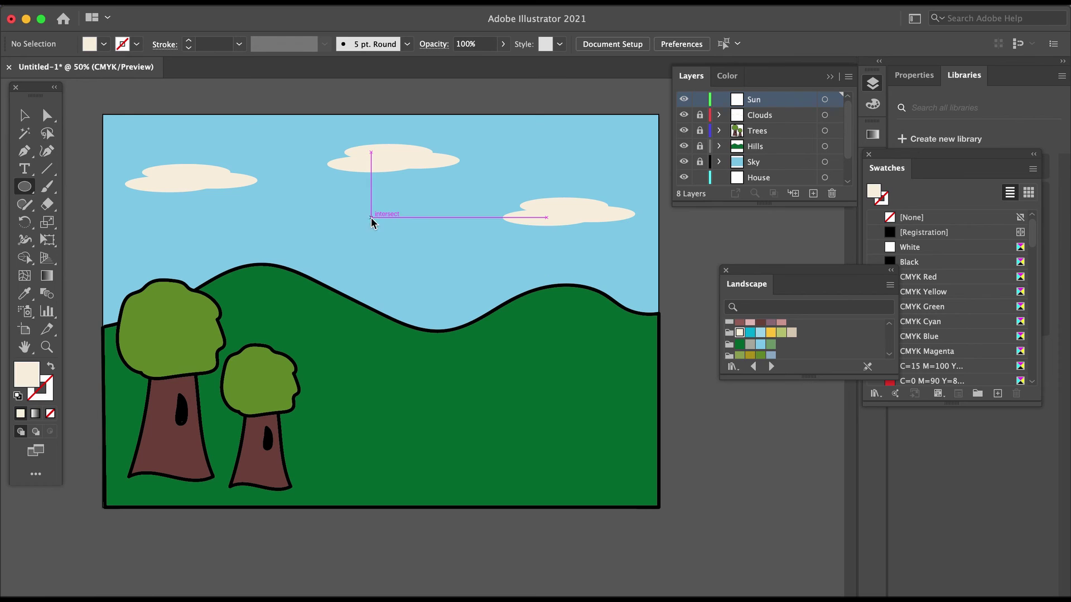
pyautogui.moveTo(372, 219); pyautogui.dragTo(455, 286)
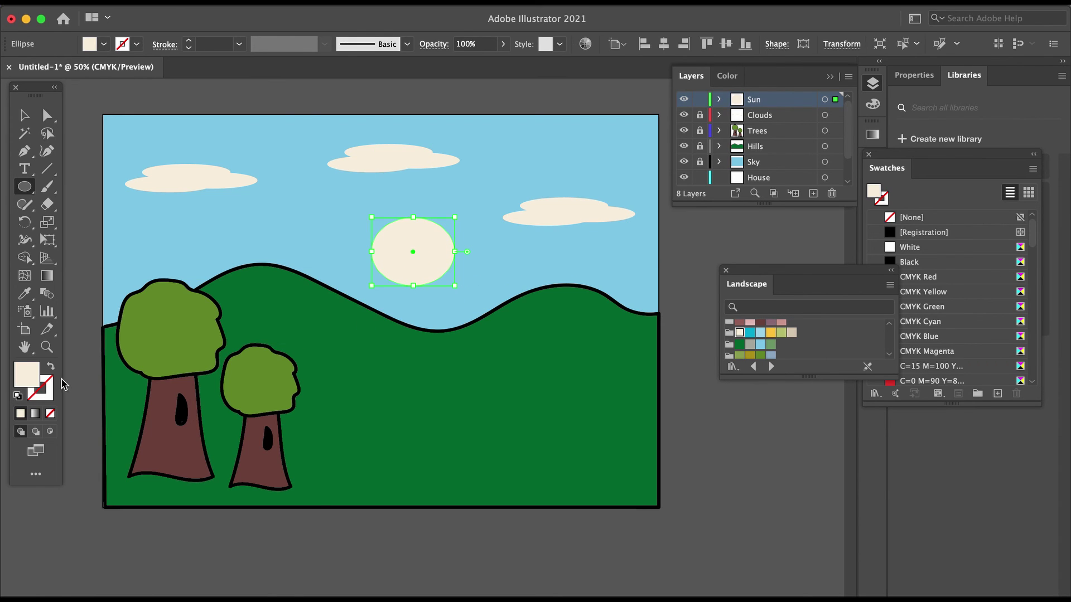
pyautogui.click(773, 333)
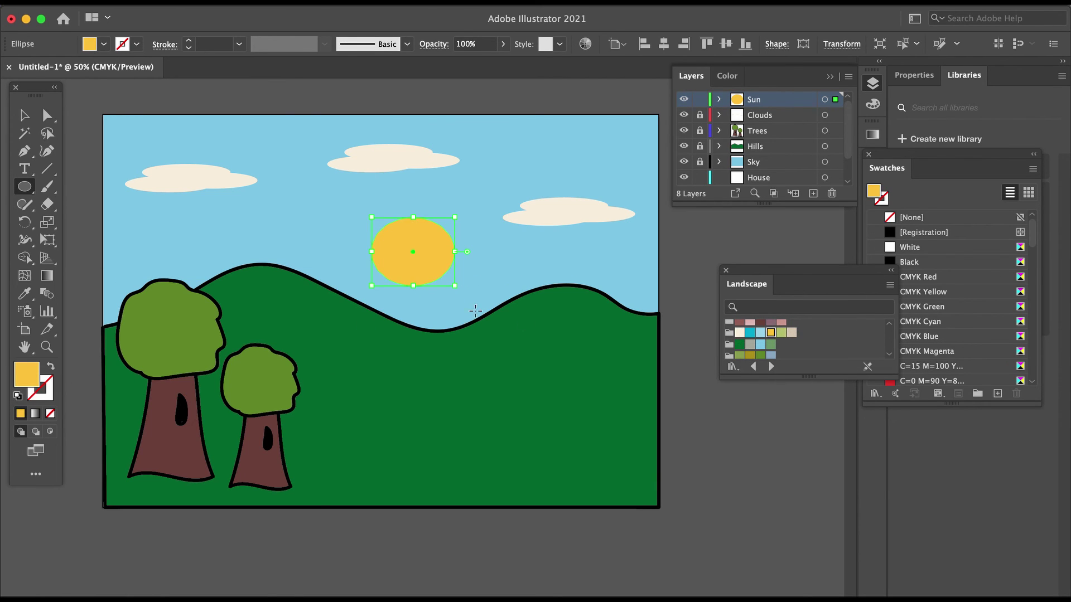
pyautogui.click(24, 118)
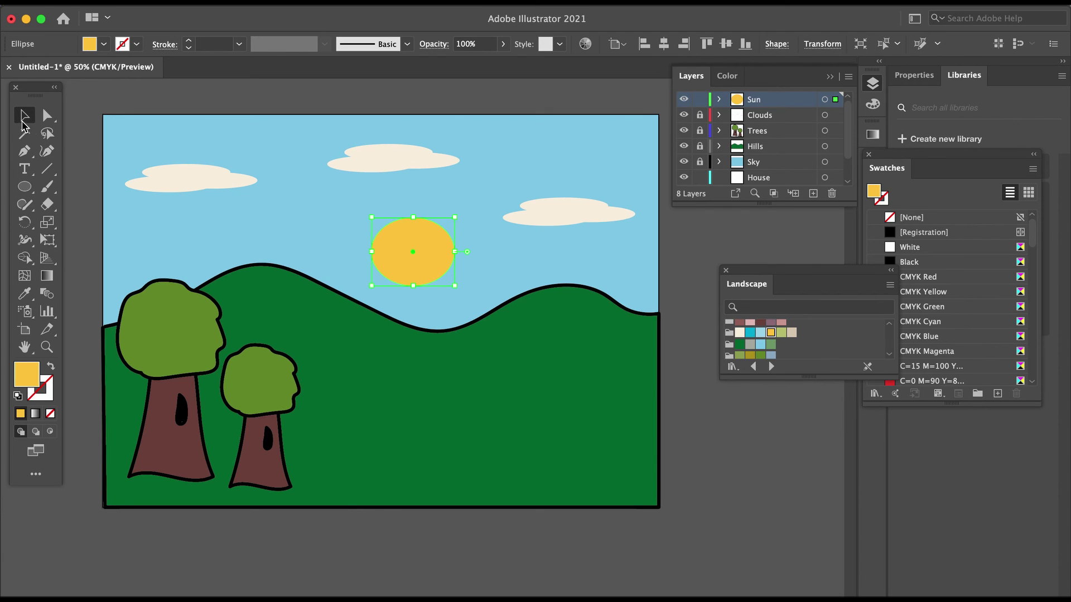
pyautogui.click(671, 254)
pyautogui.moveTo(419, 249); pyautogui.dragTo(426, 229)
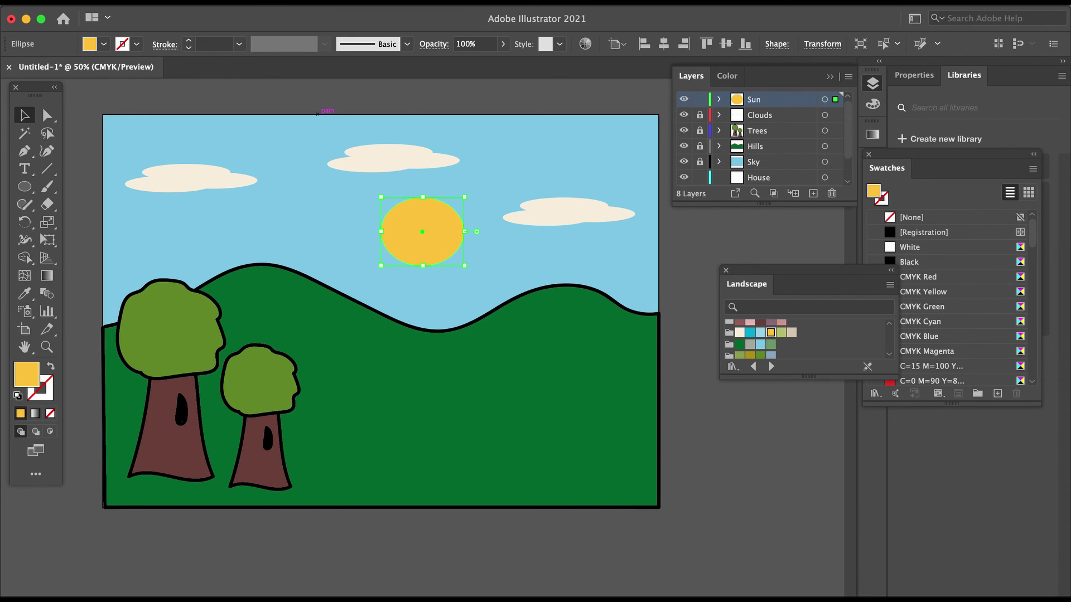
# - Apply an Outer Glow effect to the sun with Screen mode, 75% opacity and 1.764 mm blur
pyautogui.click(312, 1)
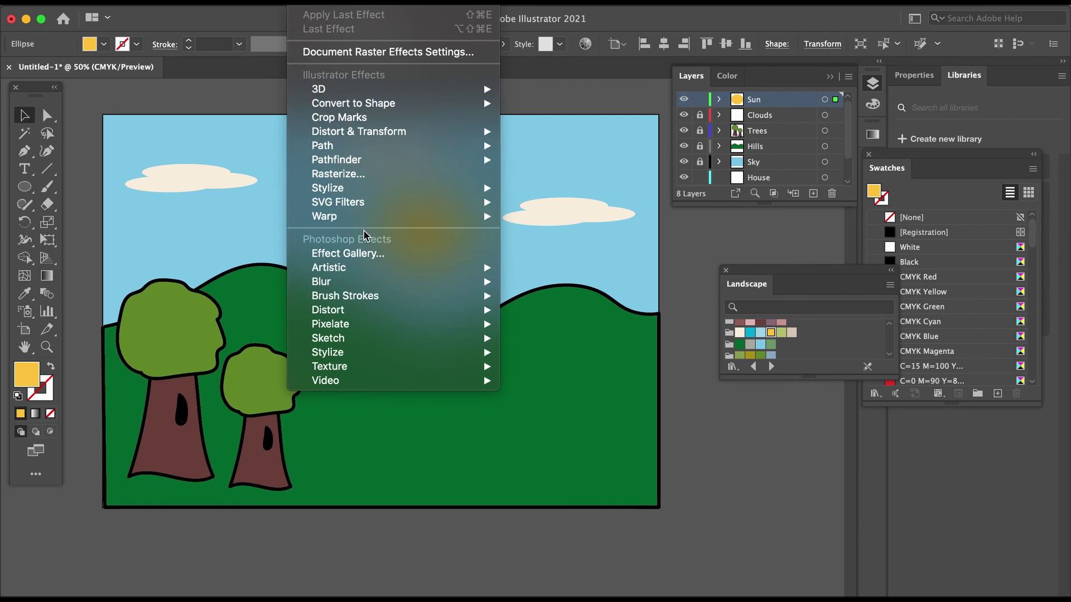
pyautogui.moveTo(378, 192)
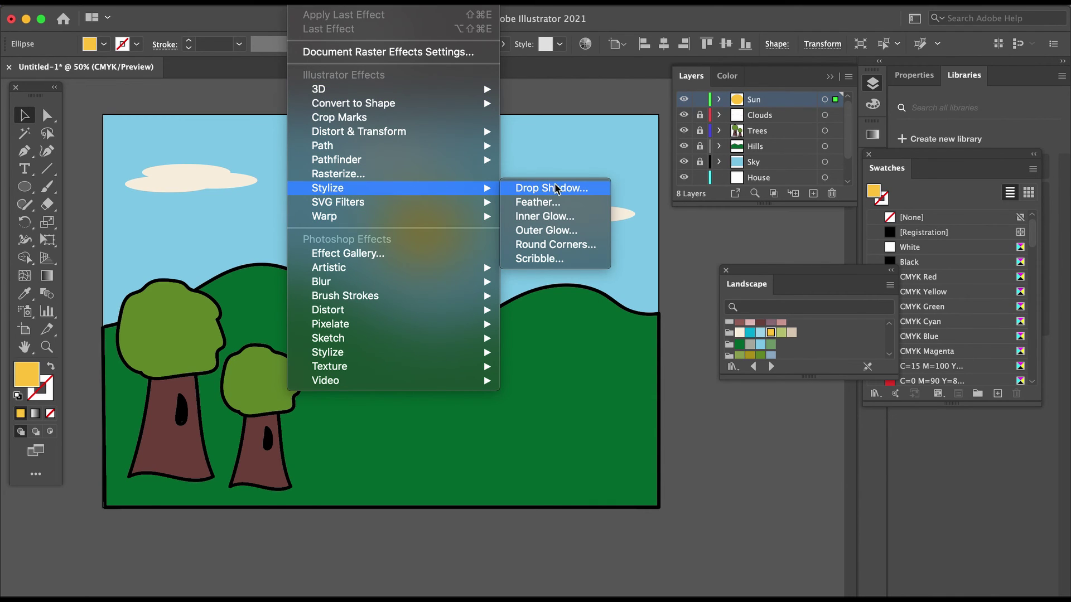
pyautogui.click(555, 231)
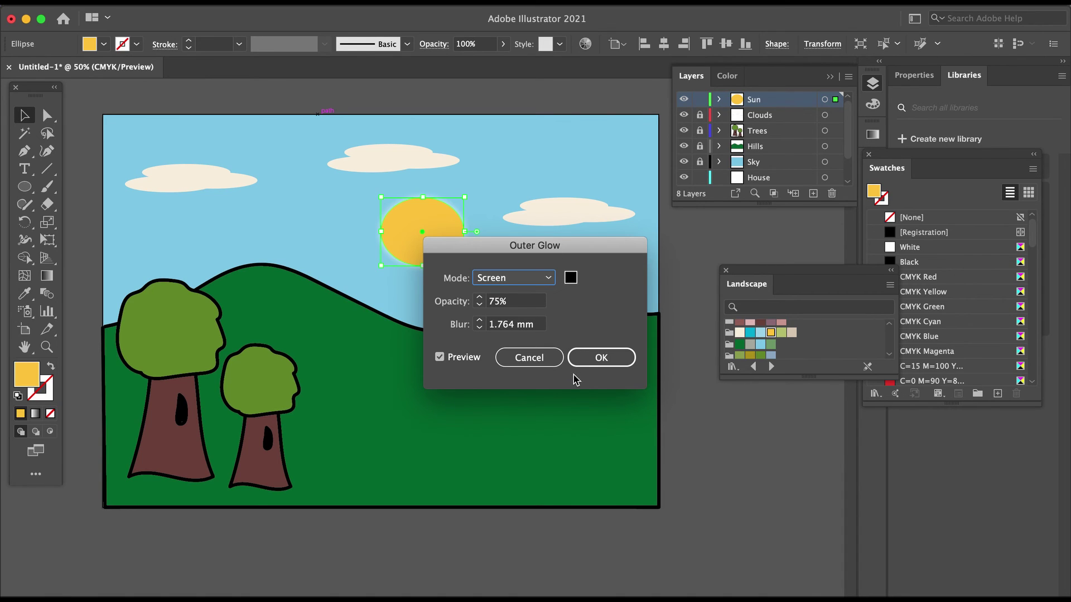
pyautogui.moveTo(584, 252); pyautogui.dragTo(669, 250)
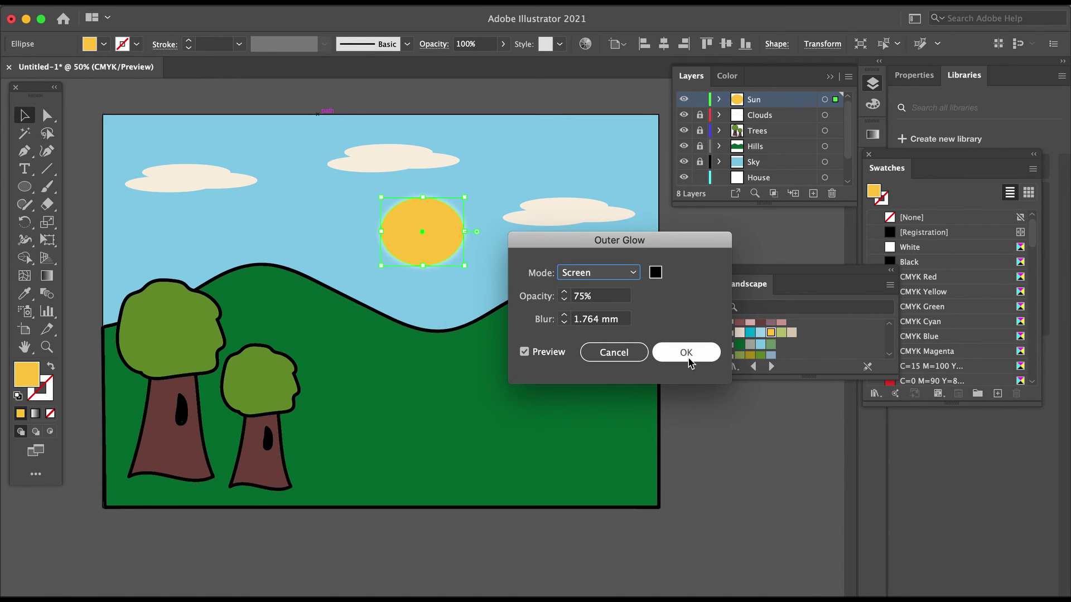
pyautogui.click(688, 361)
pyautogui.click(667, 264)
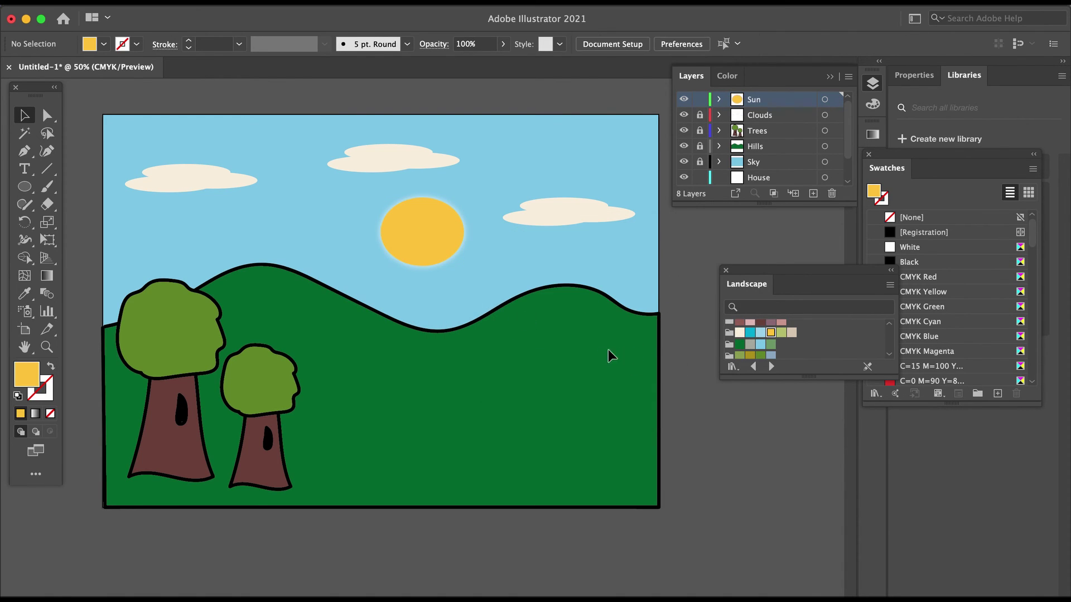
# - Draw a thin horizontal yellow-orange rectangle without stroke as a sun ray, extending past both sides of the sun and centred on it
pyautogui.click(427, 240)
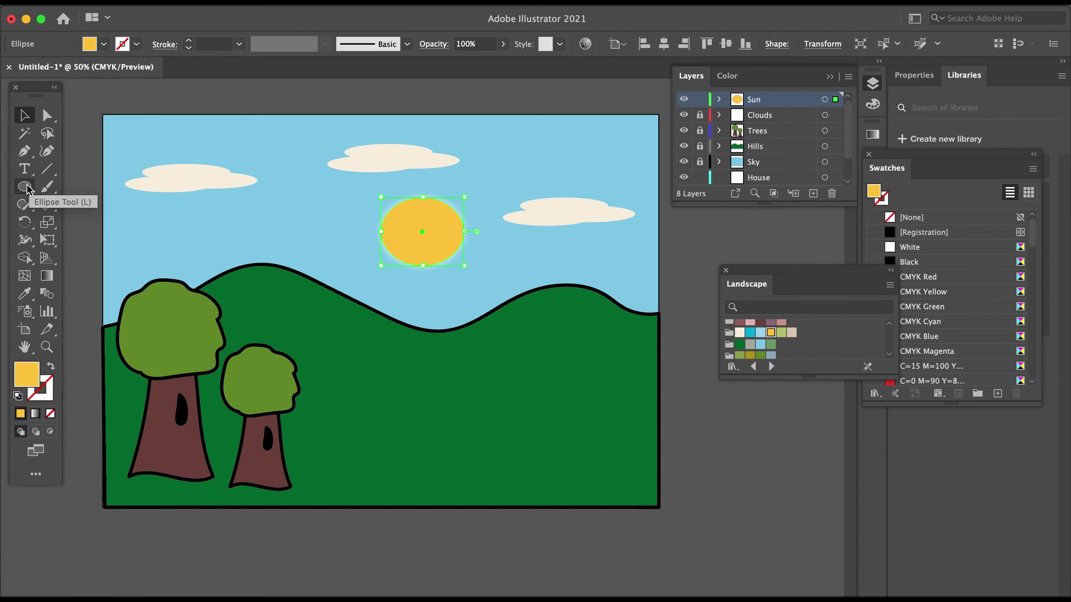
pyautogui.moveTo(25, 187); pyautogui.dragTo(90, 185)
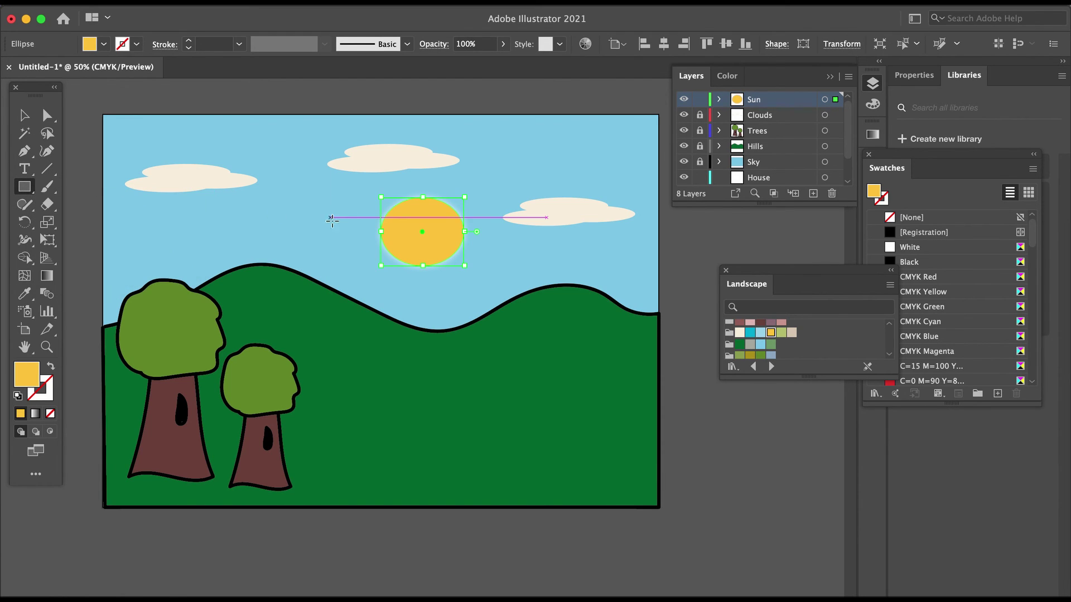
pyautogui.moveTo(353, 226); pyautogui.dragTo(493, 239)
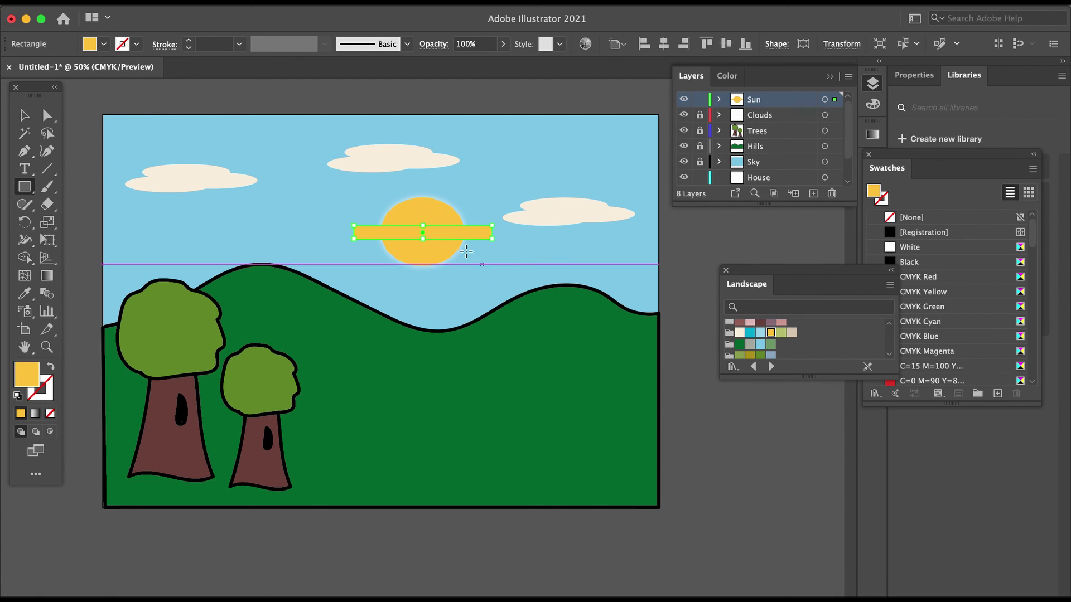
pyautogui.moveTo(423, 243); pyautogui.dragTo(423, 234)
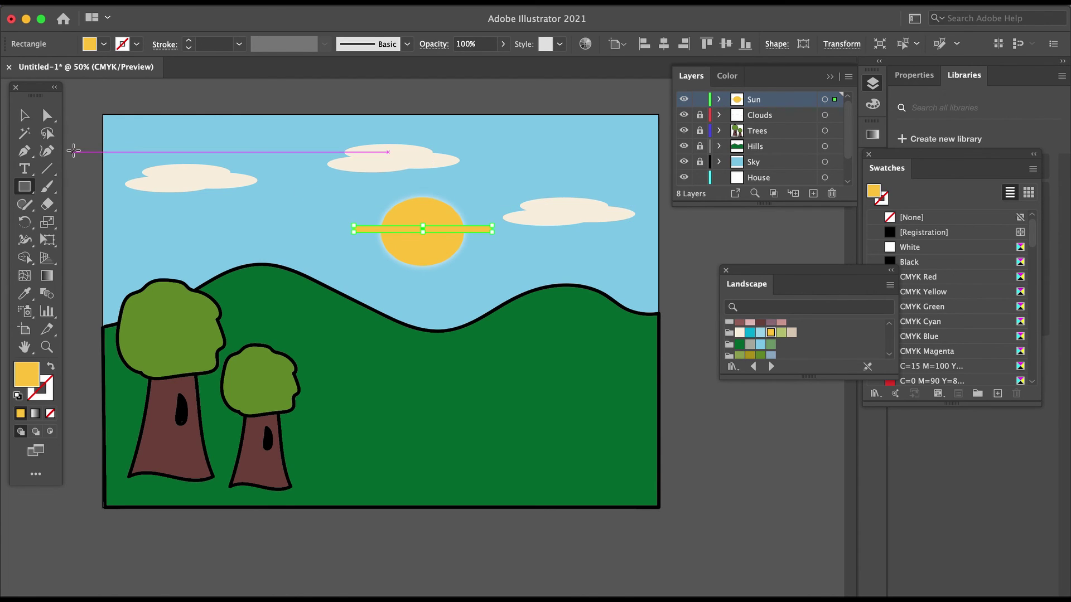
pyautogui.click(24, 115)
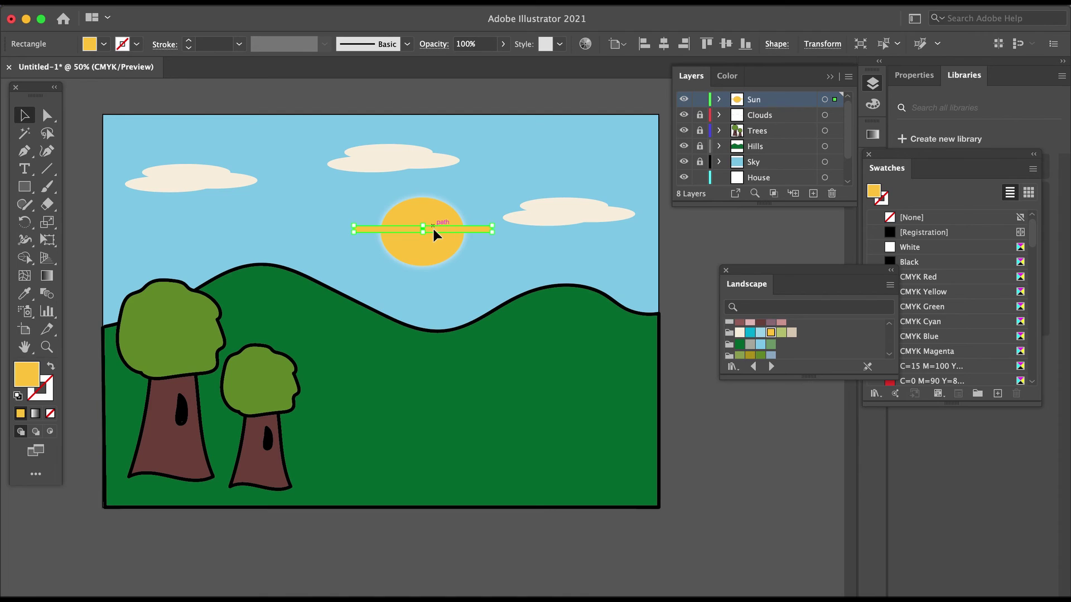
pyautogui.moveTo(433, 229); pyautogui.dragTo(433, 233)
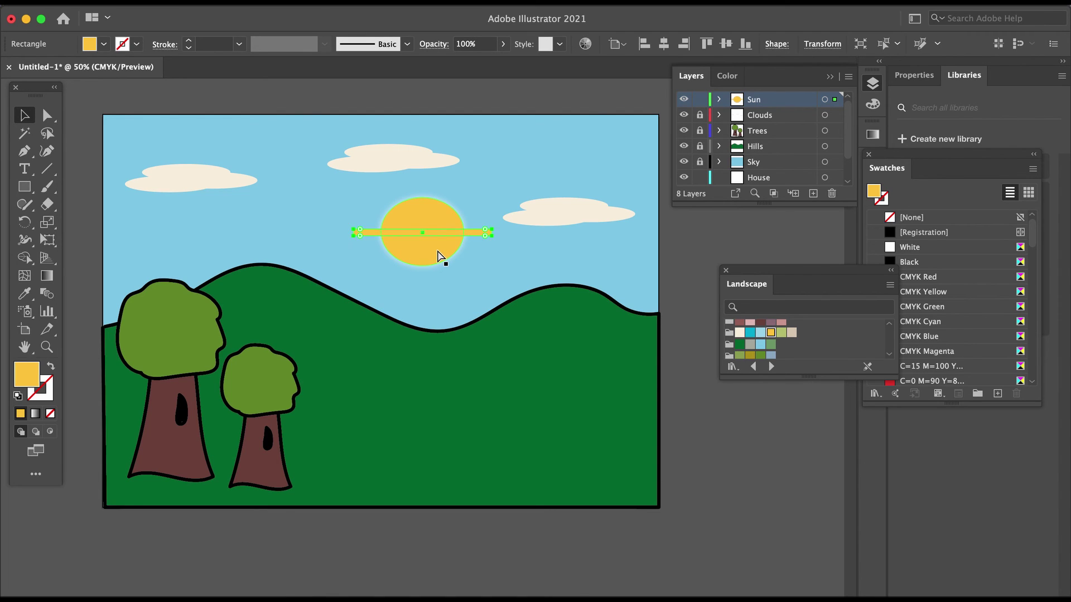
# - Duplicate the horizontal ray, rotate the copy to vertical and place it across the middle of the sun
pyautogui.hotkey('ctrl', 'c')
pyautogui.hotkey('ctrl', 'v')
pyautogui.moveTo(494, 355); pyautogui.dragTo(417, 424)
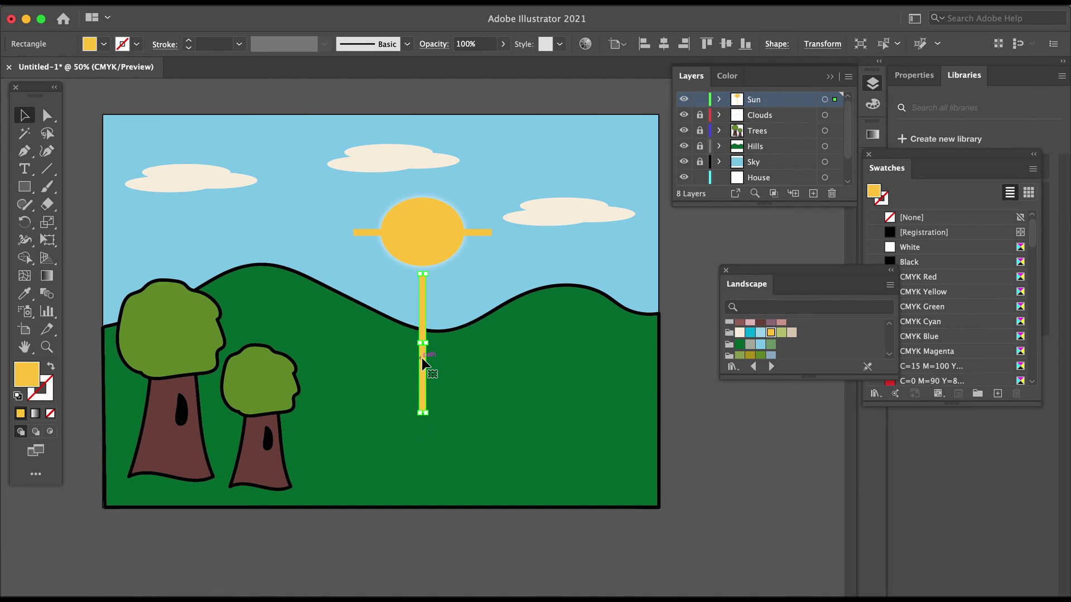
pyautogui.moveTo(425, 366); pyautogui.dragTo(419, 256)
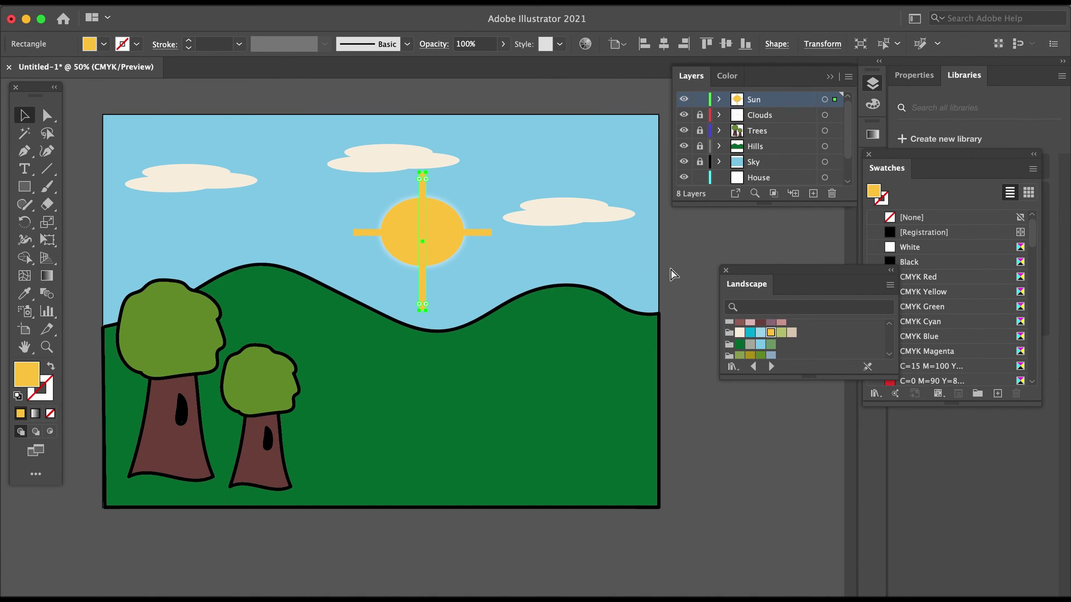
# - Add two more copies of the ray, rotated along opposite diagonals and crossing at the sun's centre
pyautogui.press('super+v')
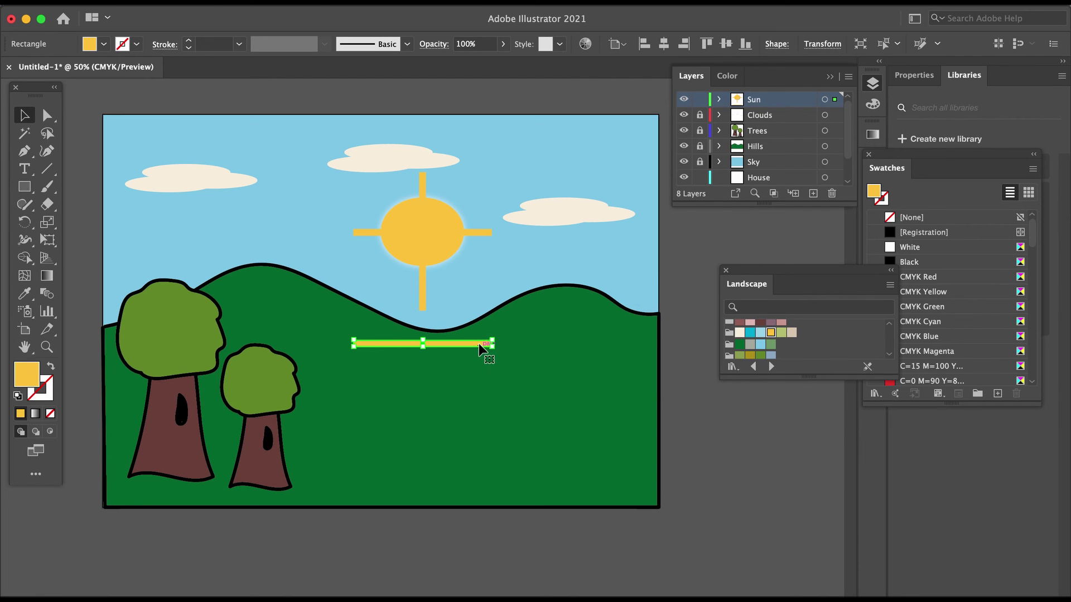
pyautogui.moveTo(477, 343); pyautogui.dragTo(445, 220)
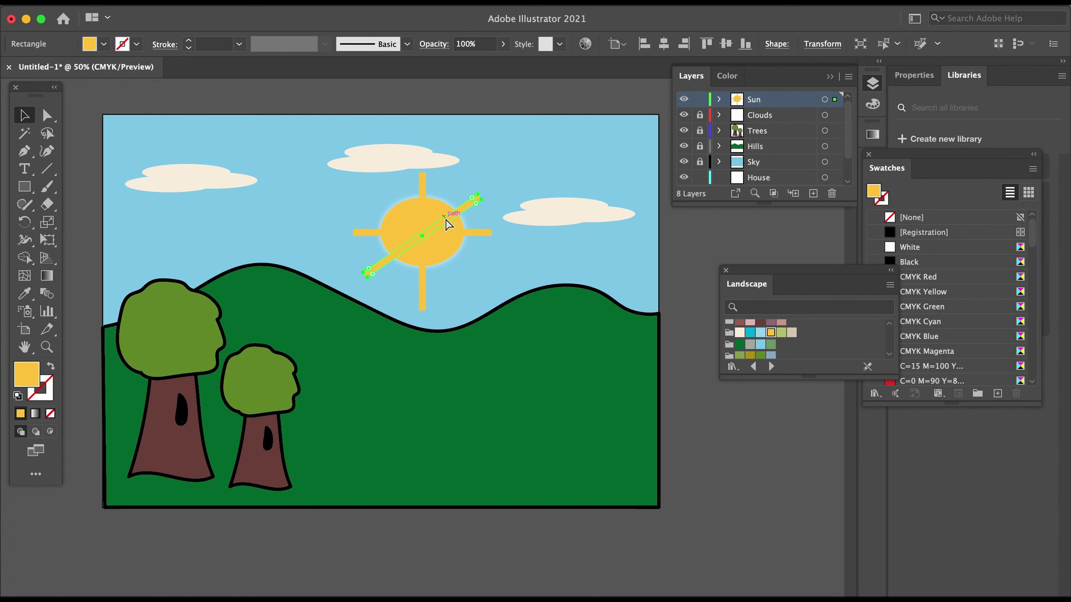
pyautogui.hotkey('ctrl', 'v')
pyautogui.moveTo(488, 355); pyautogui.dragTo(443, 262)
# - Nudge the vertical ray upward so it extends evenly above and below the sun
pyautogui.click(423, 300)
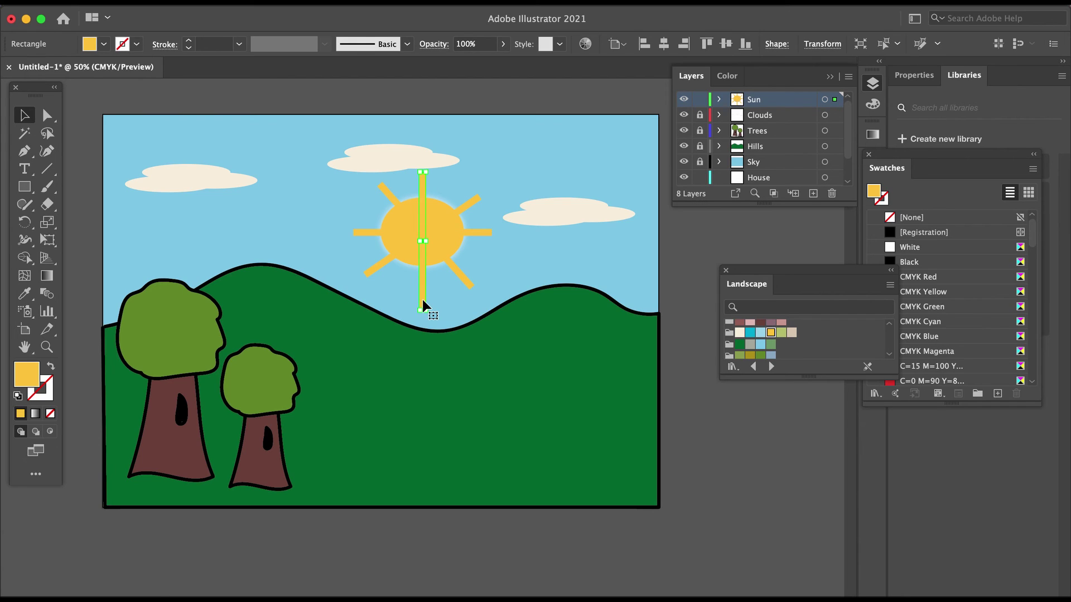
pyautogui.press('Up')
pyautogui.press('Up')
pyautogui.press('Up')
pyautogui.press('Up')
pyautogui.press('Up')
pyautogui.press('Up')
pyautogui.press('Up')
pyautogui.click(692, 274)
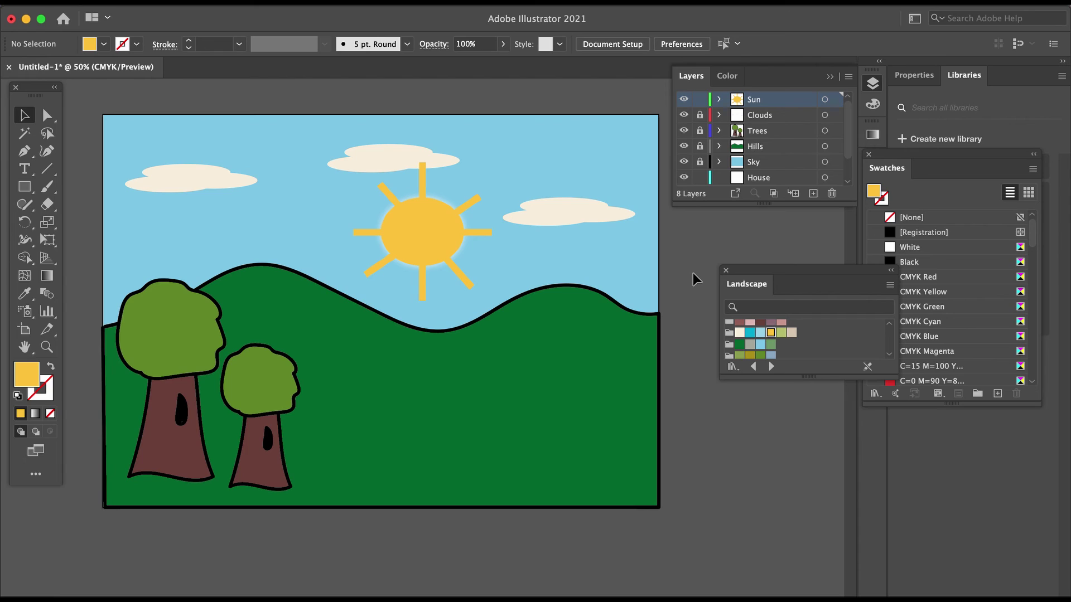
# - Select the sun ellipse together with all its rays and group them
pyautogui.click(444, 232)
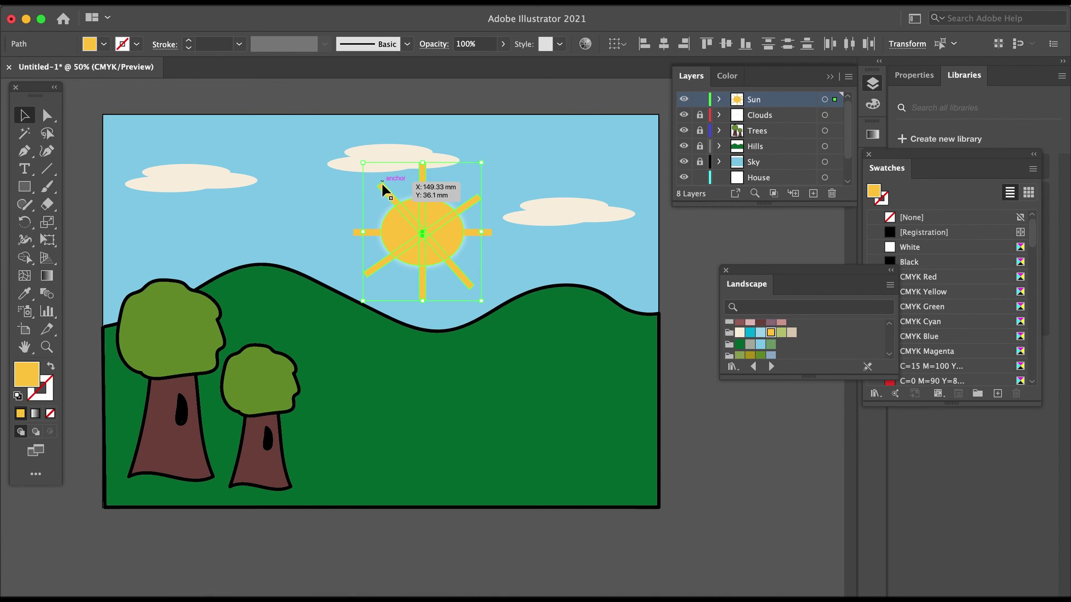
pyautogui.moveTo(382, 186); pyautogui.dragTo(430, 294)
pyautogui.press('super+z')
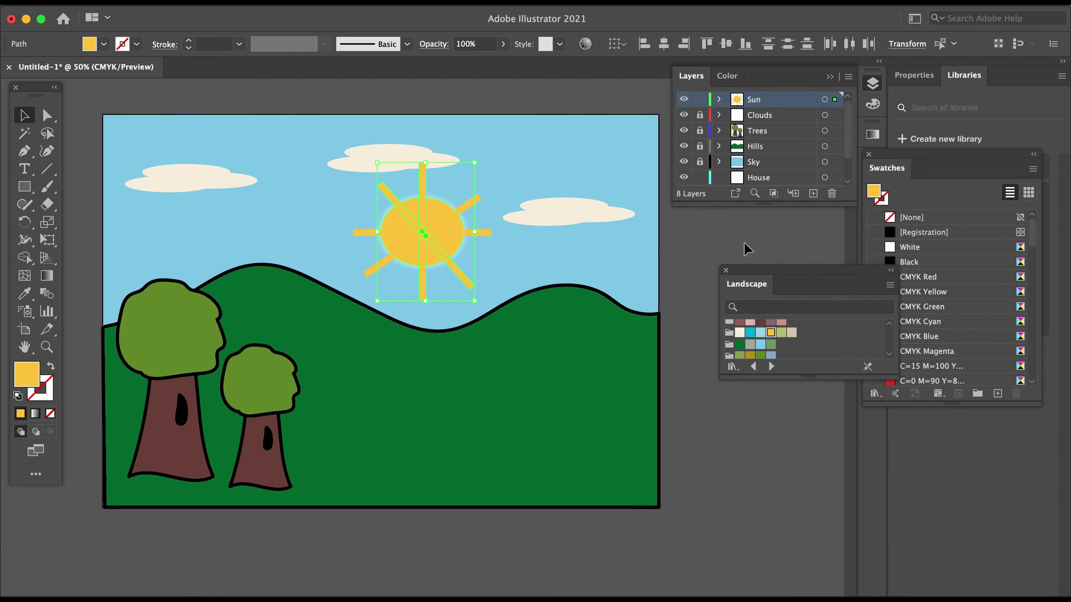
pyautogui.click(720, 243)
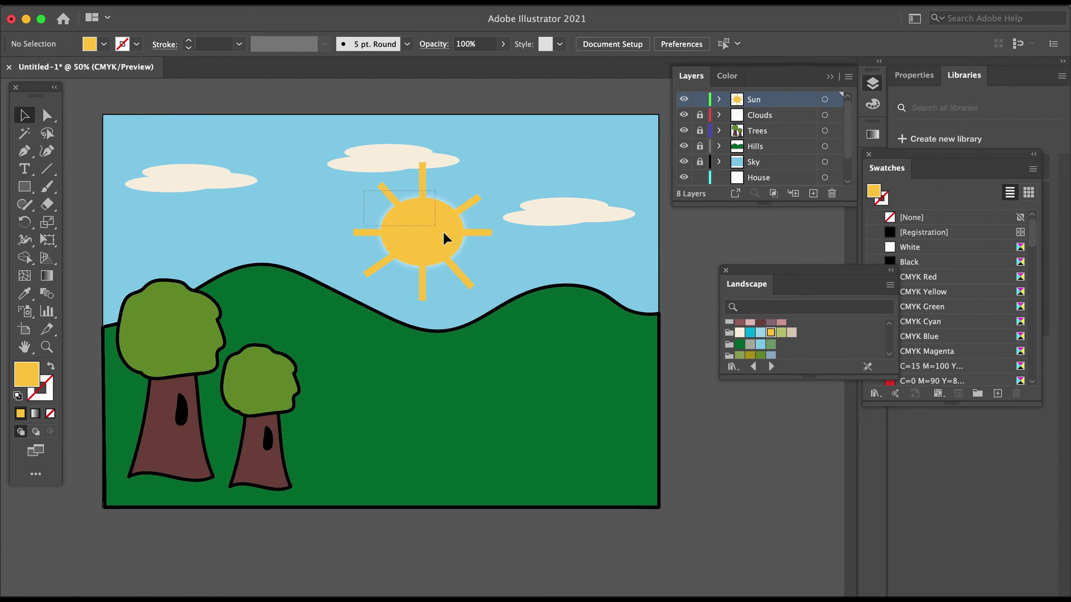
pyautogui.press('super+a')
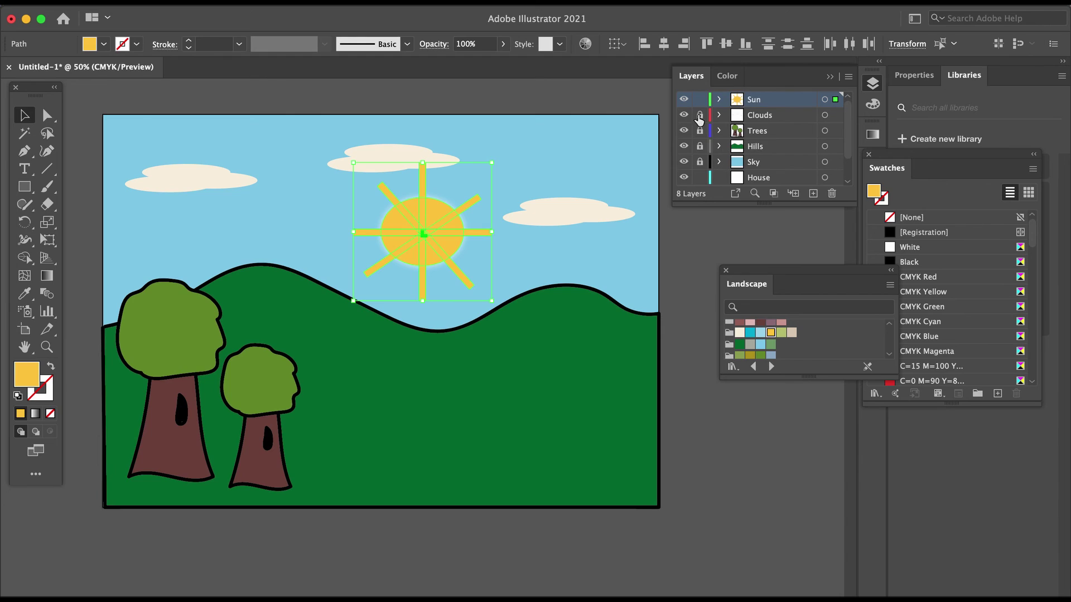
pyautogui.press('super+g')
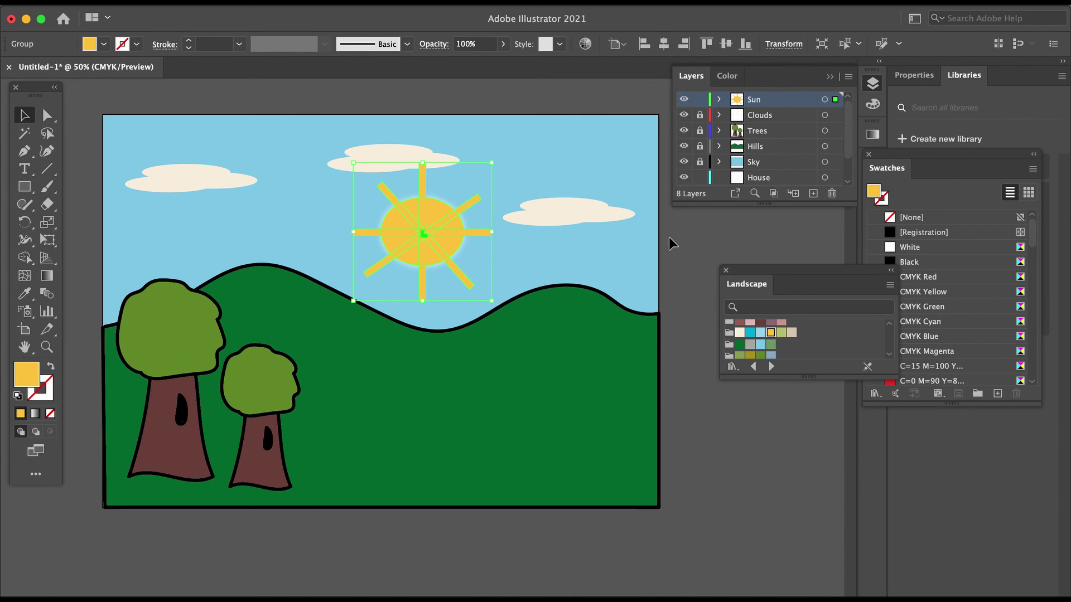
pyautogui.click(669, 237)
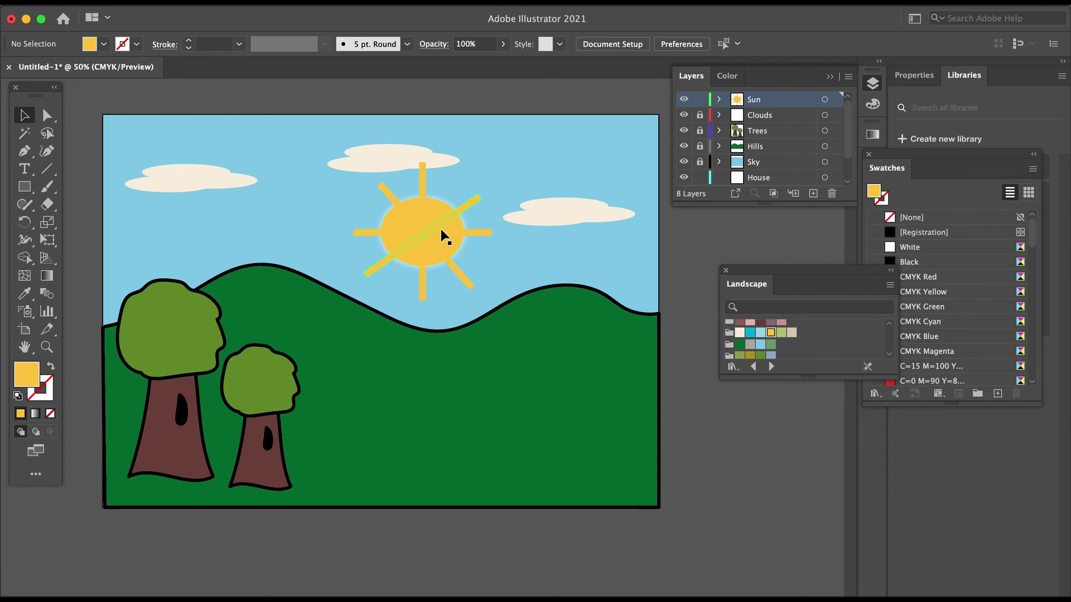
# - Lock the Sun layer and move the Flower layer to the top of the layer stack
pyautogui.click(701, 104)
pyautogui.scroll(-1, 848, 158)
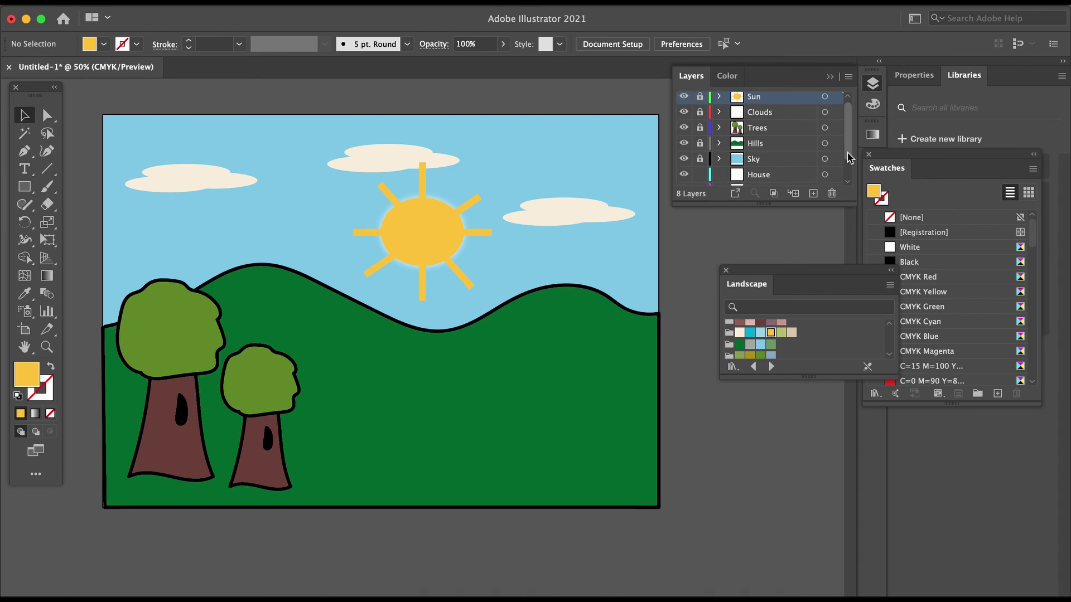
pyautogui.moveTo(848, 152); pyautogui.dragTo(848, 175)
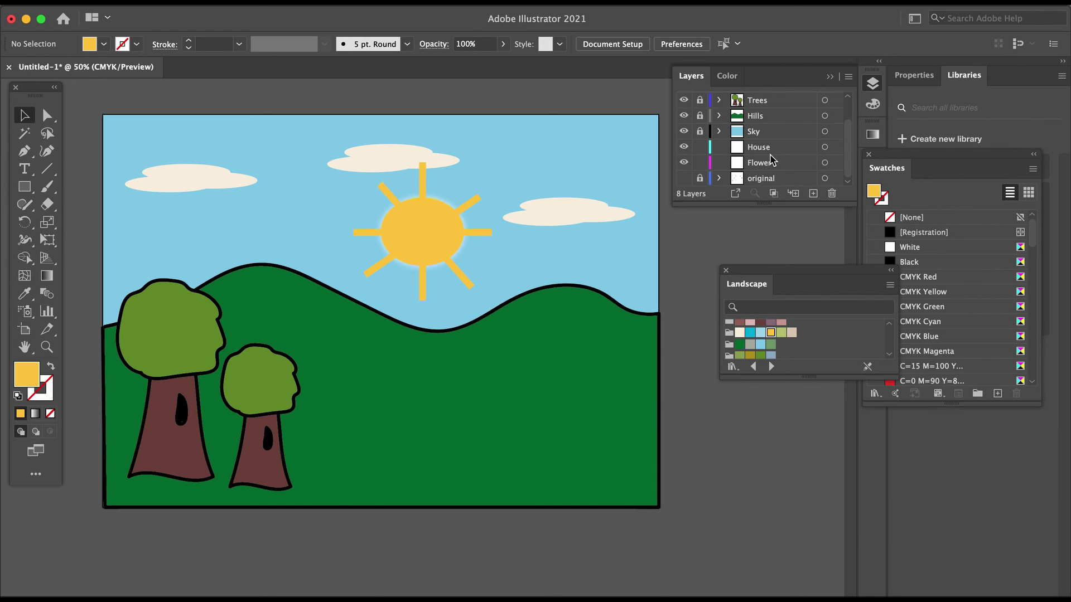
pyautogui.click(22, 188)
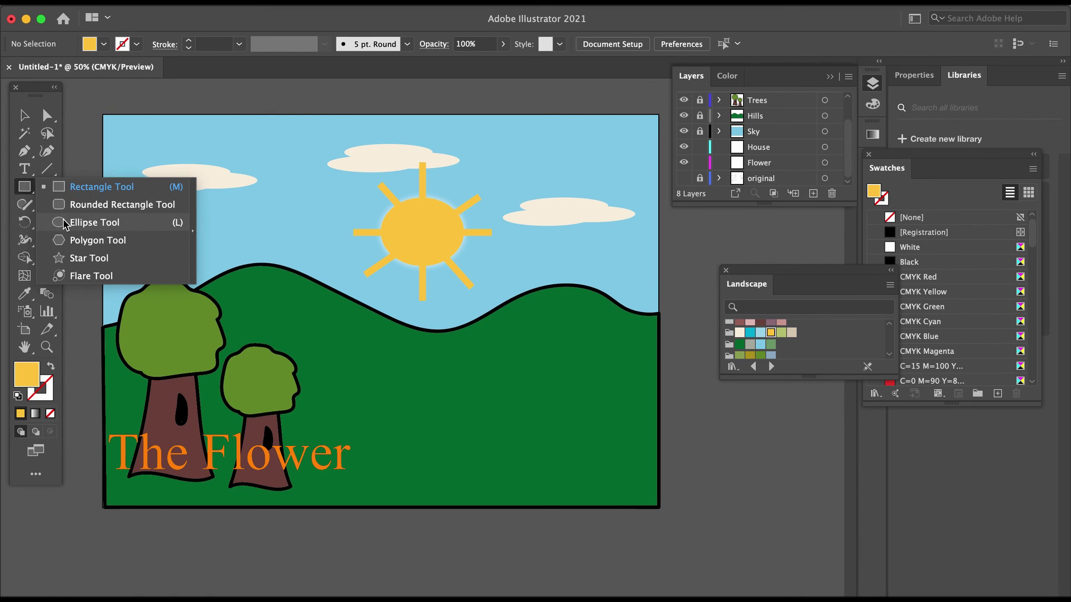
pyautogui.click(65, 223)
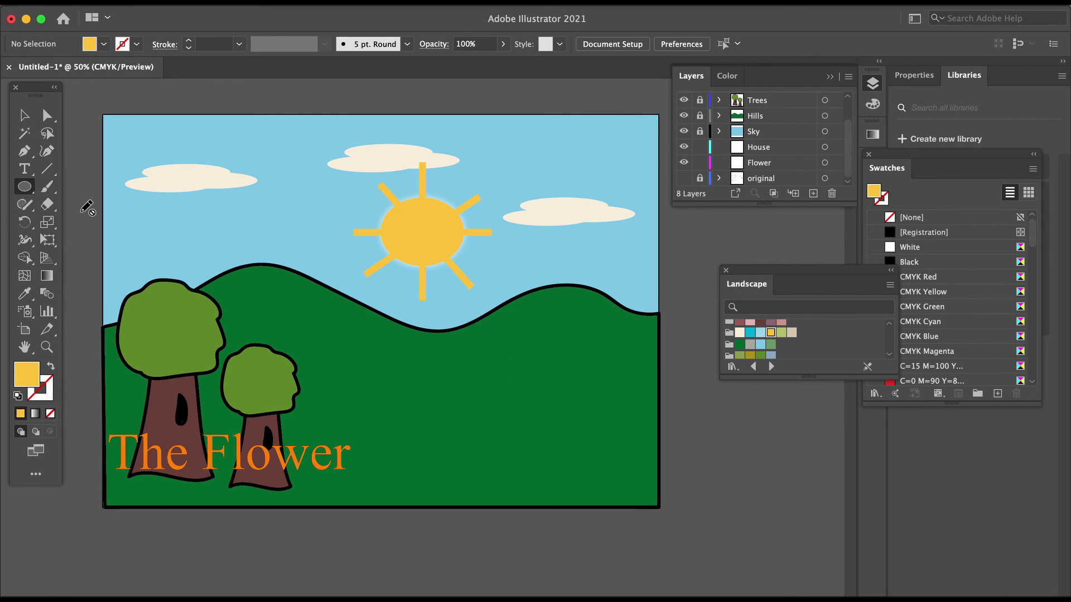
pyautogui.moveTo(774, 165); pyautogui.dragTo(778, 94)
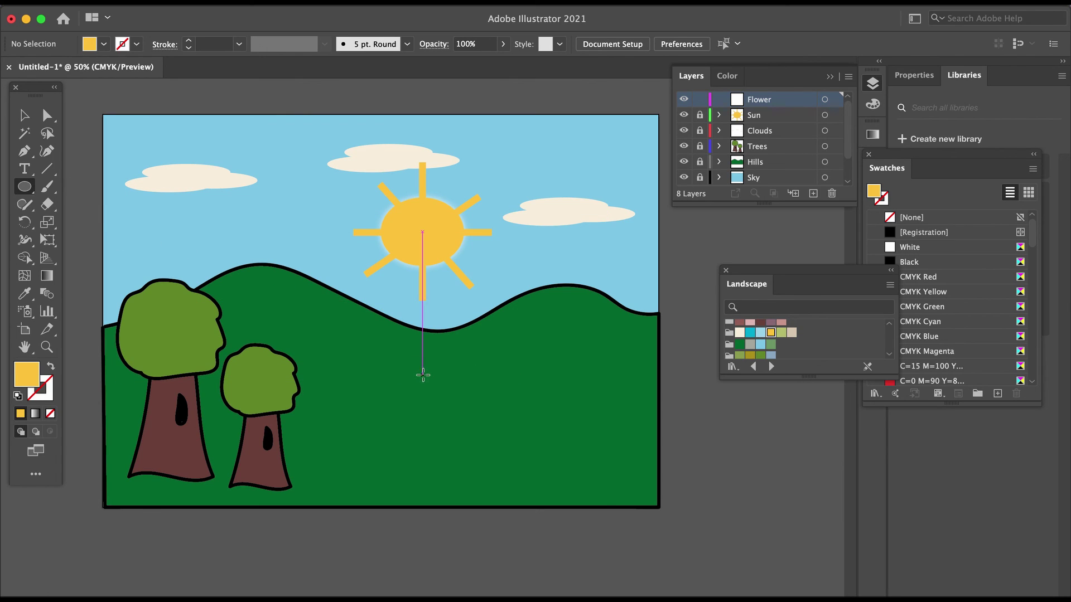
# - Draw a flower centre ellipse about 45 by 37 mm, fill it with brown C=45 M=69 Y=63 K=38, and position it on the right hill
pyautogui.moveTo(460, 358); pyautogui.dragTo(542, 425)
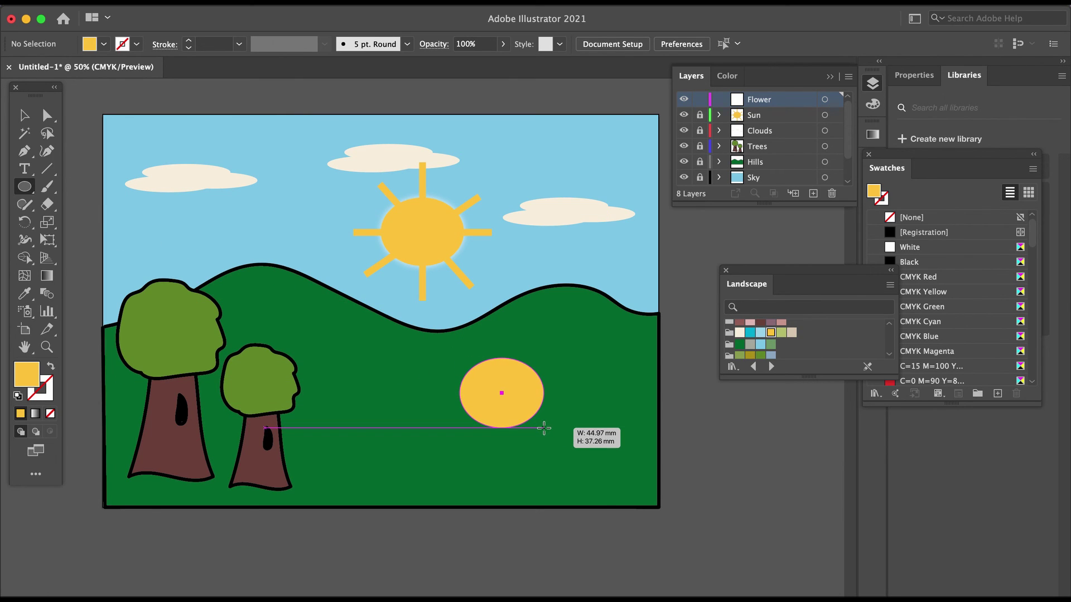
pyautogui.moveTo(543, 427); pyautogui.dragTo(544, 428)
pyautogui.click(760, 323)
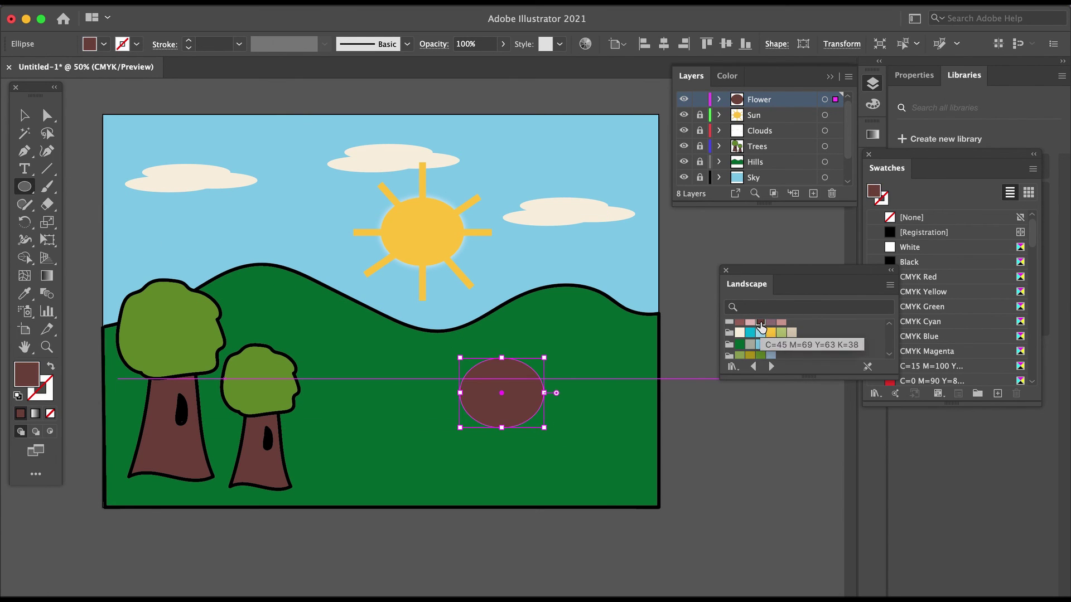
pyautogui.click(24, 115)
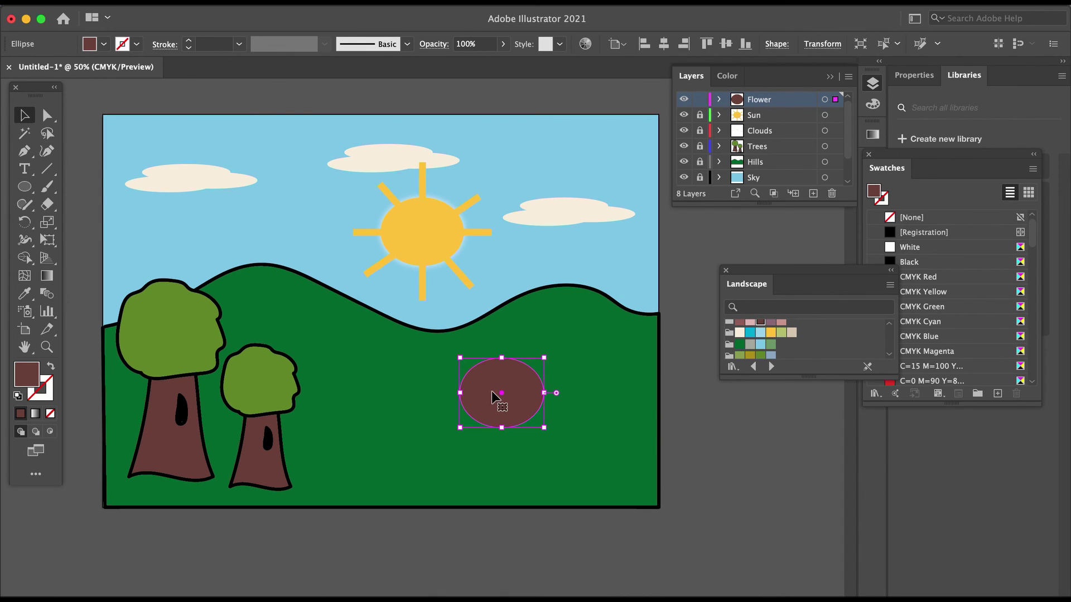
pyautogui.moveTo(495, 398); pyautogui.dragTo(536, 366)
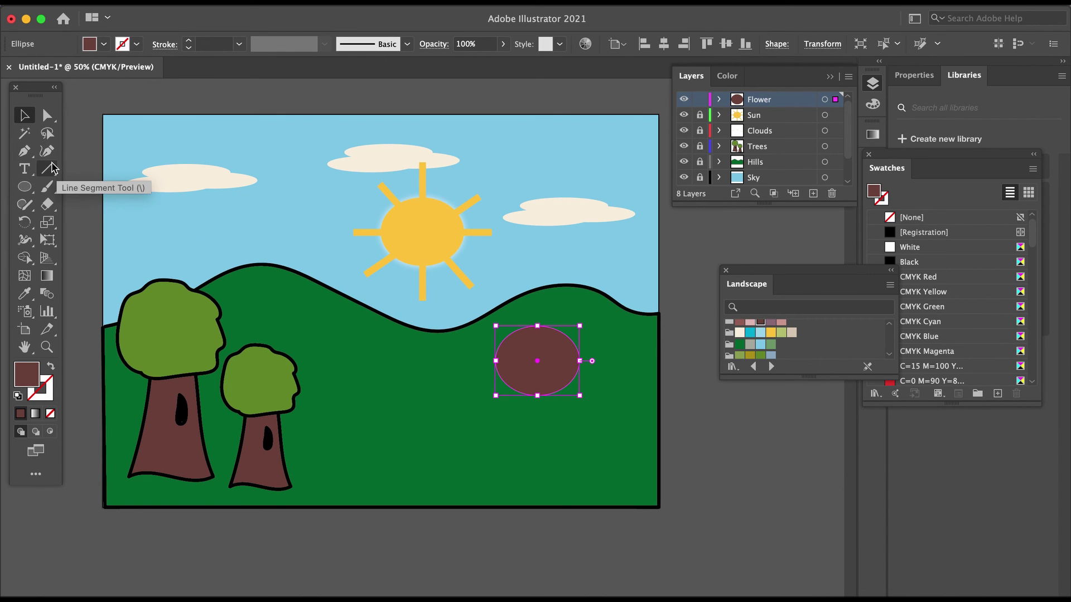
# - Paint a leaf-shaped brown petal outline in the sky between the left cloud and the sun, and fill it with yellow-orange
pyautogui.click(46, 190)
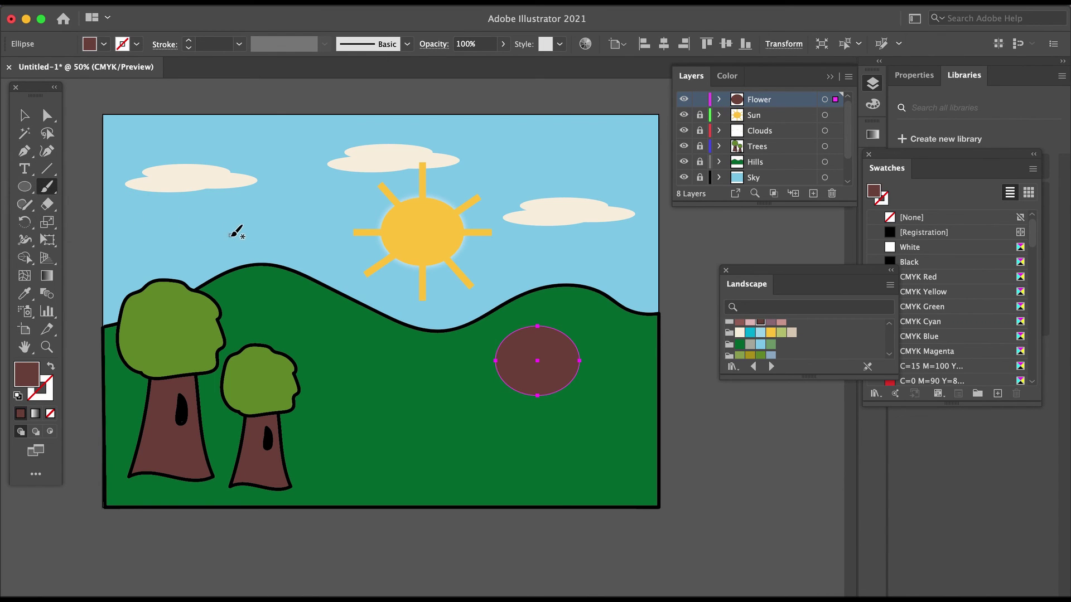
pyautogui.moveTo(229, 238)
pyautogui.mouseDown()
pyautogui.moveTo(242, 204)
pyautogui.moveTo(295, 186)
pyautogui.mouseUp()
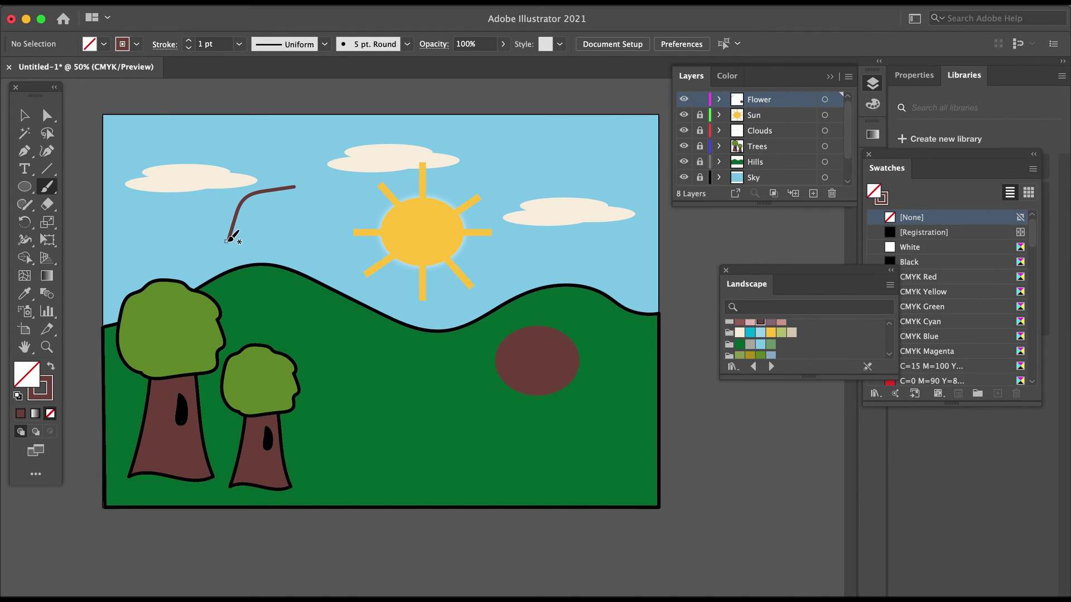
pyautogui.moveTo(229, 238); pyautogui.dragTo(272, 224)
pyautogui.moveTo(296, 187); pyautogui.dragTo(296, 187)
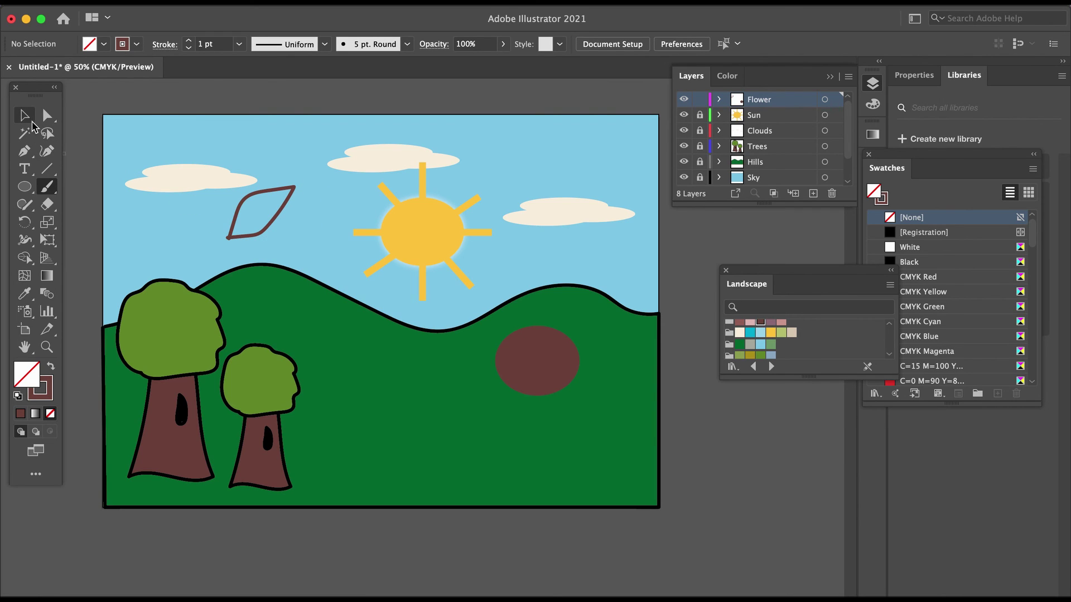
pyautogui.click(31, 120)
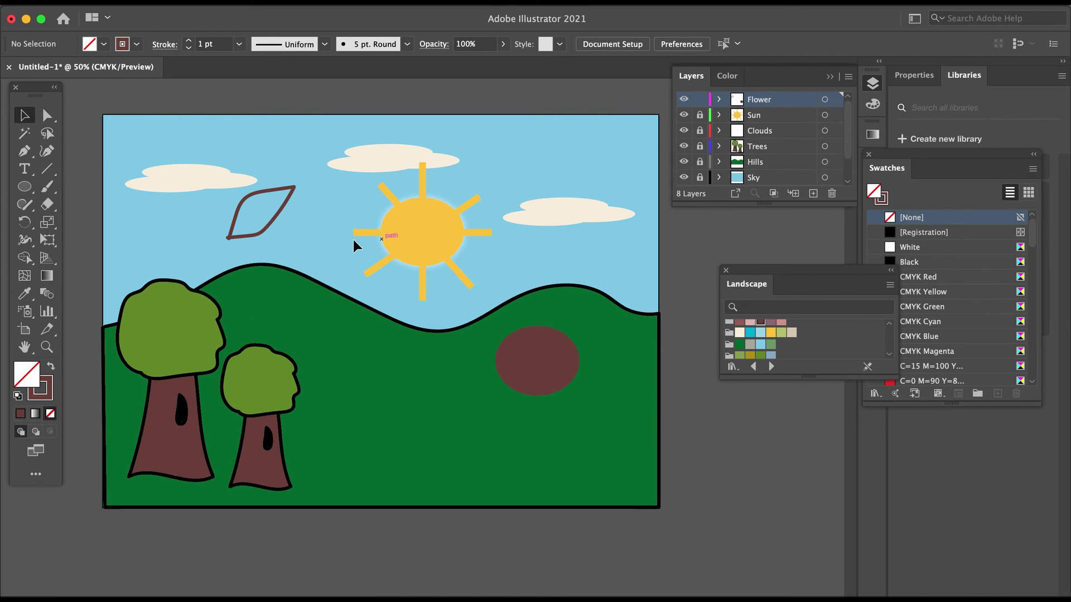
pyautogui.click(270, 229)
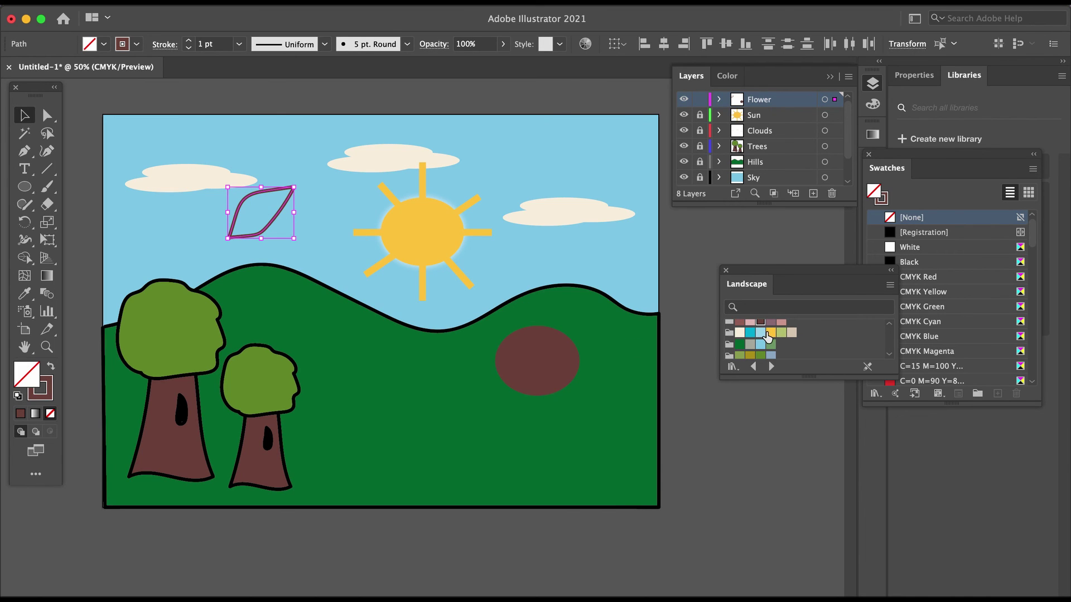
pyautogui.click(769, 333)
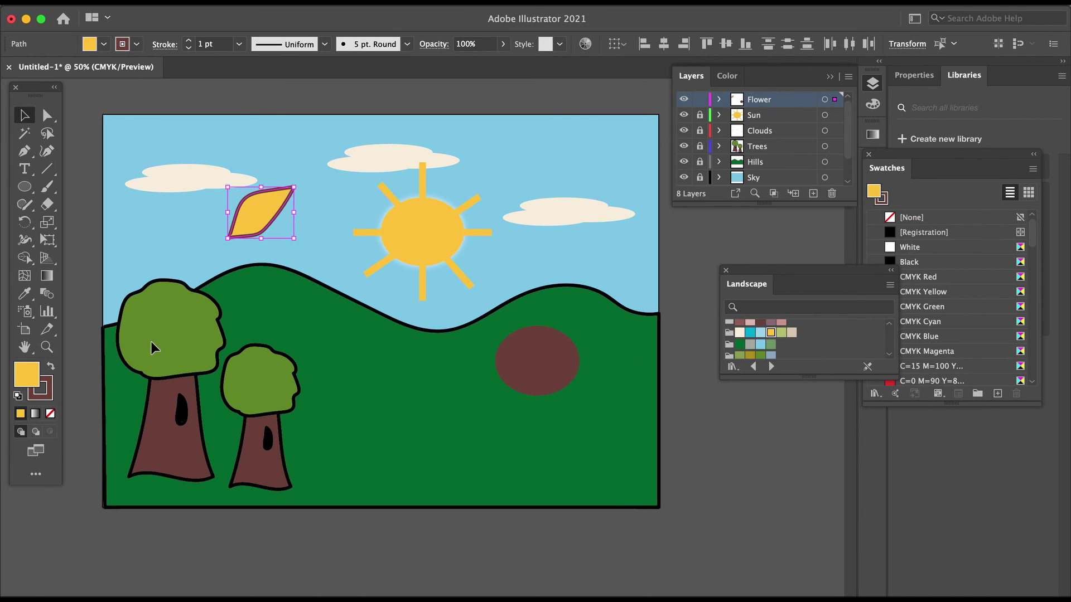
# - Shrink the petal, arrange three rotated petals along the right edge of the flower centre, and place spare copies beside the artboard
pyautogui.moveTo(296, 239); pyautogui.dragTo(594, 363)
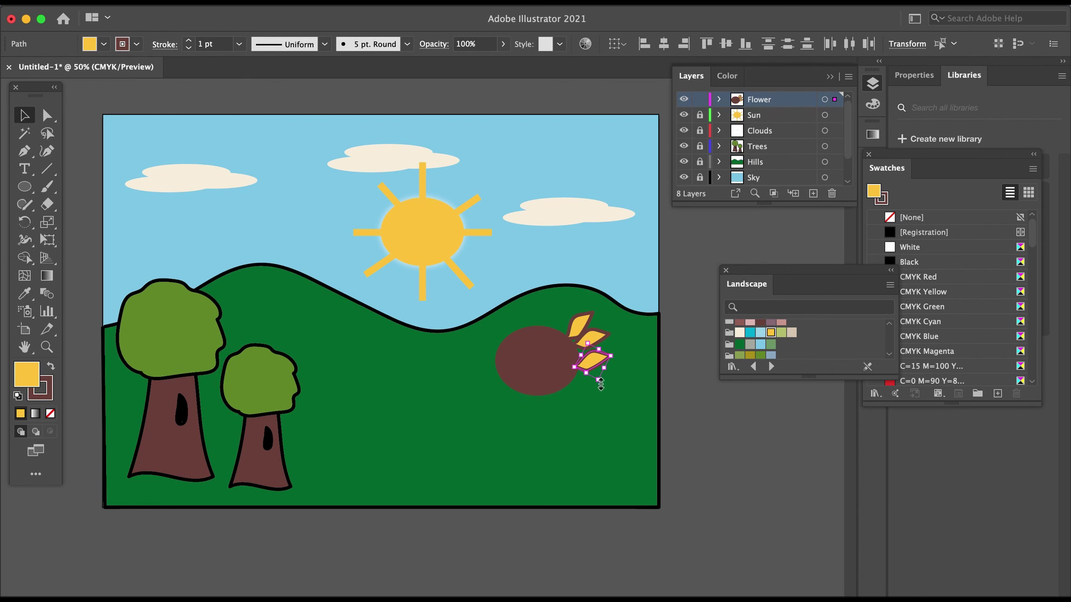
pyautogui.moveTo(592, 383)
pyautogui.mouseDown()
pyautogui.moveTo(582, 391)
pyautogui.moveTo(609, 363)
pyautogui.moveTo(601, 365)
pyautogui.mouseUp()
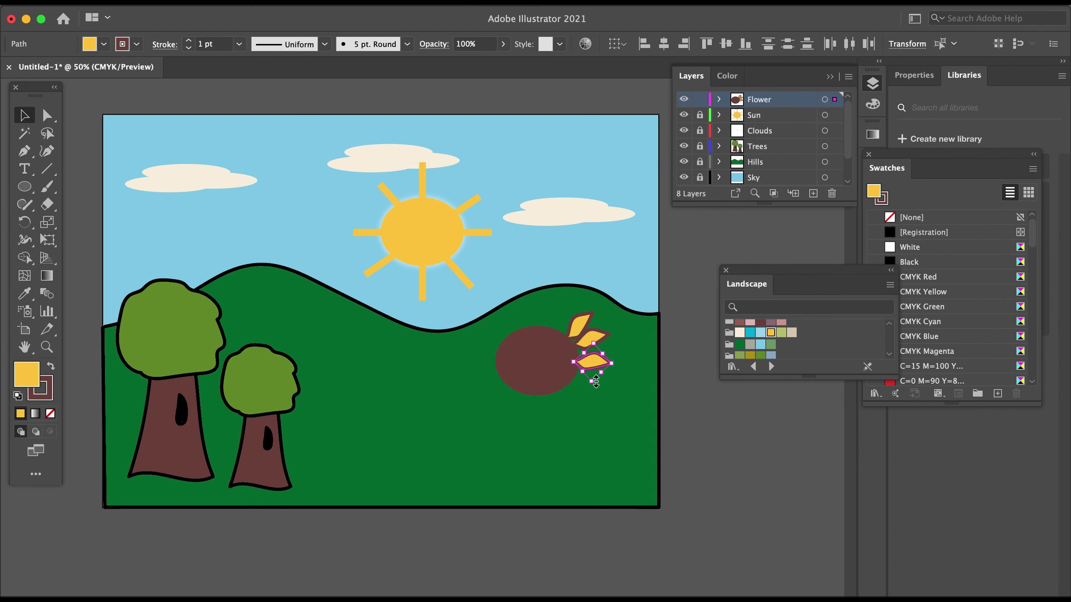
pyautogui.moveTo(594, 369); pyautogui.dragTo(739, 412)
pyautogui.moveTo(683, 393); pyautogui.dragTo(581, 375)
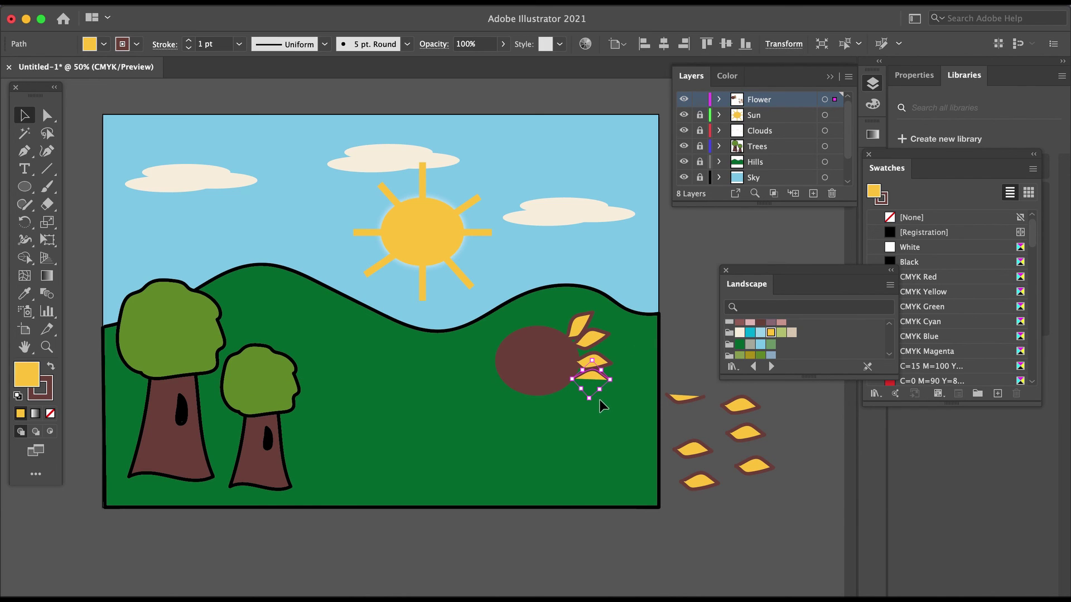
pyautogui.press('super+z')
pyautogui.click(677, 357)
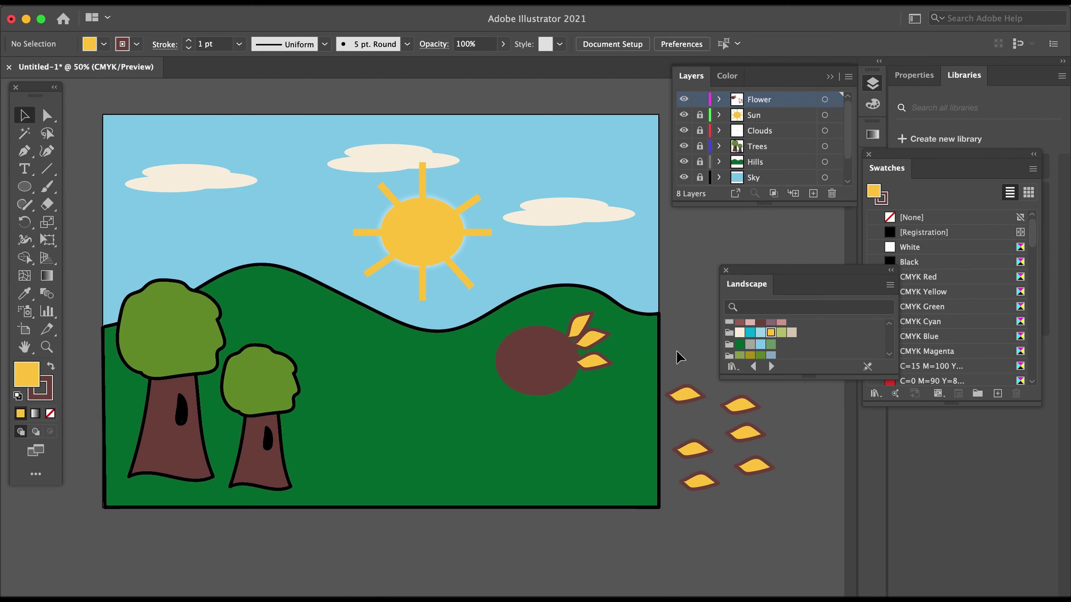
# - Group the paths of the uppermost spare petal and place it as the lowest petal on the flower centre's right edge
pyautogui.click(692, 412)
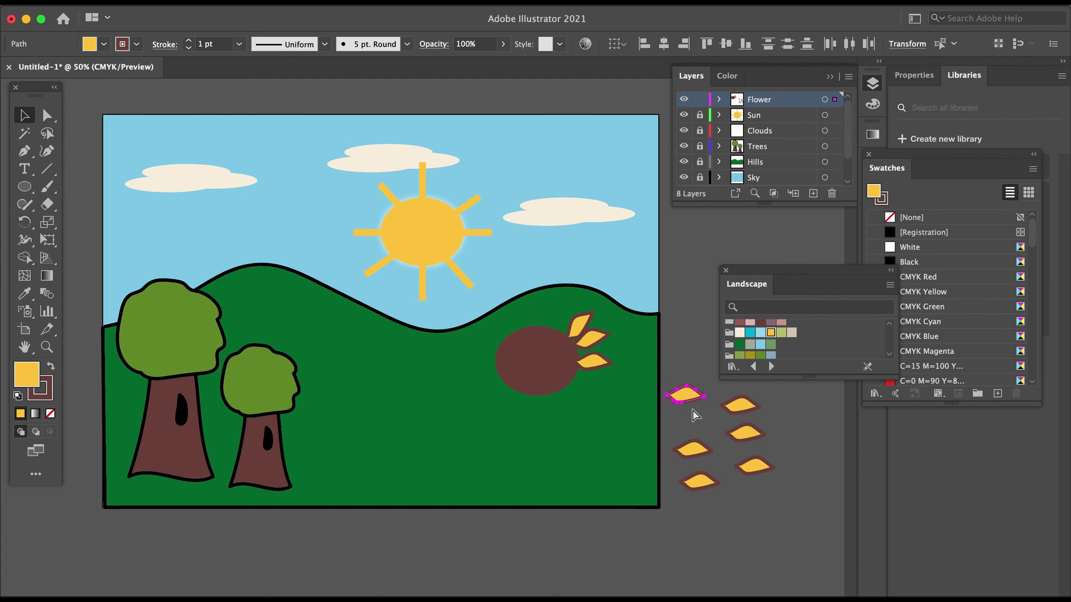
pyautogui.press('super+g')
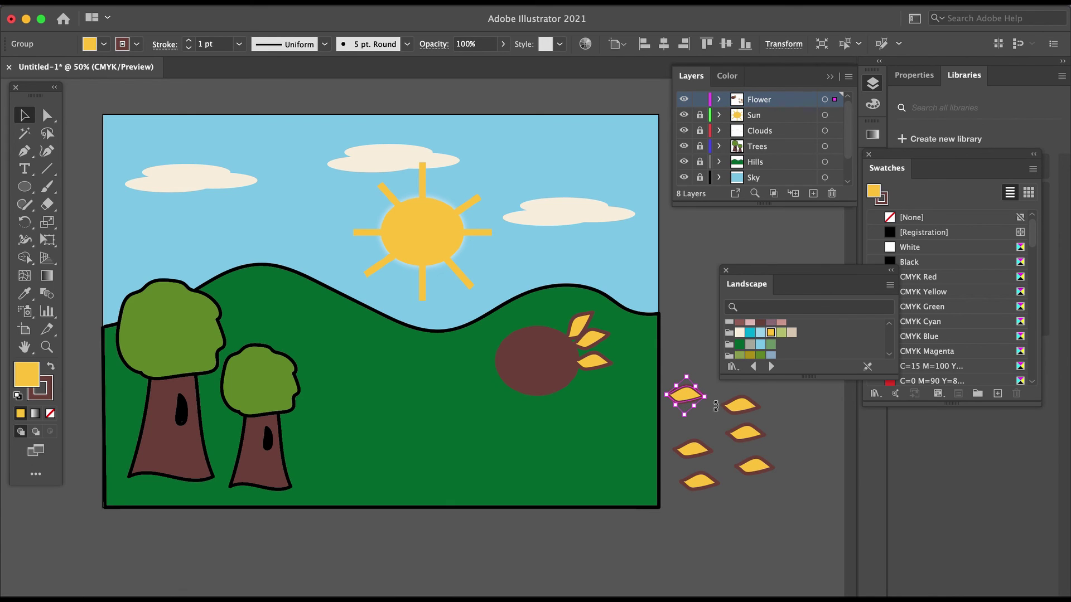
pyautogui.moveTo(700, 406); pyautogui.dragTo(605, 390)
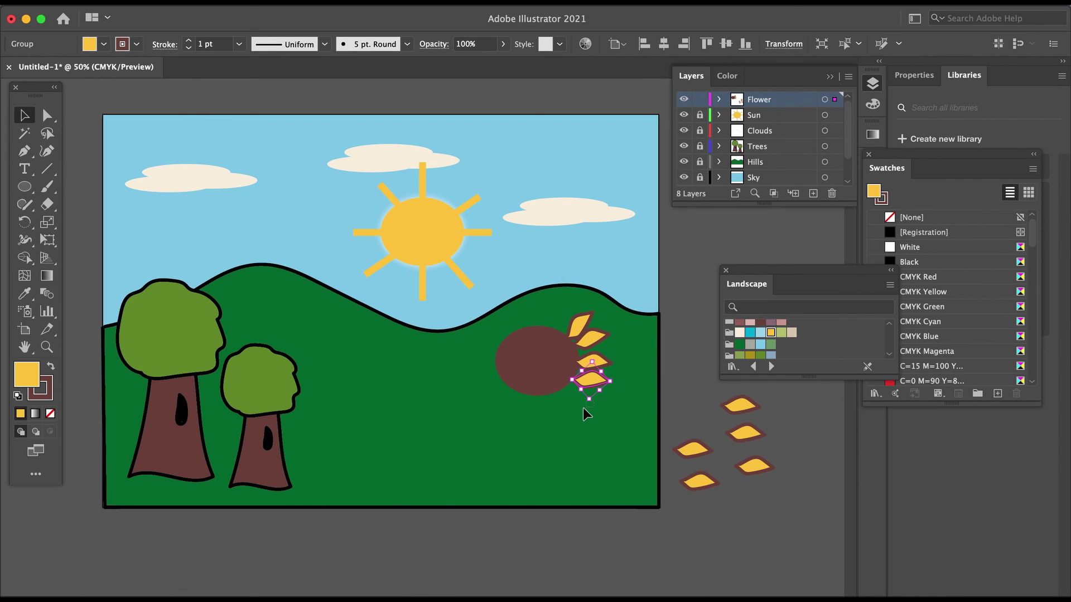
pyautogui.click(587, 404)
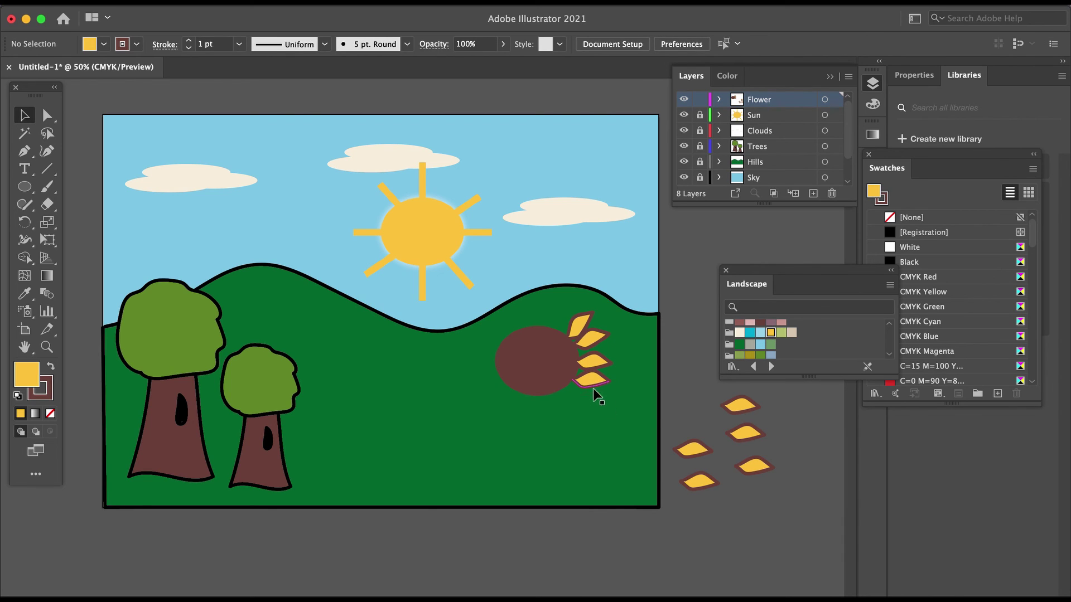
# - Group the paths of two more spare petals and place them one above the other on the flower centre's left edge
pyautogui.moveTo(735, 404); pyautogui.dragTo(477, 340)
pyautogui.hotkey('ctrl', 'z')
pyautogui.click(705, 387)
pyautogui.moveTo(764, 414); pyautogui.dragTo(483, 363)
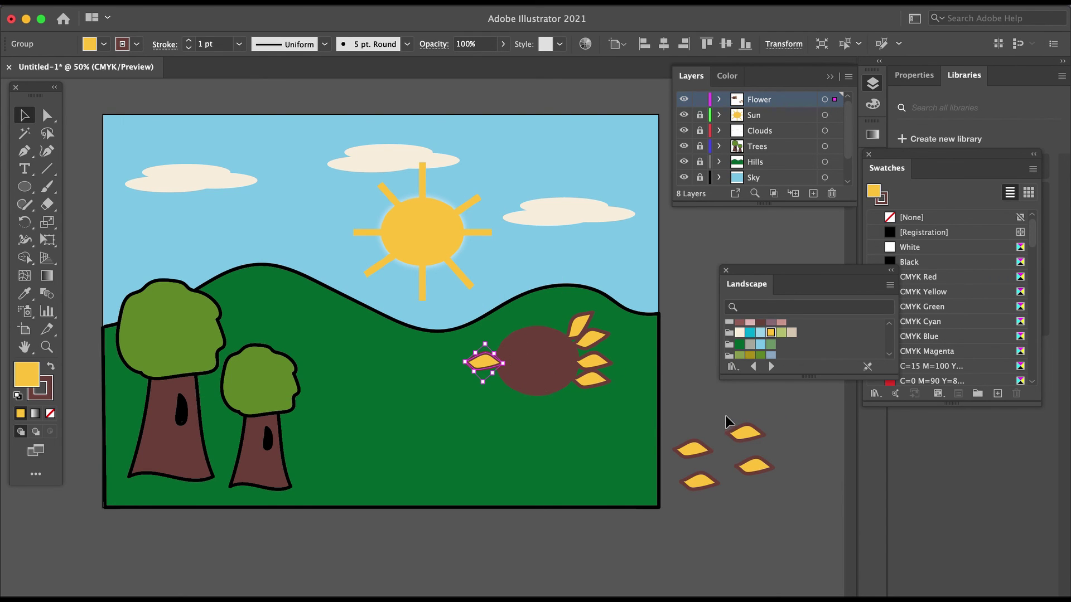
pyautogui.moveTo(762, 452); pyautogui.dragTo(505, 402)
pyautogui.click(758, 419)
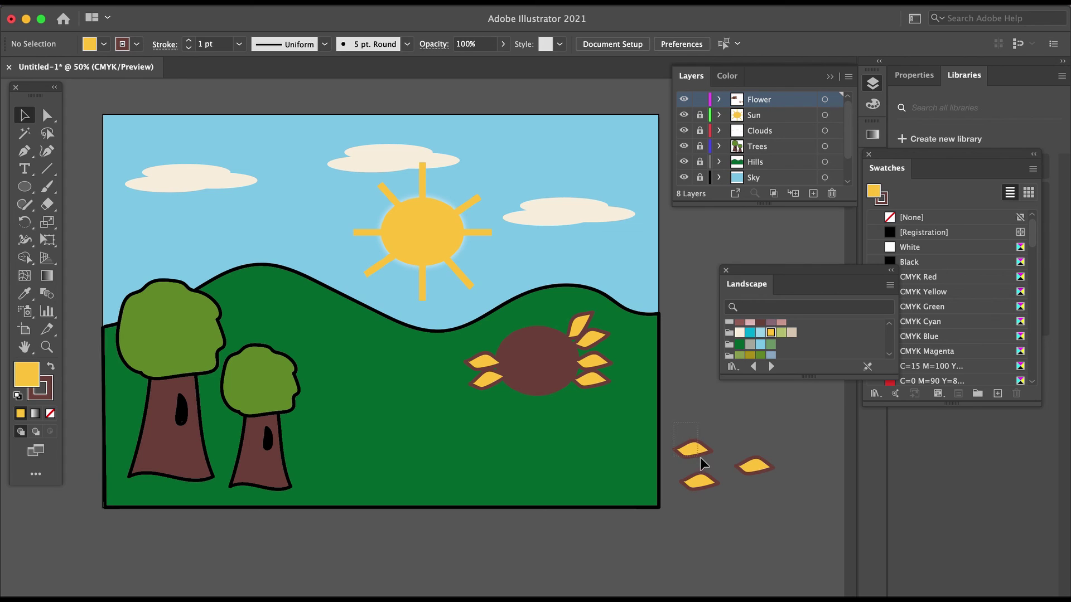
# - Group the paths of each of the three remaining spare petals beside the artboard
pyautogui.click(693, 449)
pyautogui.click(731, 439)
pyautogui.click(759, 471)
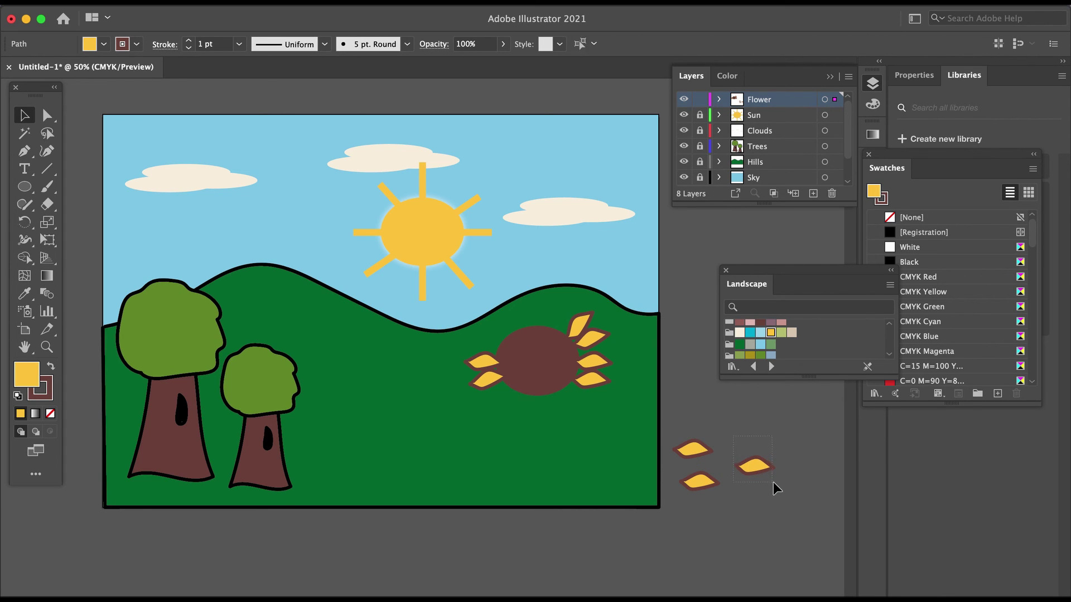
pyautogui.click(714, 507)
pyautogui.click(690, 476)
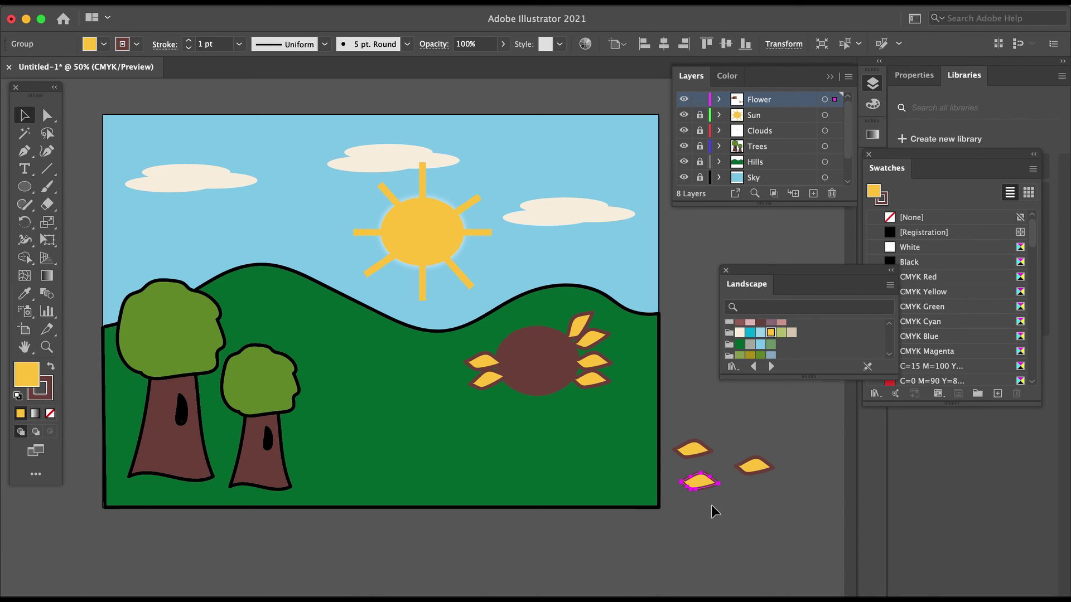
pyautogui.click(714, 497)
pyautogui.click(693, 451)
# - Duplicate a grouped spare petal and arrange rotated copies around the lower left and bottom edge of the flower centre
pyautogui.moveTo(692, 453); pyautogui.dragTo(767, 417)
pyautogui.moveTo(667, 392); pyautogui.dragTo(548, 401)
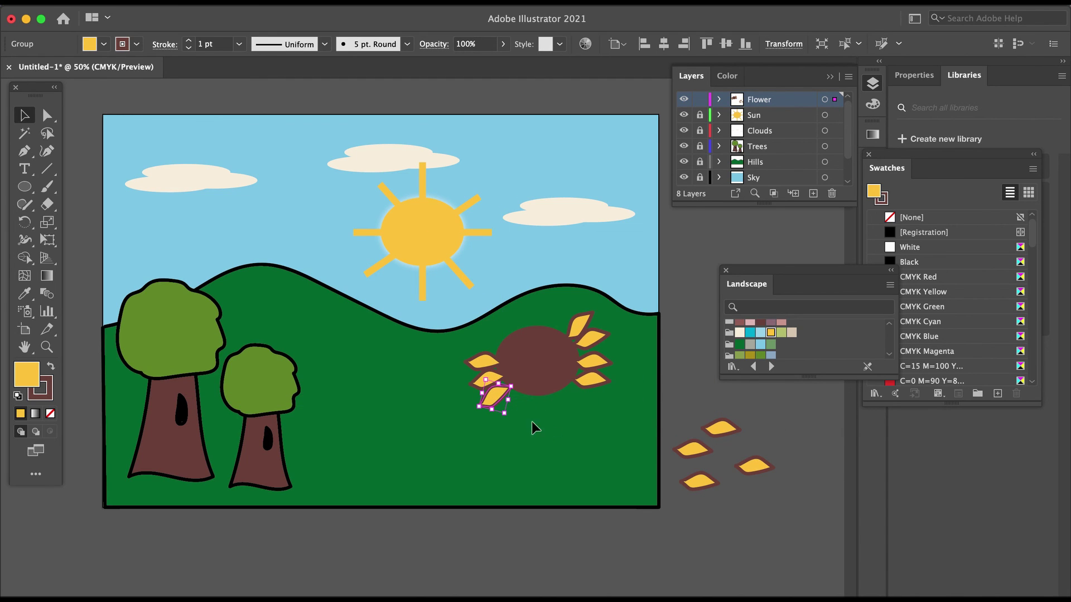
pyautogui.moveTo(723, 434); pyautogui.dragTo(558, 404)
pyautogui.click(687, 409)
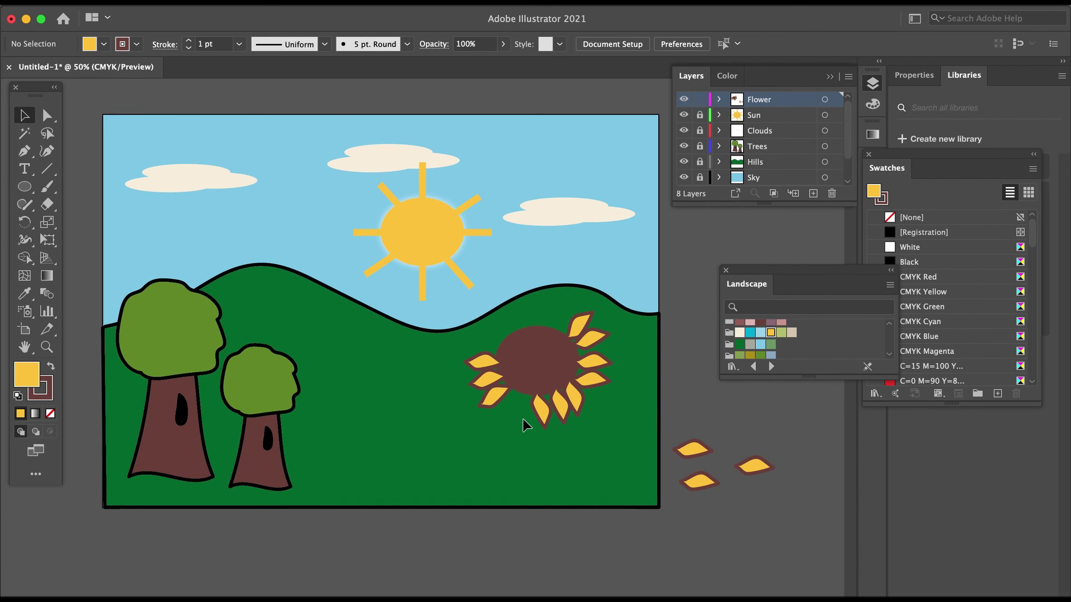
pyautogui.click(544, 420)
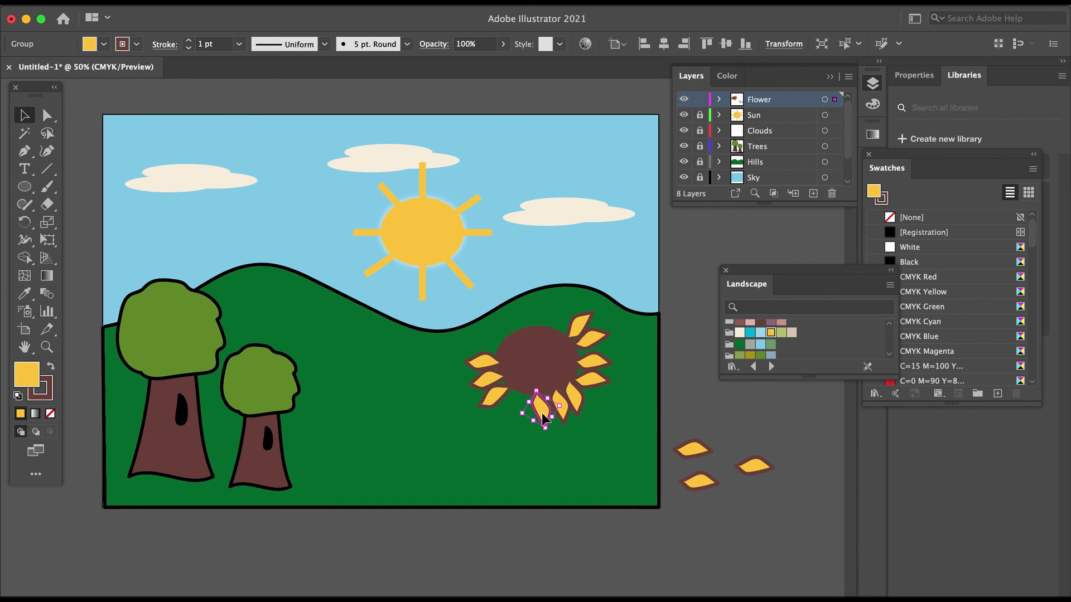
pyautogui.moveTo(544, 419); pyautogui.dragTo(512, 413)
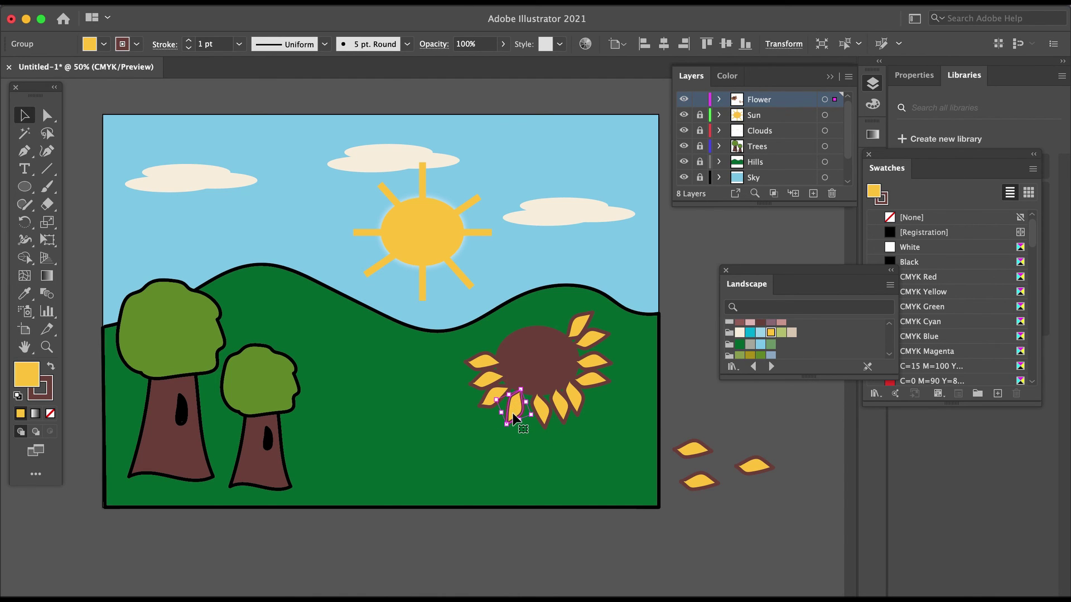
pyautogui.click(685, 389)
# - Place two spare petals on the upper-left edge of the flower centre and rotate the upper one to point outward
pyautogui.moveTo(691, 451); pyautogui.dragTo(487, 348)
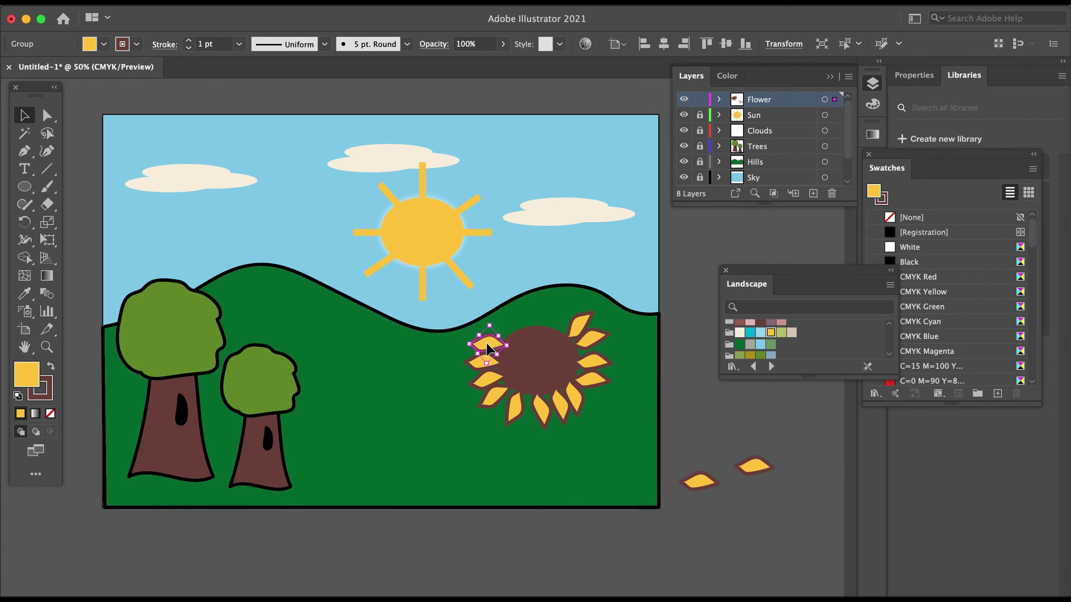
pyautogui.moveTo(754, 466); pyautogui.dragTo(503, 333)
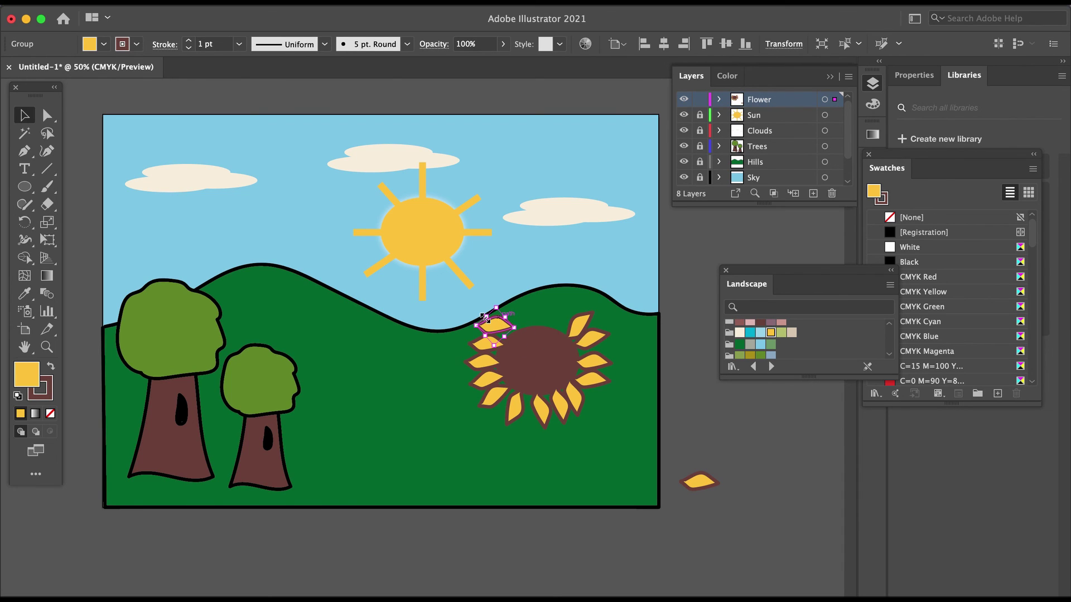
pyautogui.moveTo(478, 325); pyautogui.dragTo(488, 312)
pyautogui.click(689, 446)
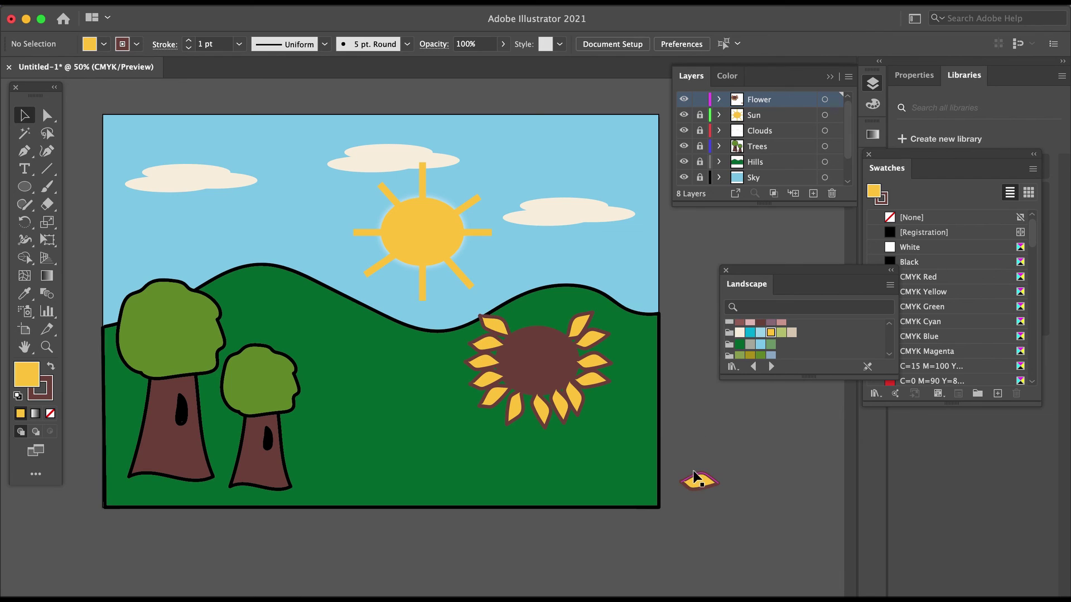
# - Duplicate the last spare petal and fill the top edge of the flower centre with rotated petals, using up the spare
pyautogui.click(696, 479)
pyautogui.moveTo(698, 483); pyautogui.dragTo(729, 455)
pyautogui.moveTo(728, 455); pyautogui.dragTo(516, 325)
pyautogui.moveTo(678, 422); pyautogui.dragTo(531, 314)
pyautogui.moveTo(728, 460); pyautogui.dragTo(554, 316)
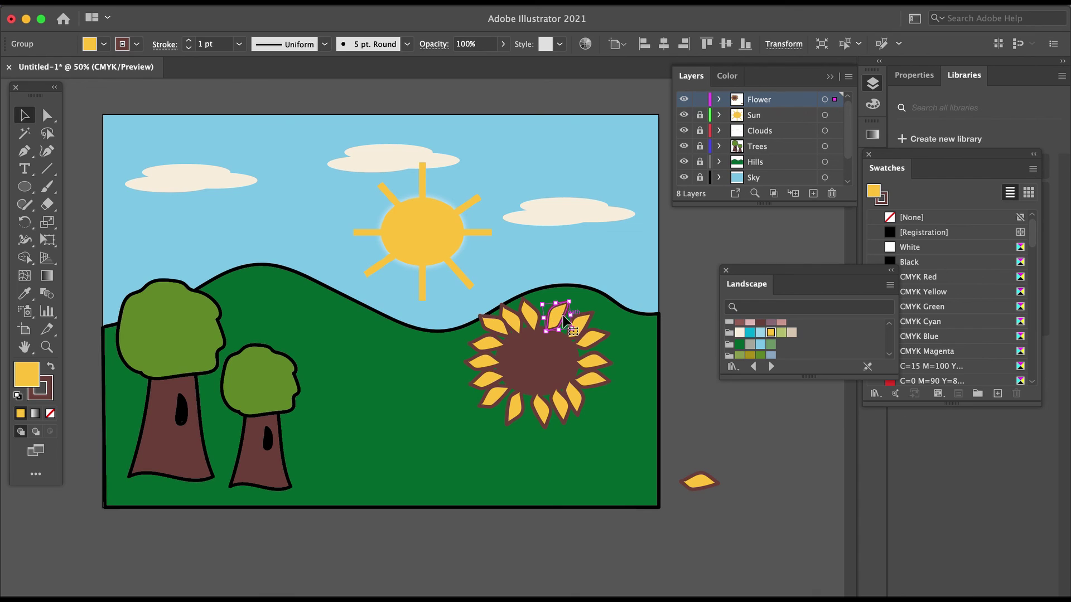
pyautogui.click(701, 483)
pyautogui.moveTo(711, 500); pyautogui.dragTo(560, 321)
pyautogui.click(704, 444)
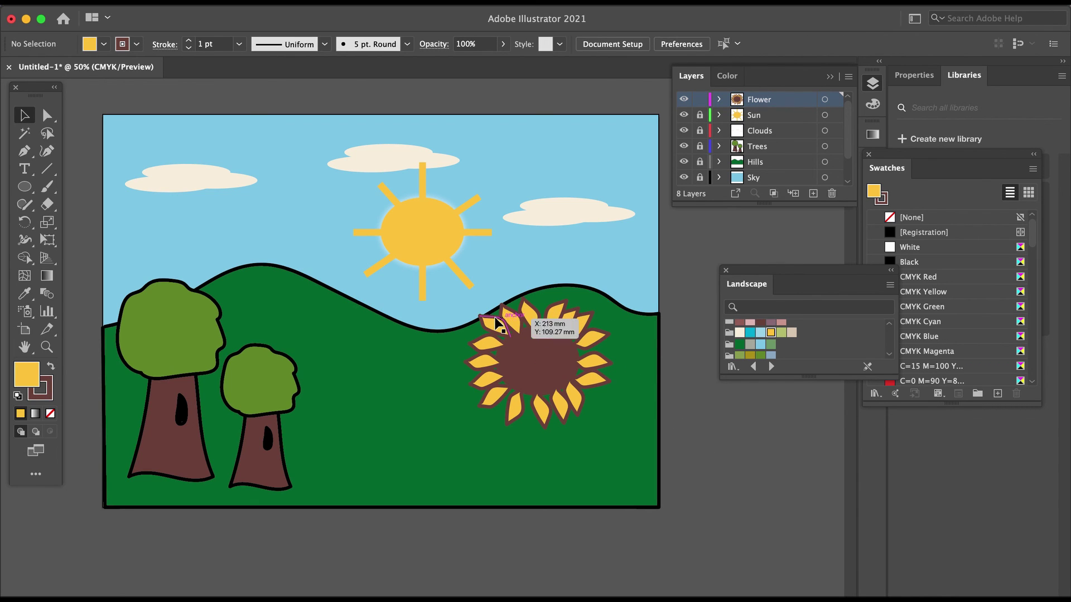
# - Group the flower centre with all petals, move the flower up the right hill, and place a smaller copy beside the small tree
pyautogui.press('super+a')
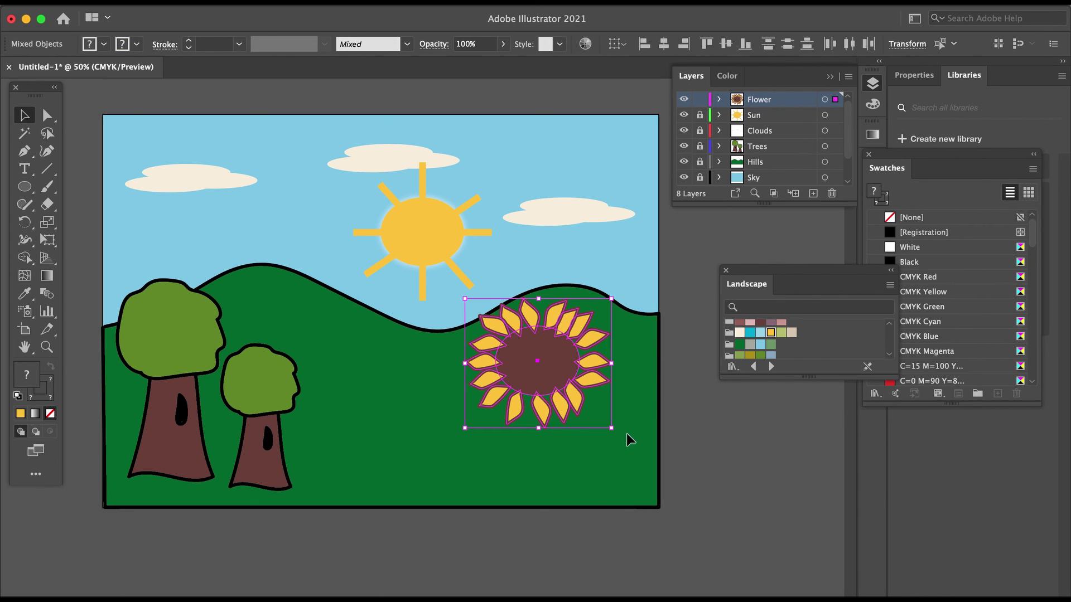
pyautogui.press('super+g')
pyautogui.moveTo(531, 363); pyautogui.dragTo(571, 312)
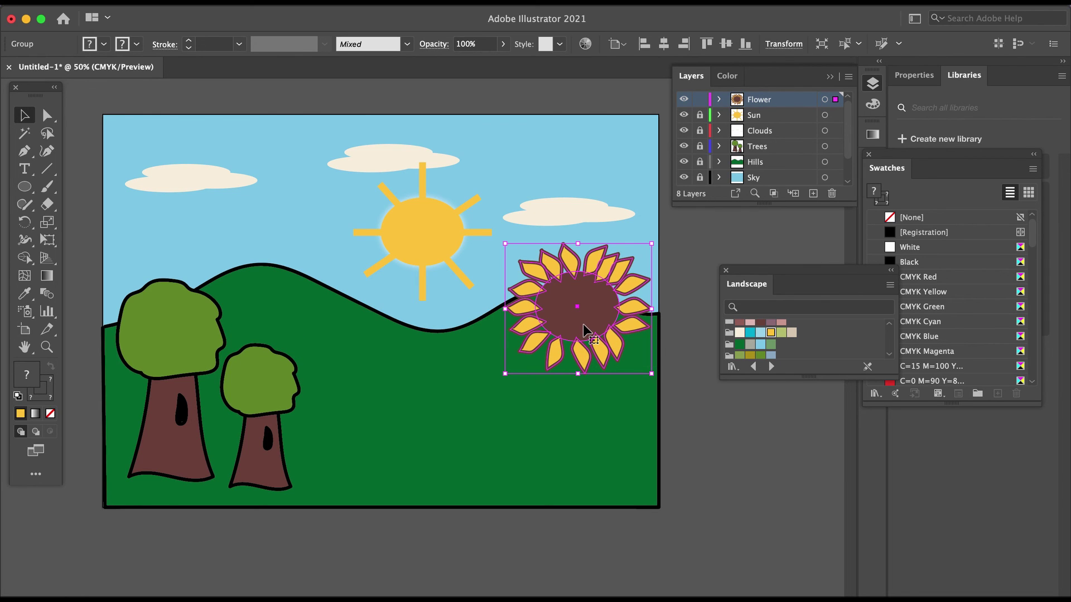
pyautogui.moveTo(583, 324); pyautogui.dragTo(429, 395)
pyautogui.moveTo(496, 311); pyautogui.dragTo(438, 361)
# - Shrink the original flower to match the copy, place it on the right hill, and move the copy closer to its lower left
pyautogui.click(584, 306)
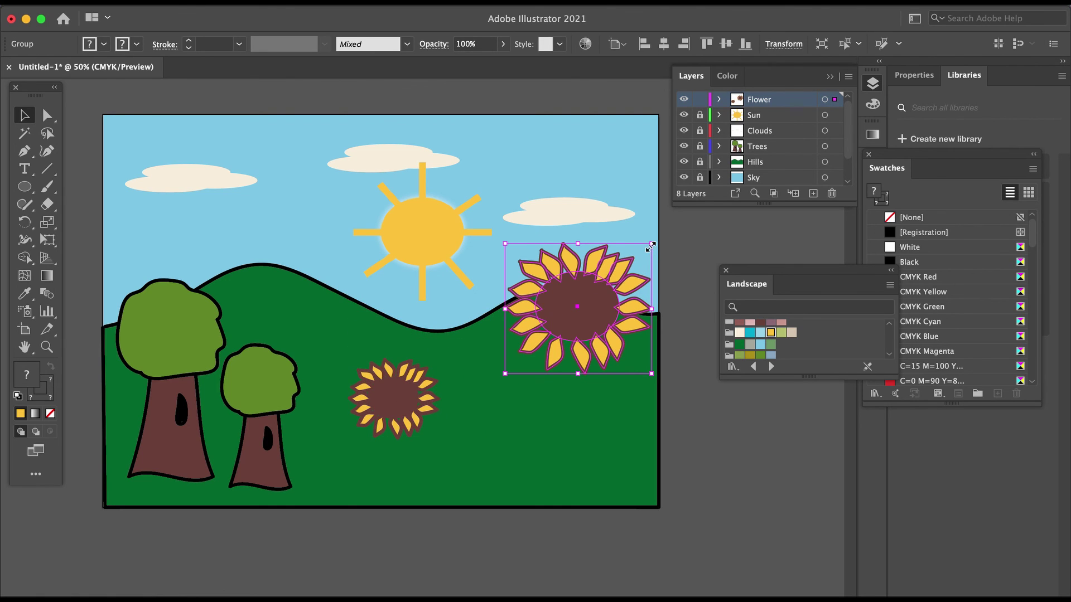
pyautogui.moveTo(651, 246); pyautogui.dragTo(599, 293)
pyautogui.moveTo(553, 332); pyautogui.dragTo(585, 368)
pyautogui.click(429, 399)
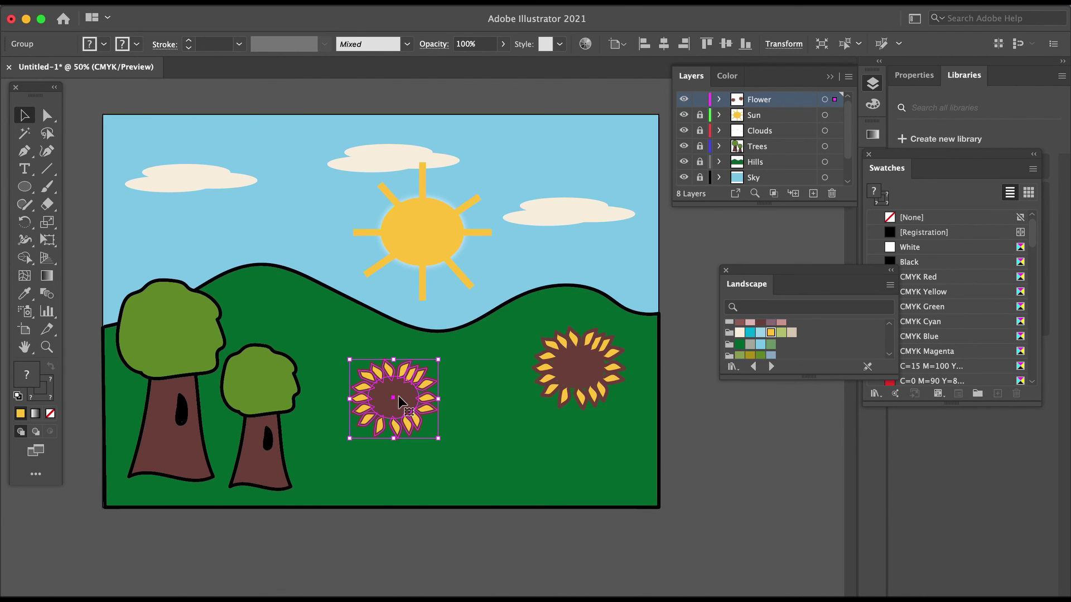
pyautogui.moveTo(399, 396); pyautogui.dragTo(466, 403)
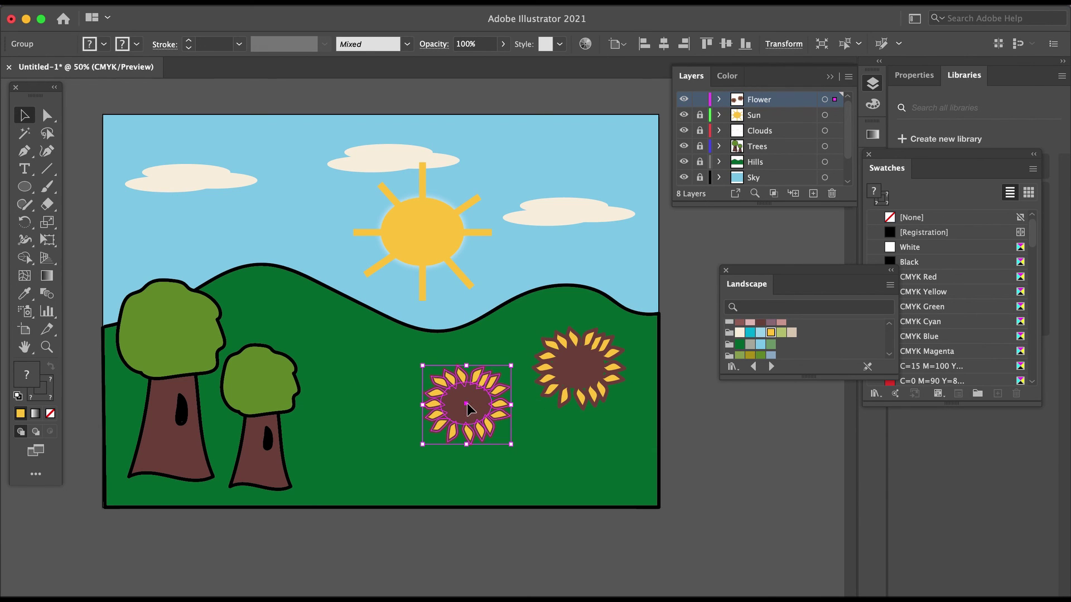
pyautogui.click(561, 453)
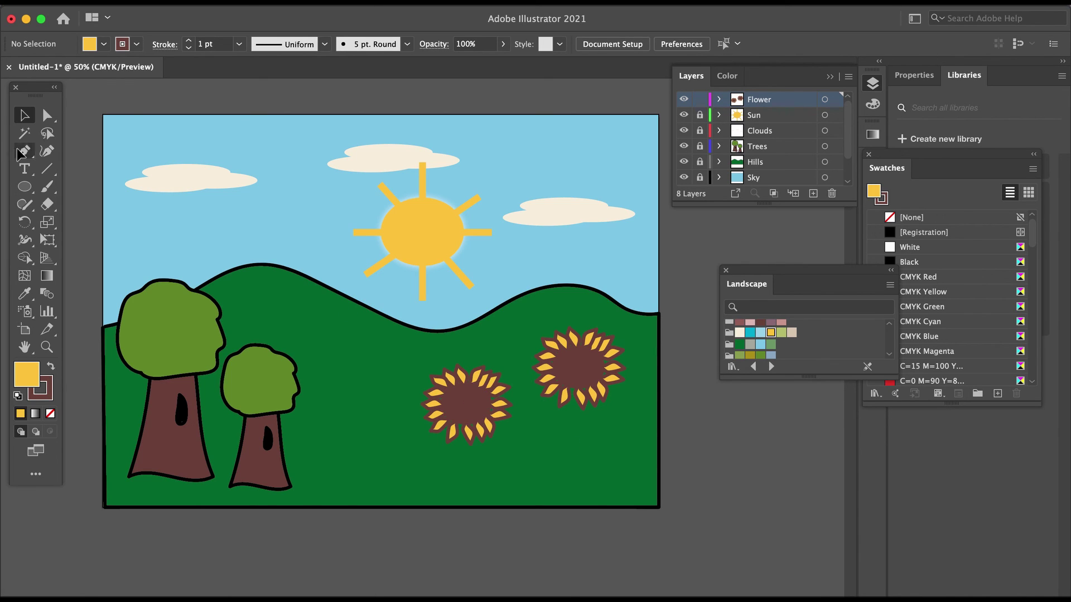
# - Set the fill to none and paint a curved brown stem from each flower down towards the bottom of the hill
pyautogui.click(47, 186)
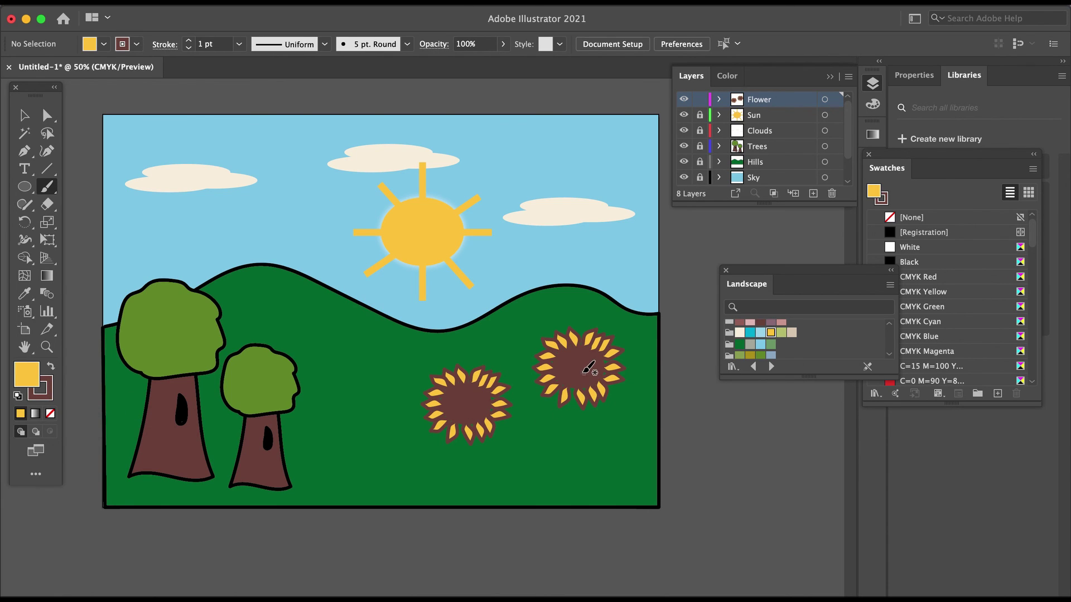
pyautogui.moveTo(580, 375); pyautogui.dragTo(592, 492)
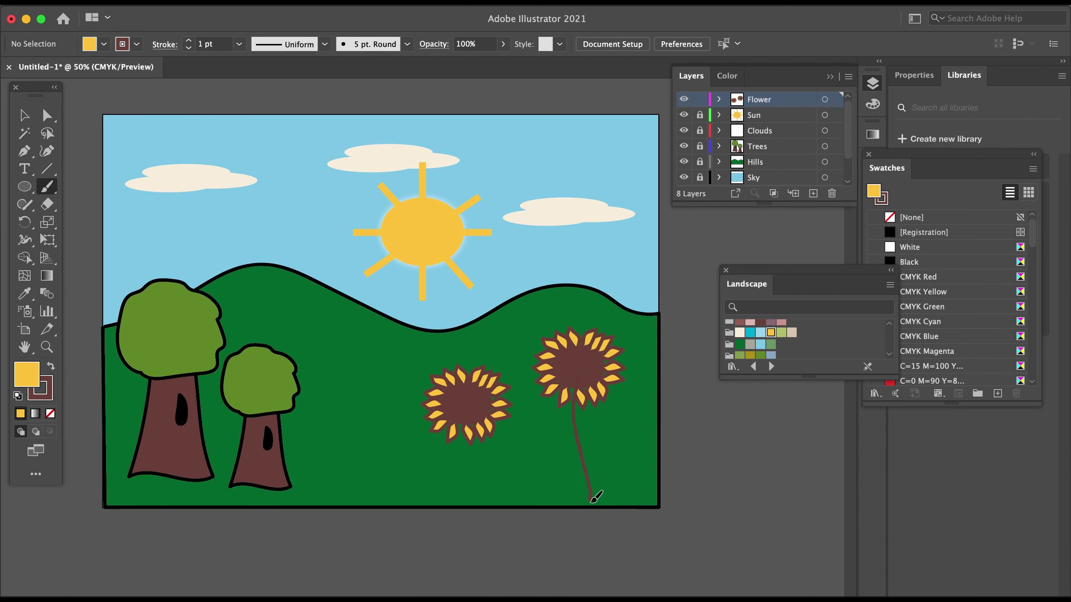
pyautogui.press('/')
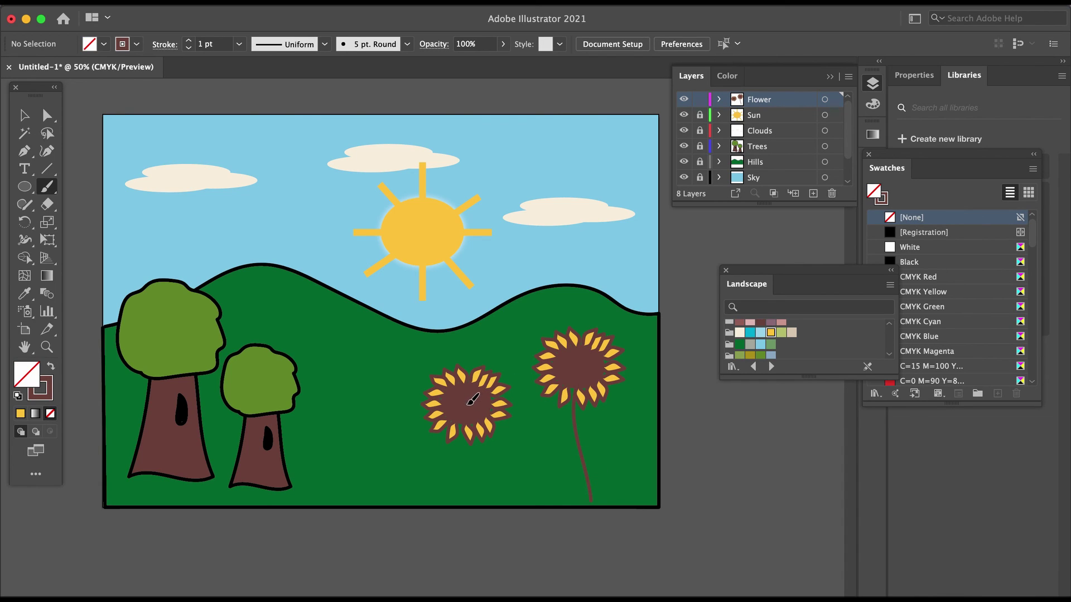
pyautogui.moveTo(468, 404); pyautogui.dragTo(470, 495)
pyautogui.click(25, 115)
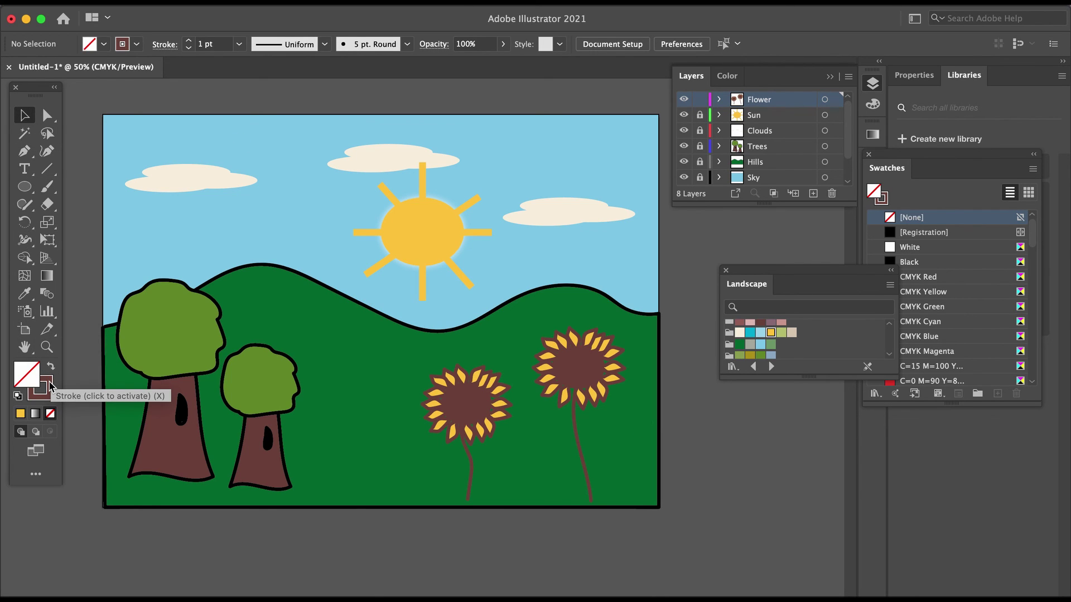
# - Recolour the strokes of both flower stems with the light green Landscape swatch
pyautogui.click(49, 384)
pyautogui.click(771, 345)
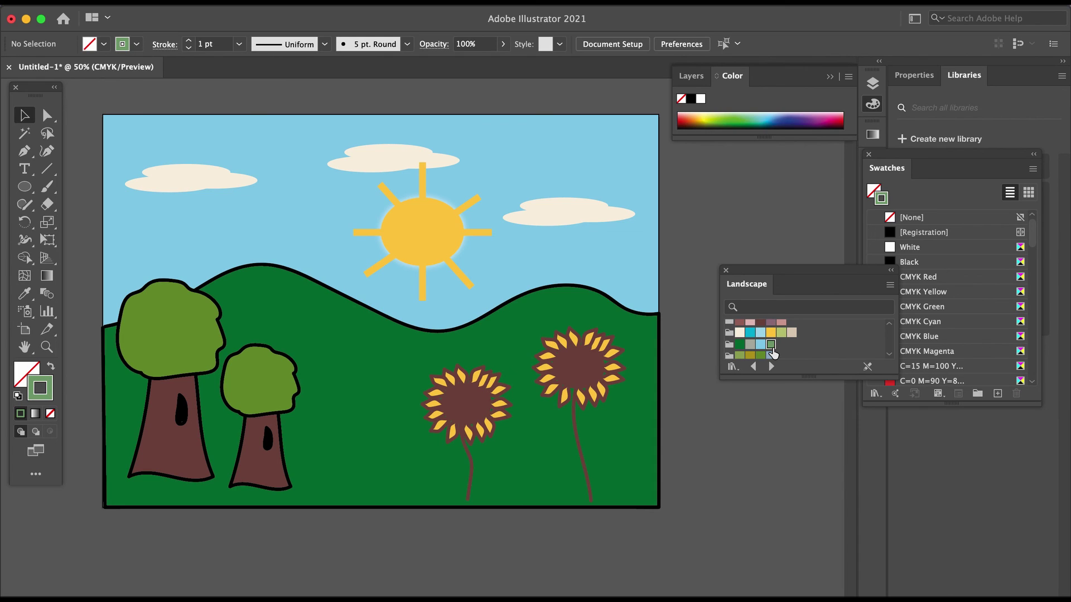
pyautogui.click(577, 430)
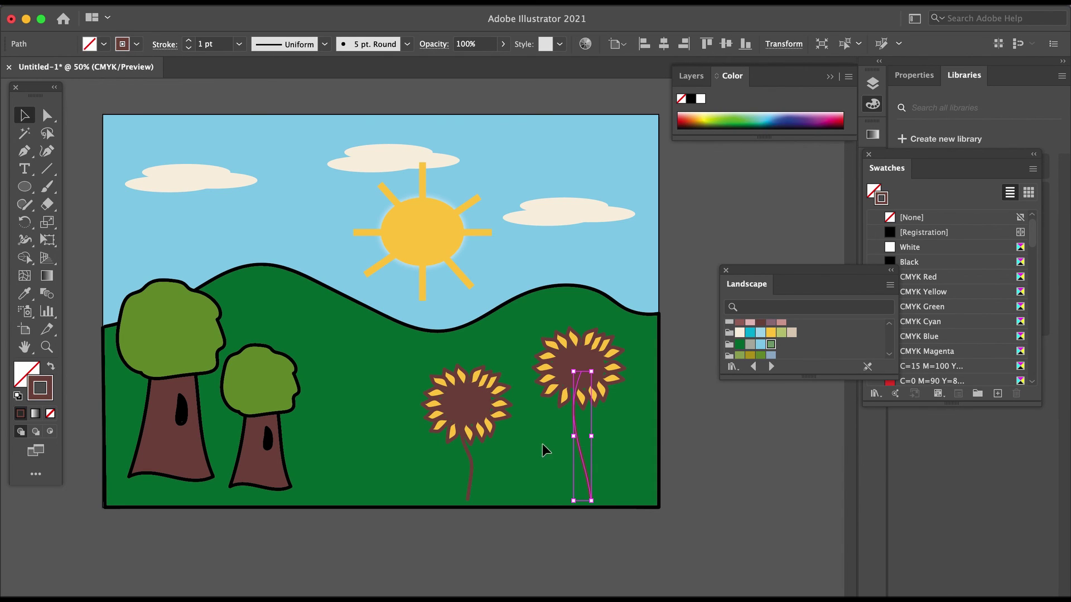
pyautogui.keyDown('shift'); pyautogui.click(471, 467); pyautogui.keyUp('shift')
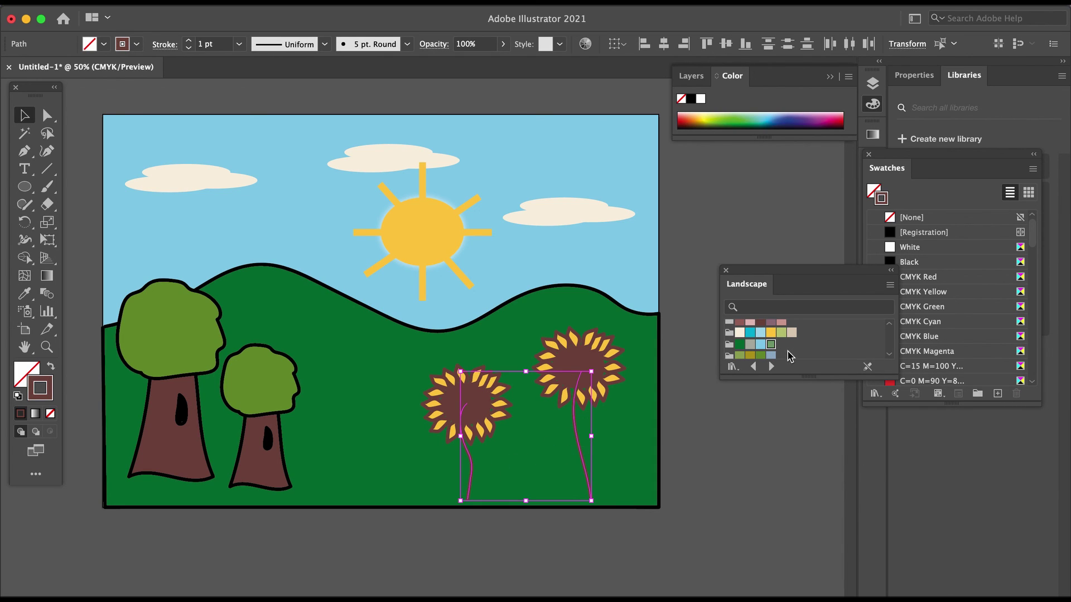
pyautogui.click(772, 346)
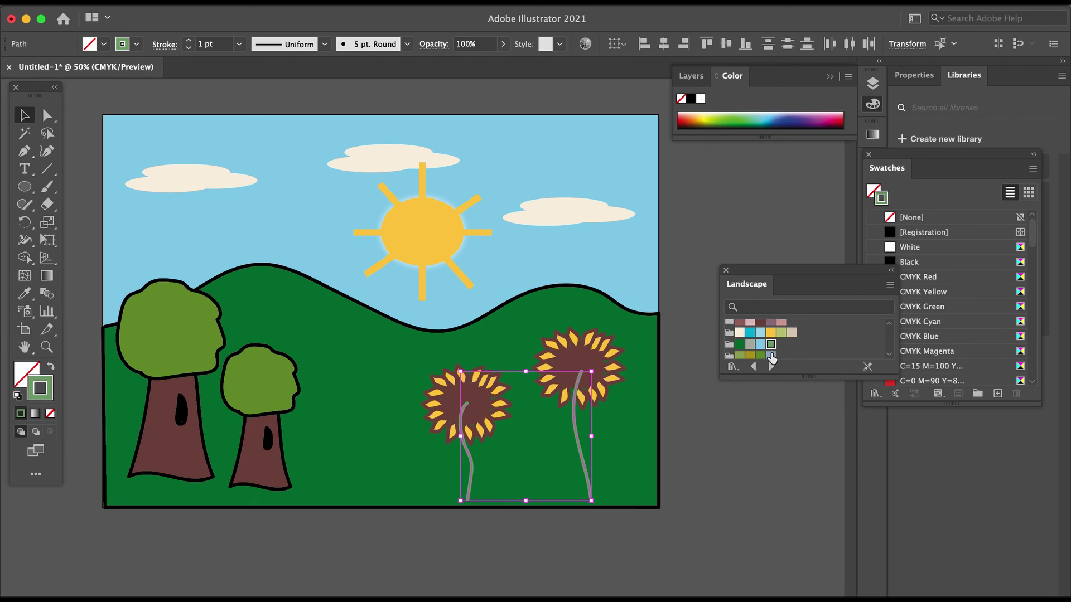
# - Bring both selected flower stems to the front of the stacking order and deselect them
pyautogui.rightClick(592, 368)
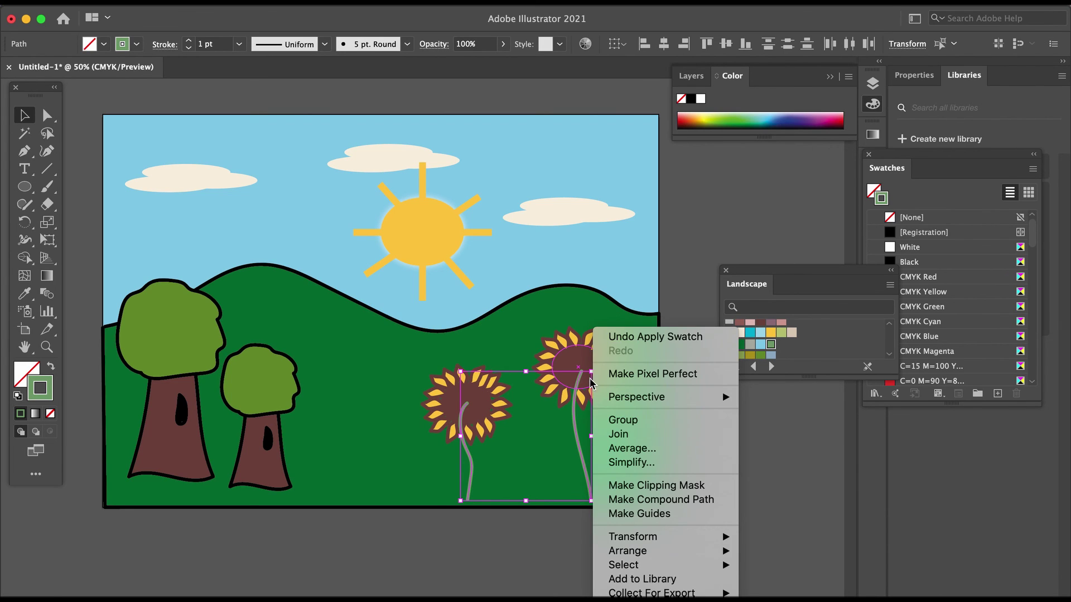
pyautogui.click(824, 544)
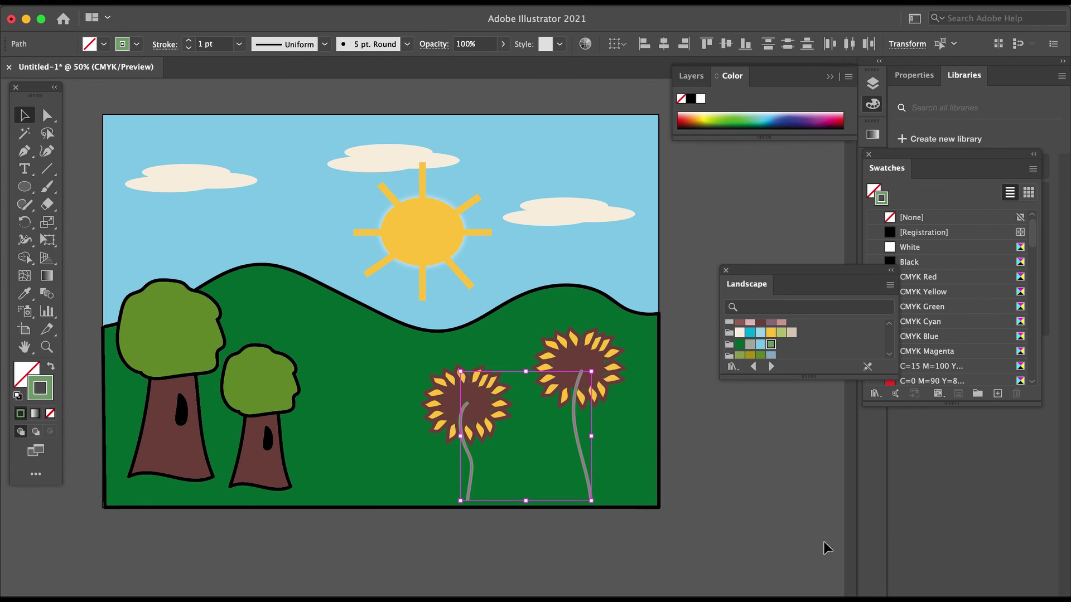
pyautogui.click(657, 400)
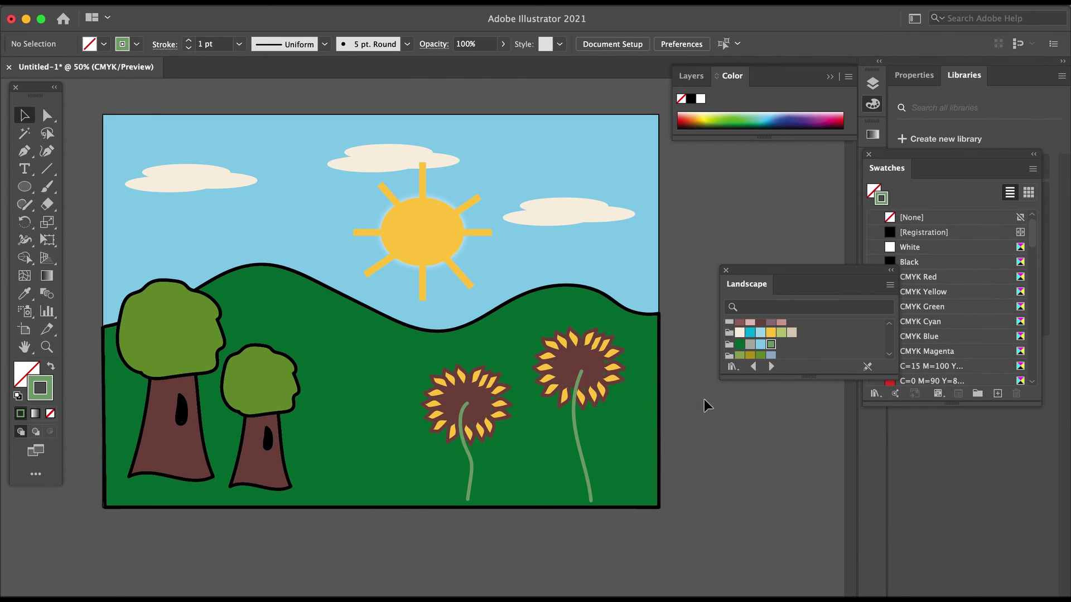
# - Move each sunflower head up the stacking order so it sits in front of its own stem
pyautogui.click(588, 361)
pyautogui.rightClick(589, 360)
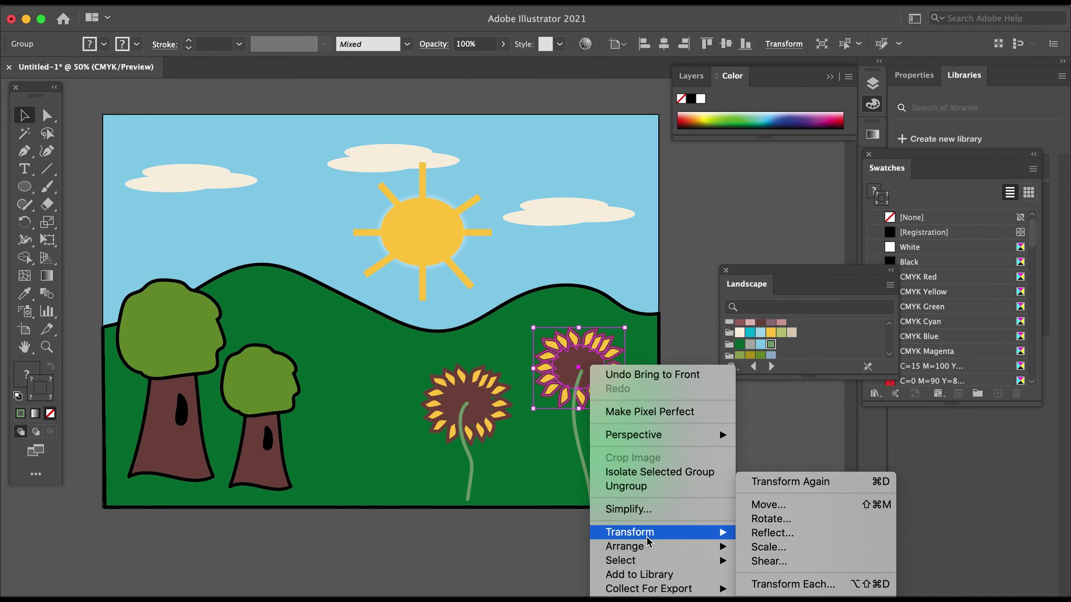
pyautogui.moveTo(613, 547)
pyautogui.click(750, 544)
pyautogui.click(725, 457)
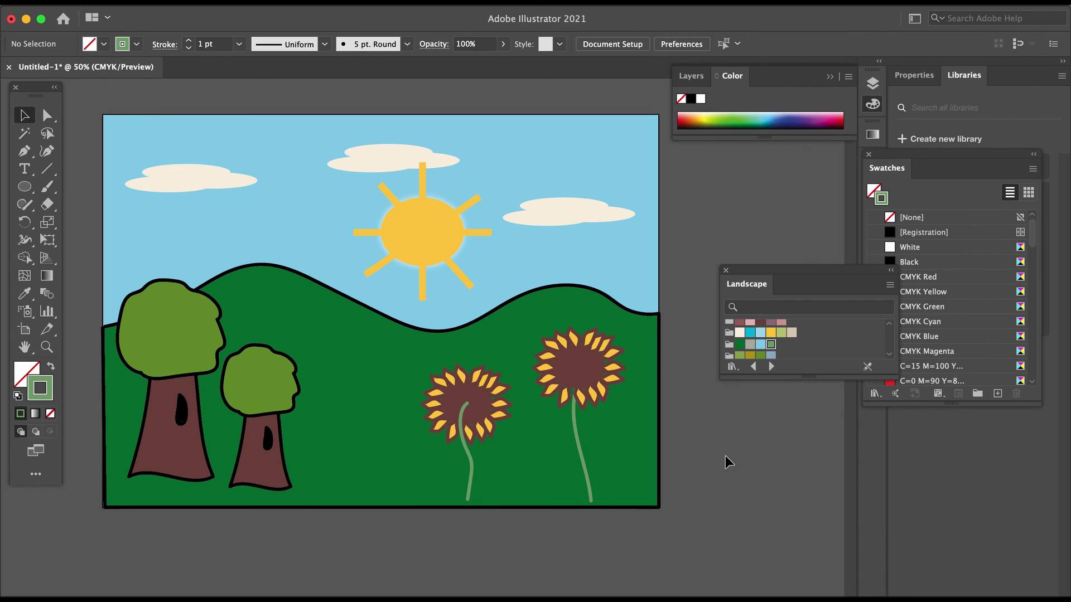
pyautogui.click(484, 402)
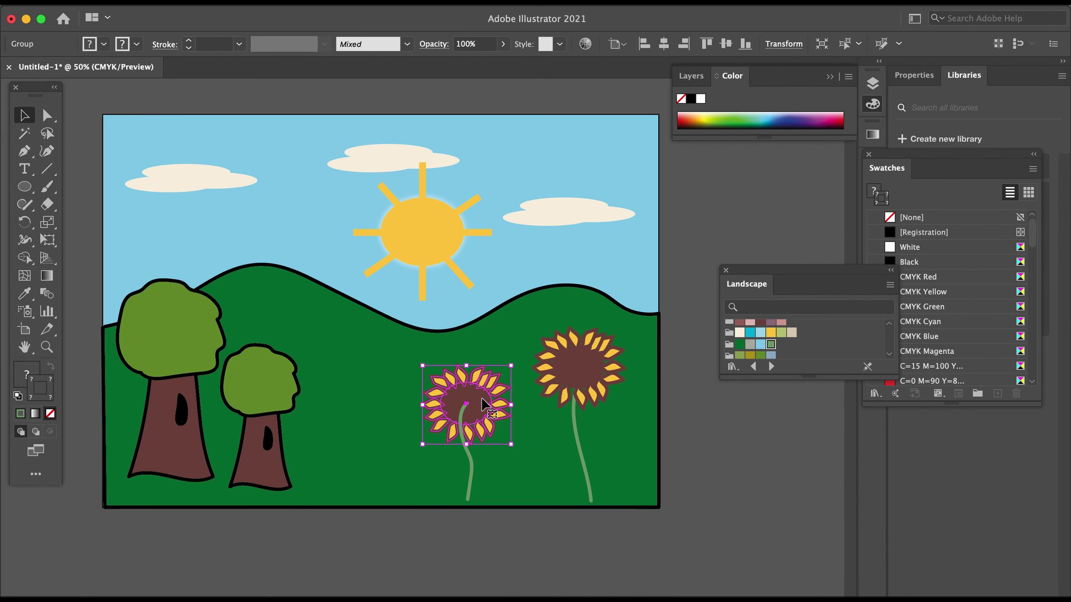
pyautogui.rightClick(483, 400)
pyautogui.moveTo(594, 552)
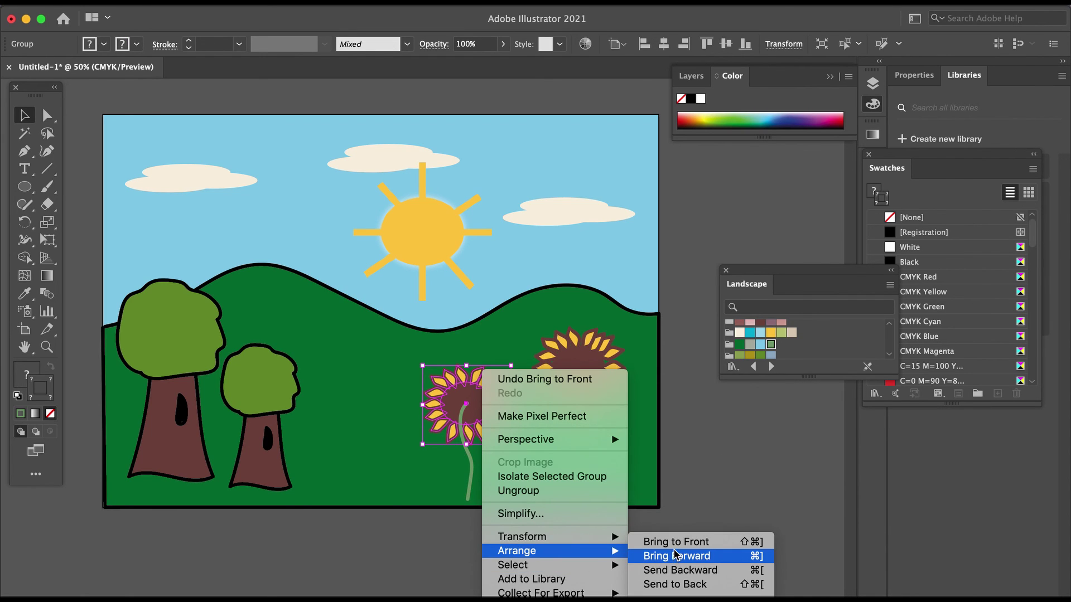
pyautogui.click(675, 556)
pyautogui.click(724, 461)
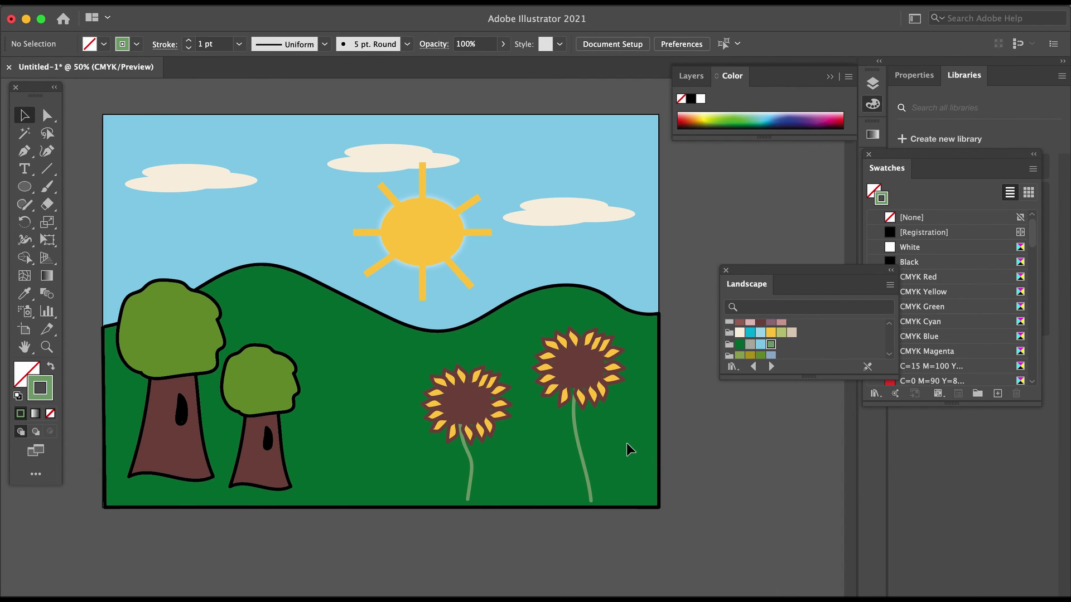
# - Draw a closed leaf about 25 by 15 mm with the Pen tool beside the artboard and swap its stroke colour into the fill
pyautogui.click(24, 151)
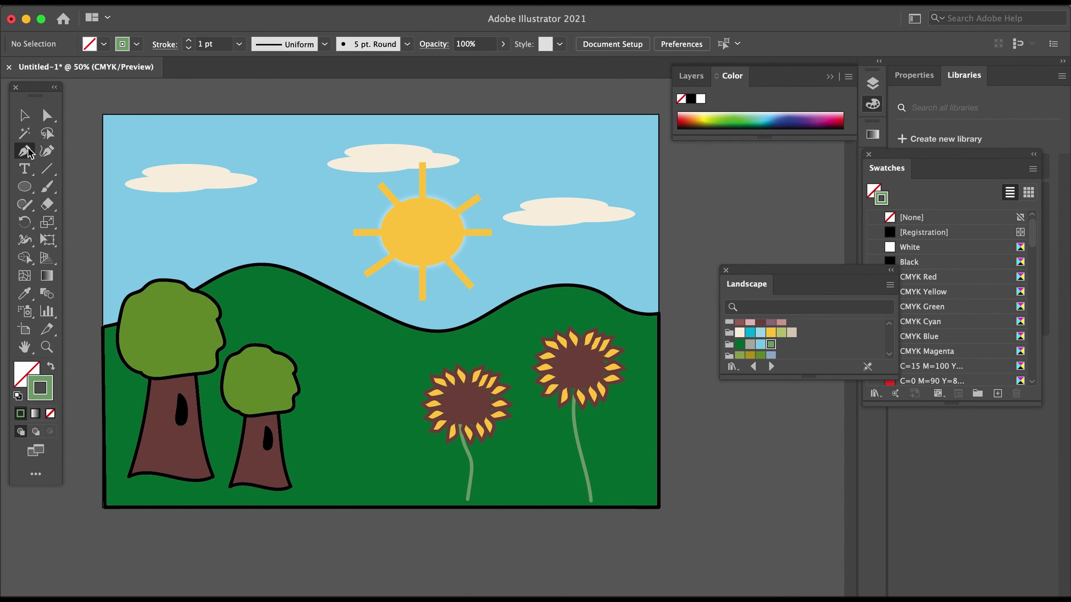
pyautogui.click(704, 457)
pyautogui.moveTo(751, 435); pyautogui.dragTo(780, 447)
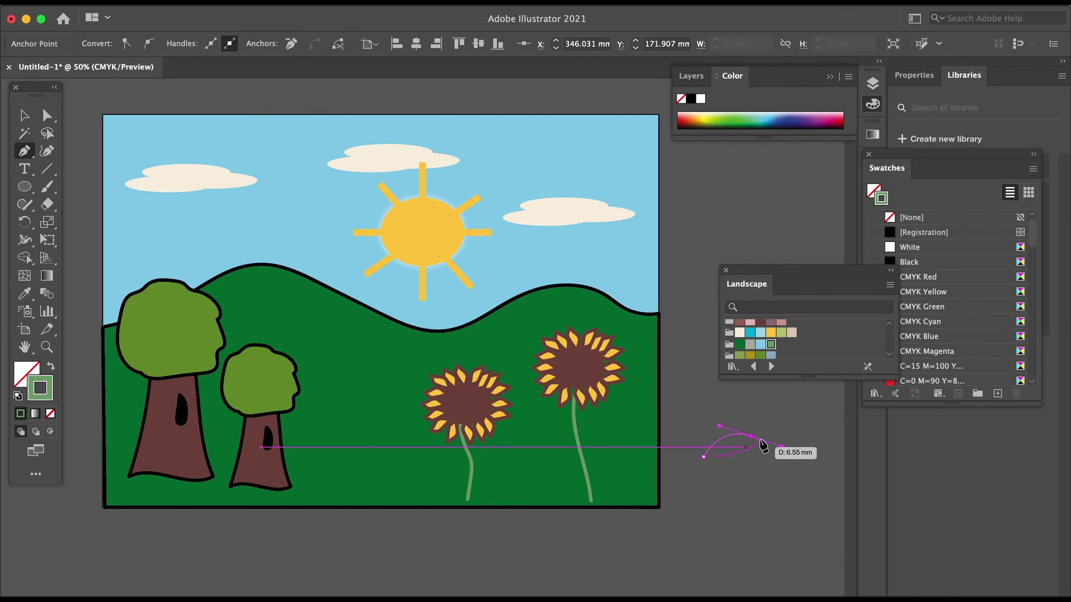
pyautogui.moveTo(704, 457); pyautogui.dragTo(682, 440)
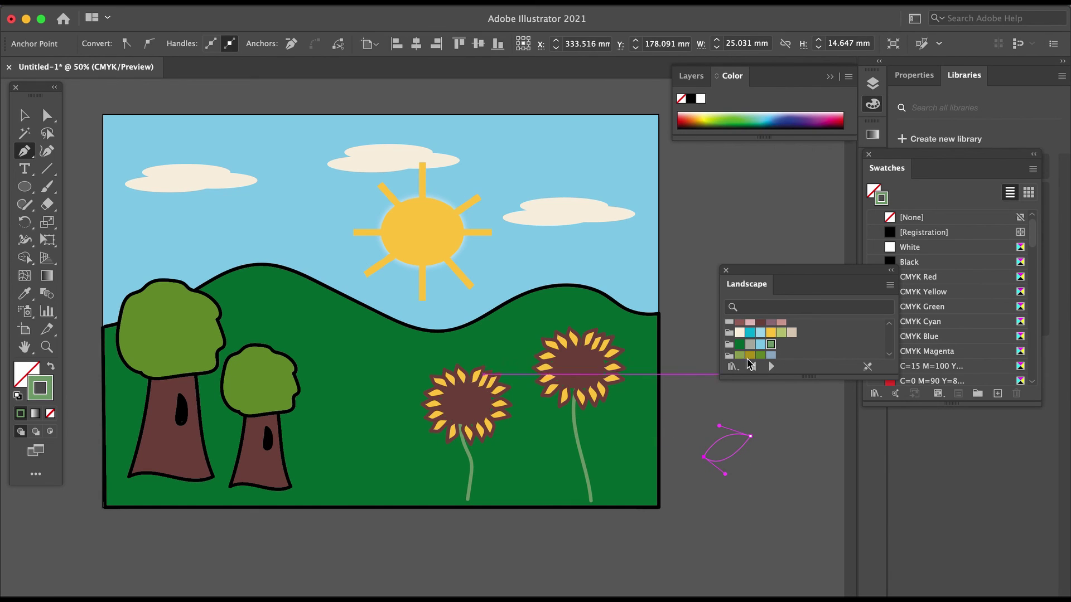
pyautogui.click(51, 367)
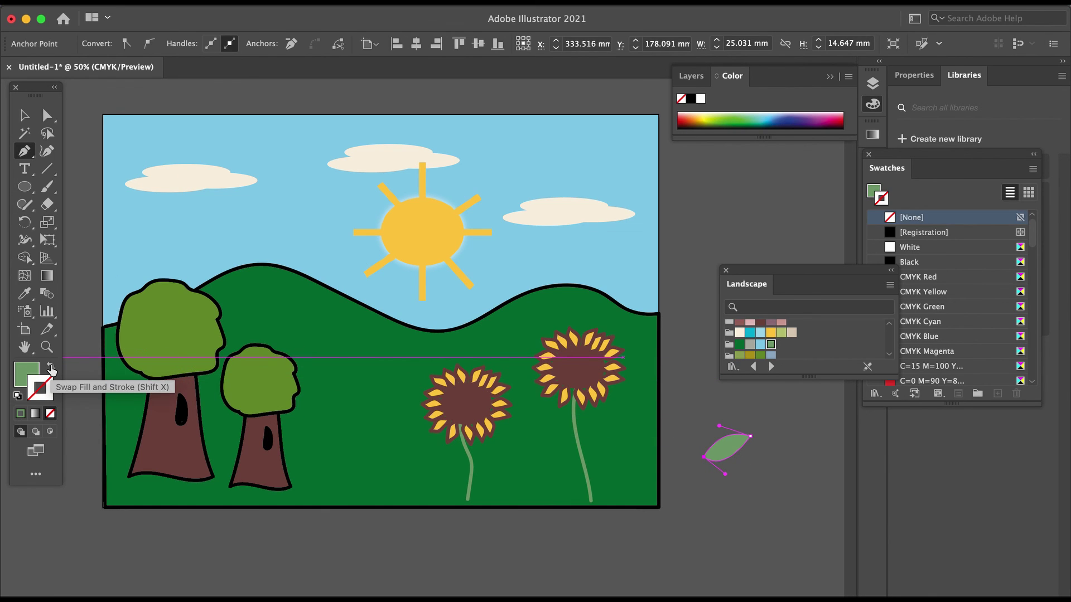
# - Place the leaf on the right side of the right flower's stem, with a smaller mirrored leaf on the opposite side
pyautogui.click(24, 116)
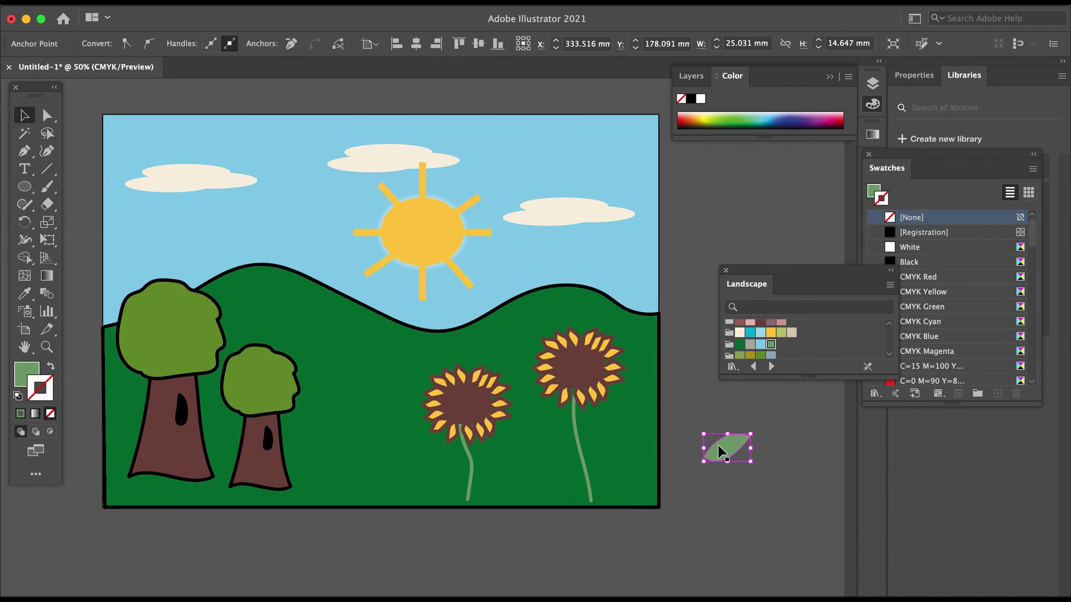
pyautogui.moveTo(723, 445); pyautogui.dragTo(568, 450)
pyautogui.click(735, 455)
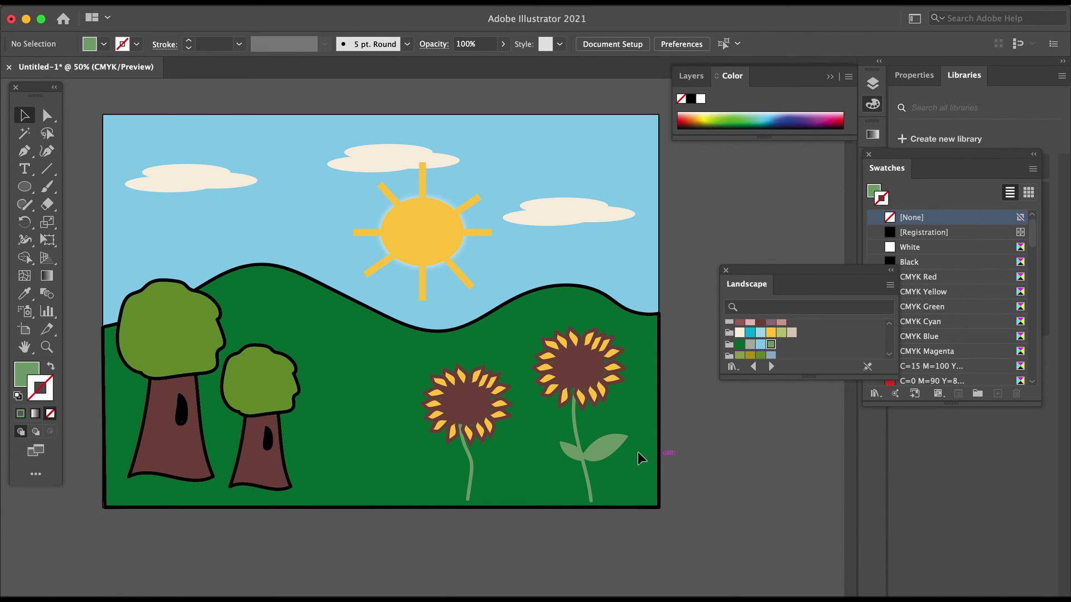
# - Copy both leaves from the right flower and place the copies, scaled down, on the left flower's stem
pyautogui.click(600, 444)
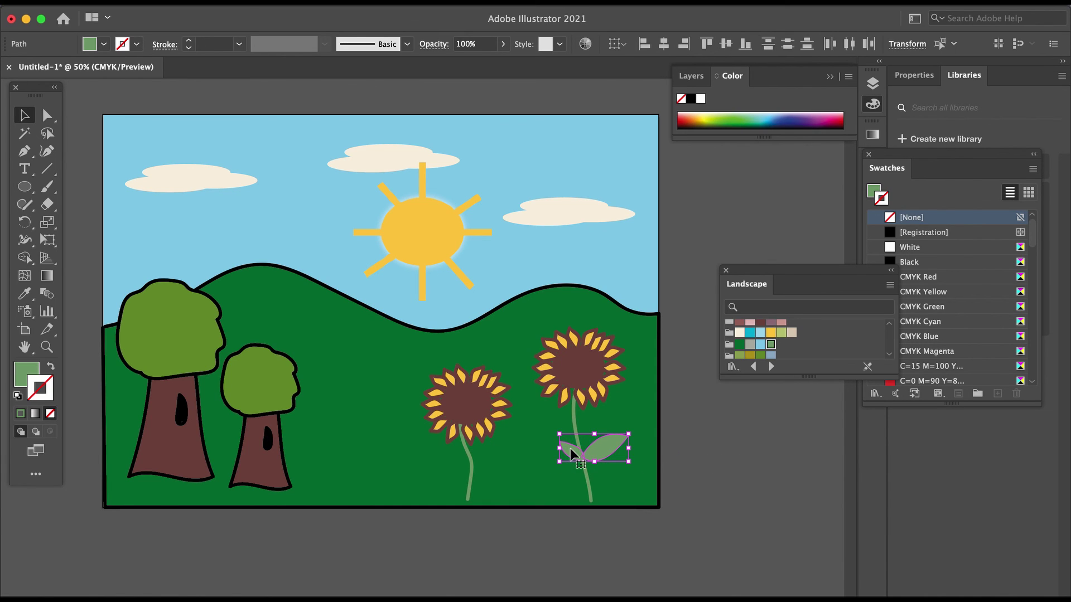
pyautogui.hotkey('shift', 'm')
pyautogui.hotkey('ctrl', 'c')
pyautogui.hotkey('ctrl', 'v')
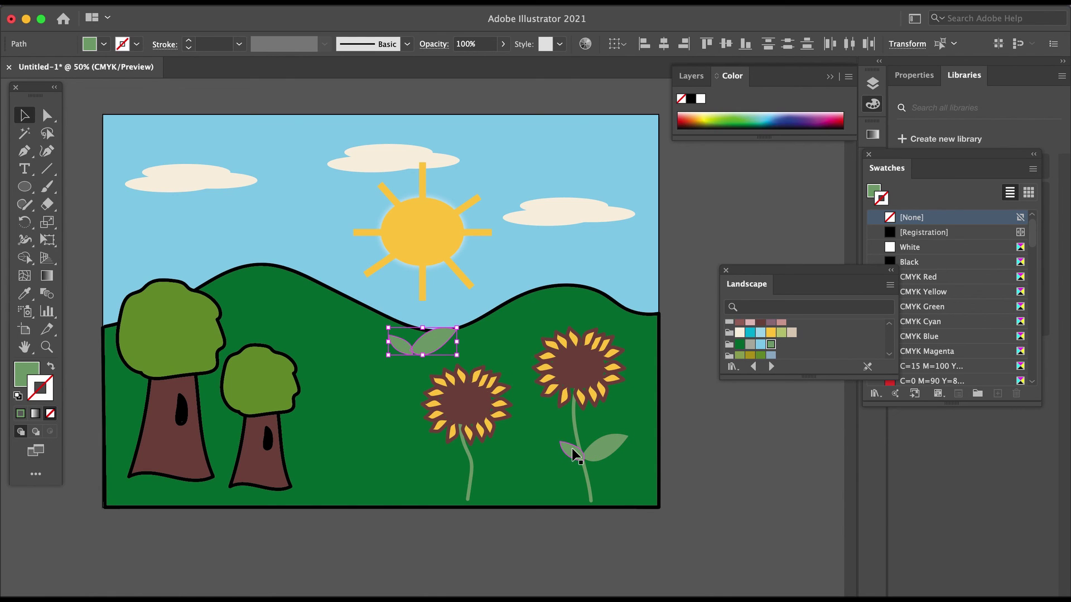
pyautogui.moveTo(427, 348); pyautogui.dragTo(487, 457)
pyautogui.click(740, 491)
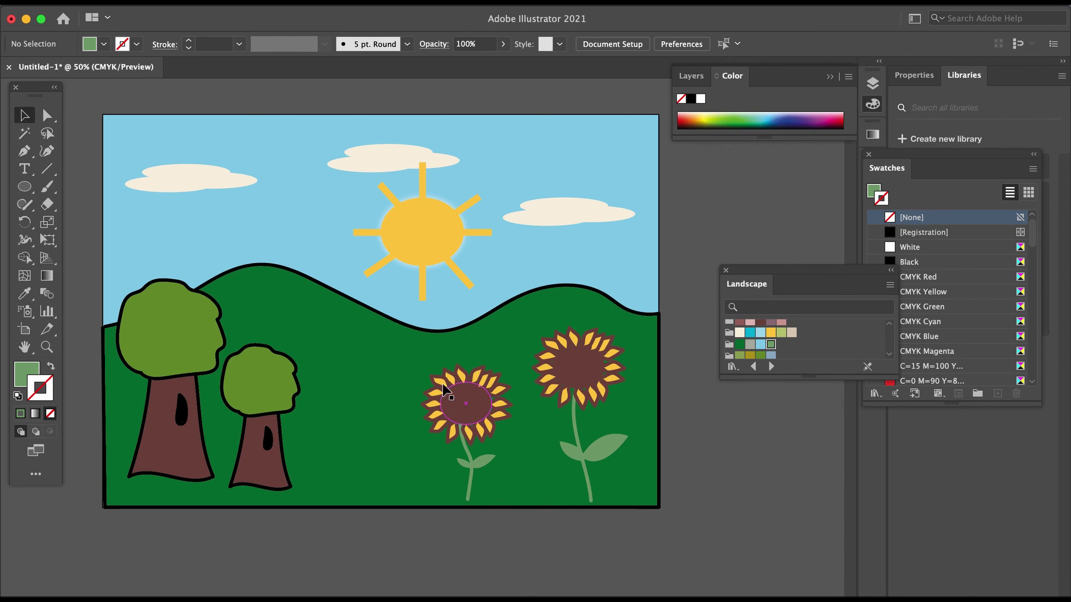
# - Group each sunflower head with its own stem and leaves, making one group per flower
pyautogui.moveTo(506, 489); pyautogui.dragTo(506, 487)
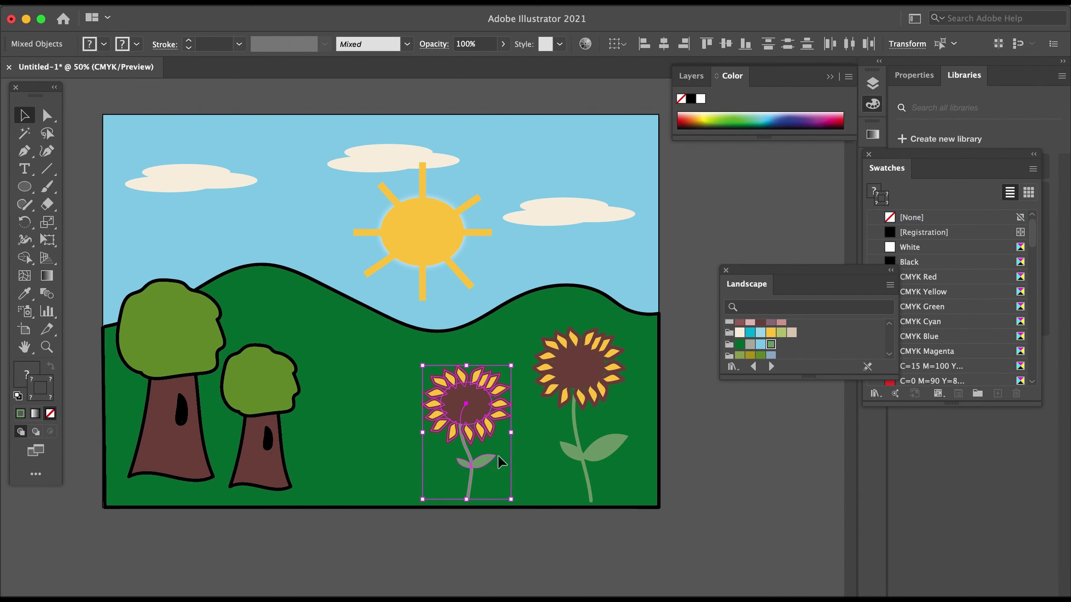
pyautogui.rightClick(476, 400)
pyautogui.click(530, 498)
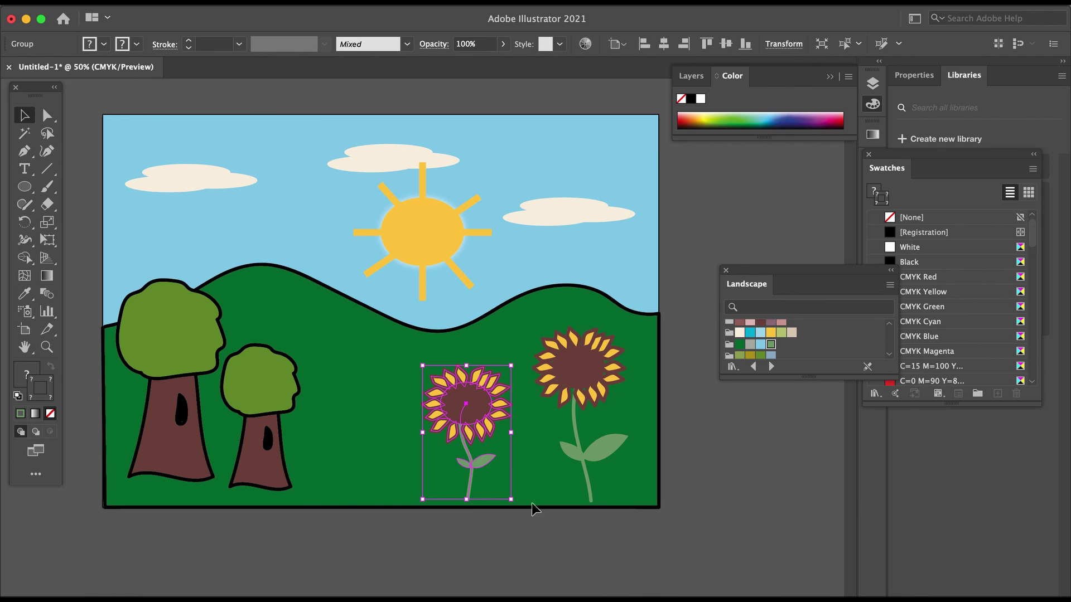
pyautogui.click(536, 325)
pyautogui.moveTo(624, 492); pyautogui.dragTo(623, 492)
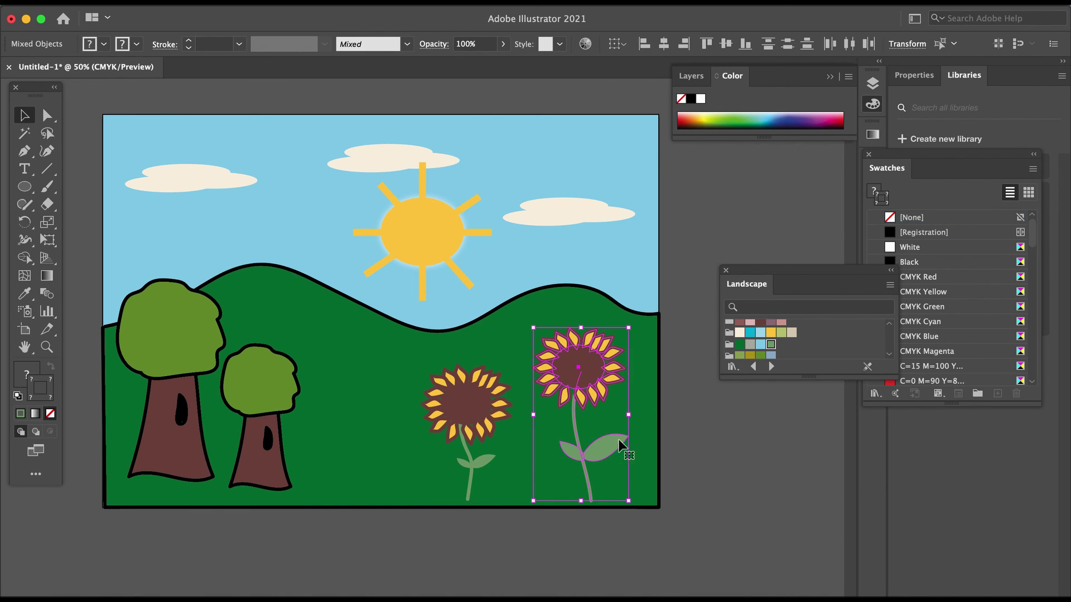
pyautogui.rightClick(581, 367)
pyautogui.click(612, 487)
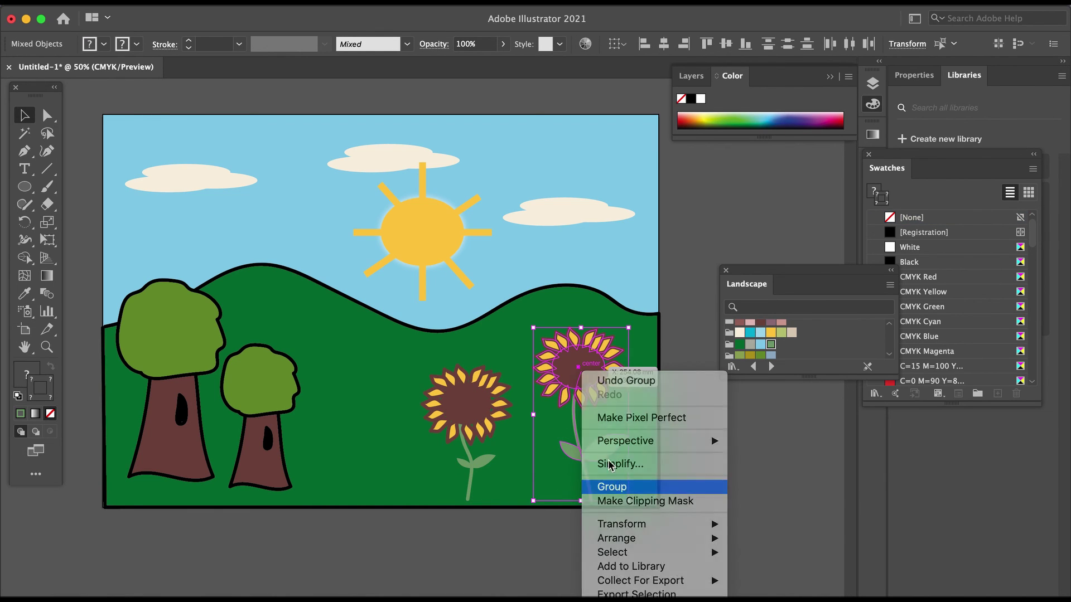
# - Move both grouped sunflowers together to the left, right beside the small tree
pyautogui.keyDown('shift'); pyautogui.click(481, 403); pyautogui.keyUp('shift')
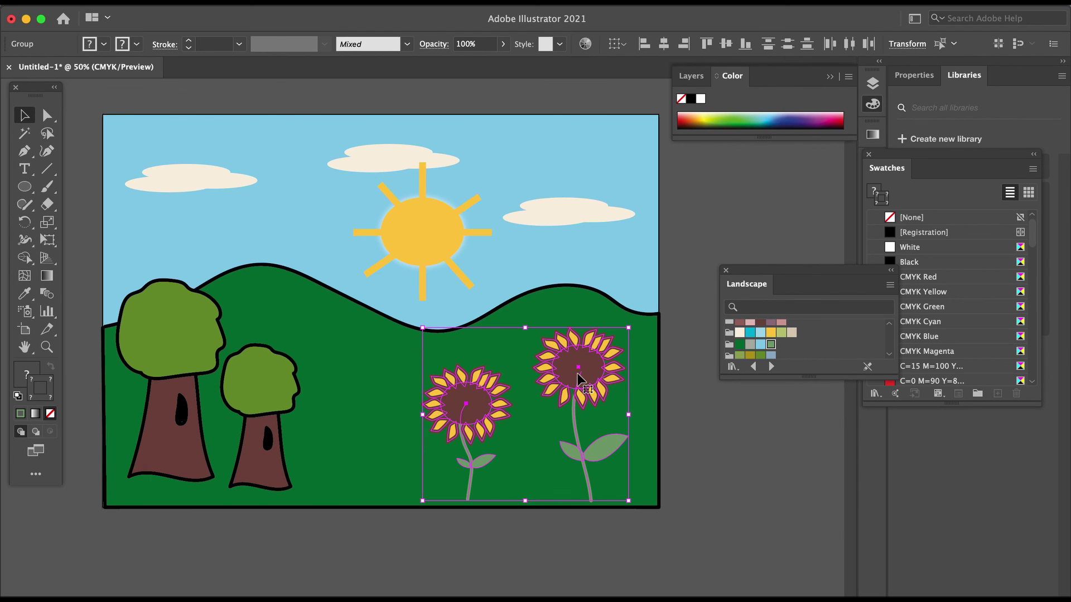
pyautogui.moveTo(578, 375); pyautogui.dragTo(455, 377)
pyautogui.click(705, 399)
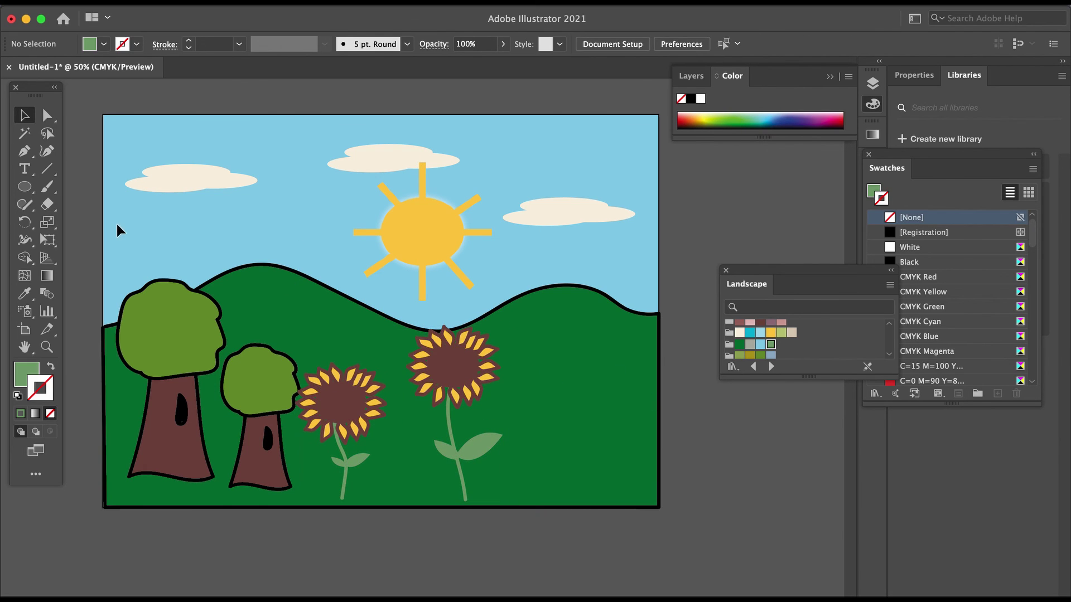
# - Set the Paintbrush to no fill and a dark brown Landscape swatch as the stroke
pyautogui.click(47, 186)
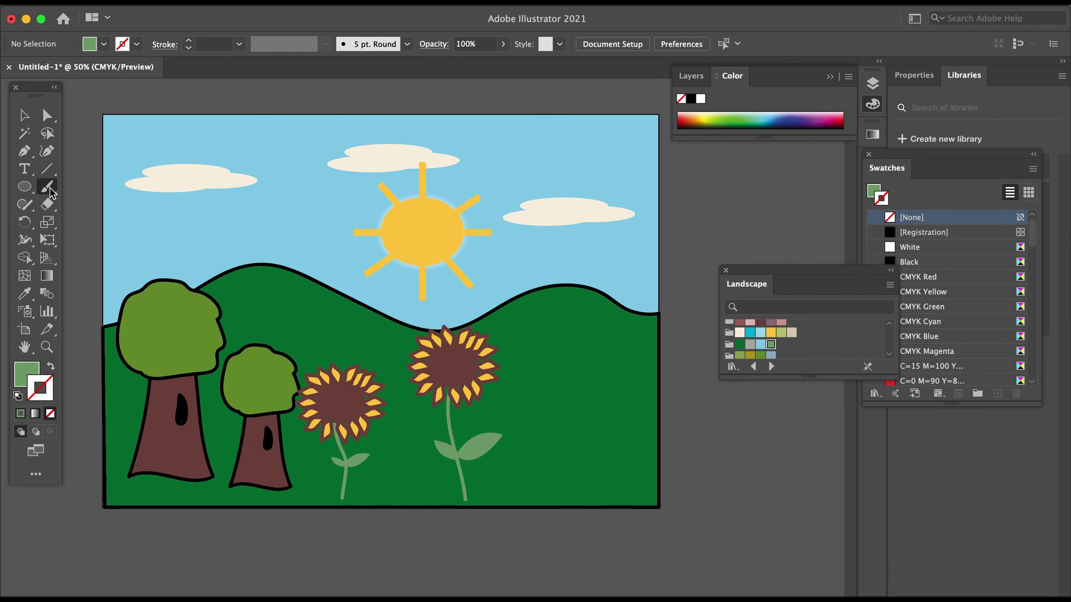
pyautogui.click(50, 368)
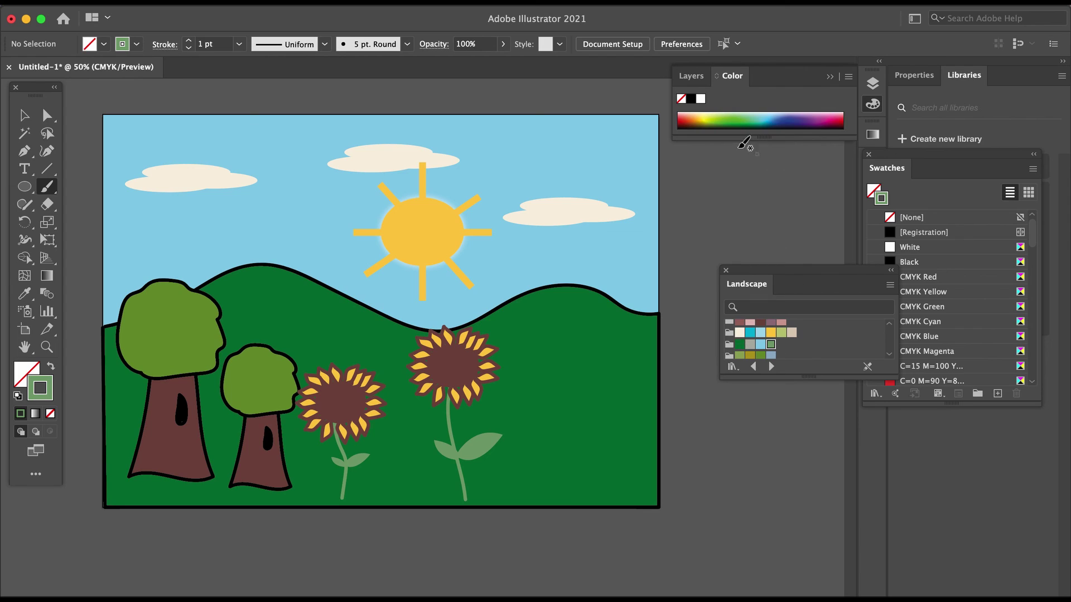
pyautogui.click(690, 99)
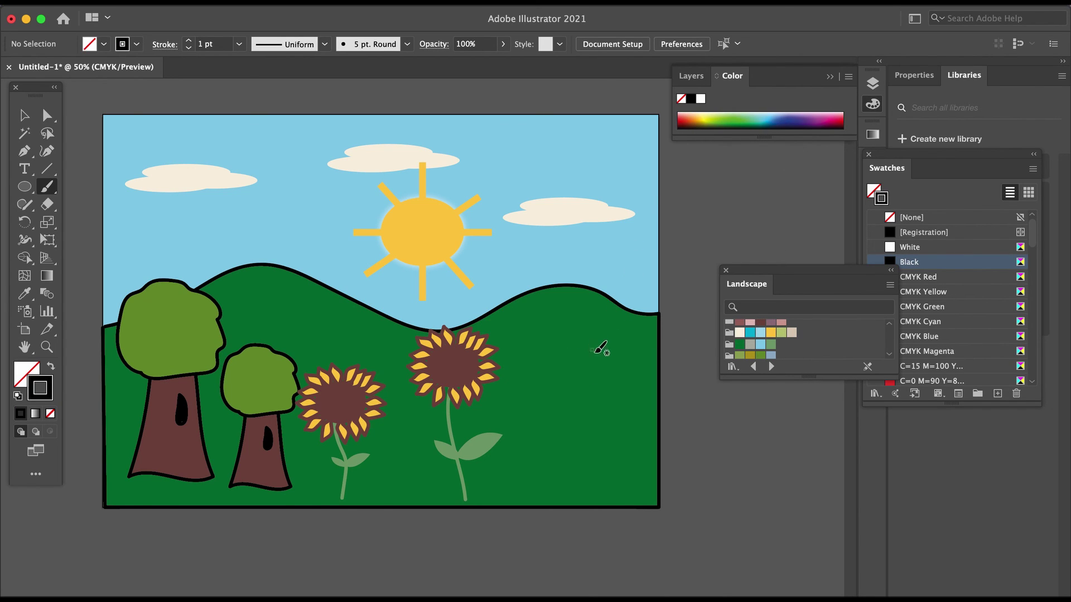
pyautogui.click(760, 323)
# - Try painting a peaked brown outline on the right hill, and undo the brush strokes
pyautogui.moveTo(578, 342)
pyautogui.mouseDown()
pyautogui.moveTo(505, 385)
pyautogui.moveTo(555, 352)
pyautogui.moveTo(640, 359)
pyautogui.moveTo(586, 346)
pyautogui.mouseUp()
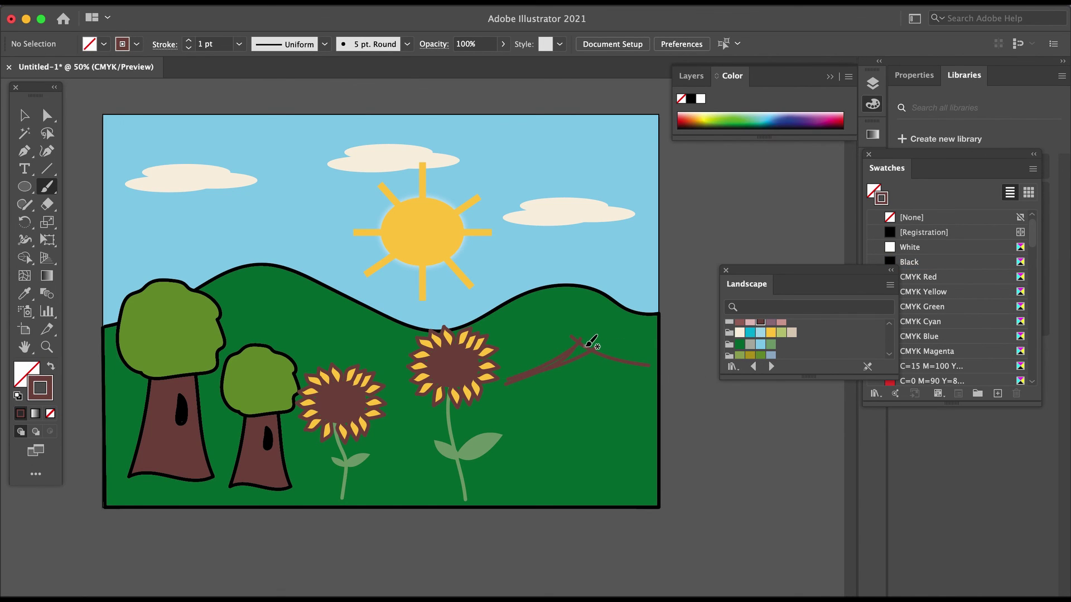
pyautogui.press('super+z')
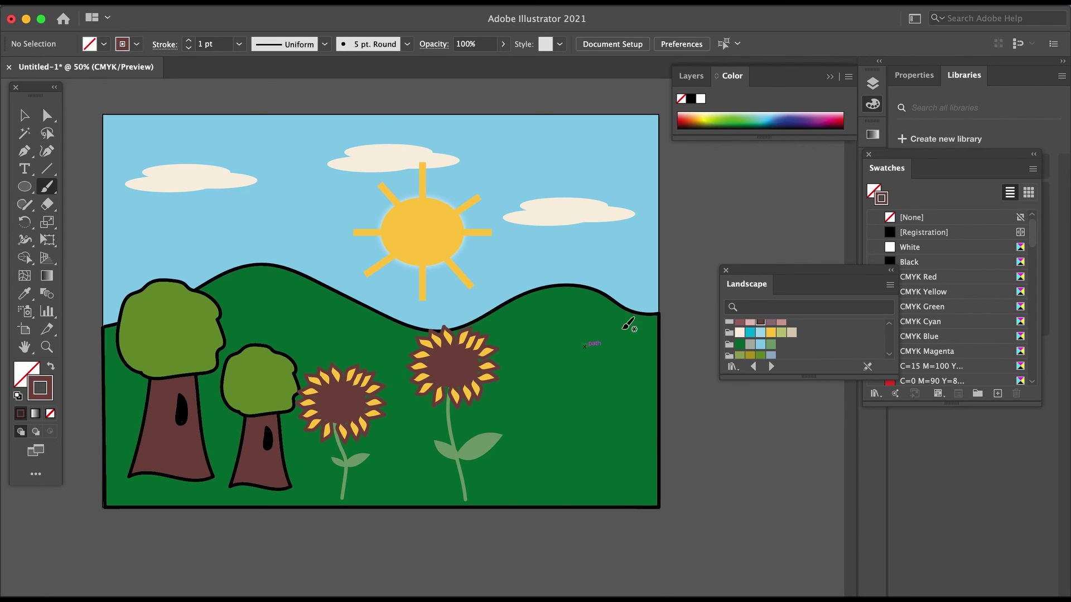
# - Move the House layer to the top of the layer stack, above Flower, and keep it active
pyautogui.click(692, 76)
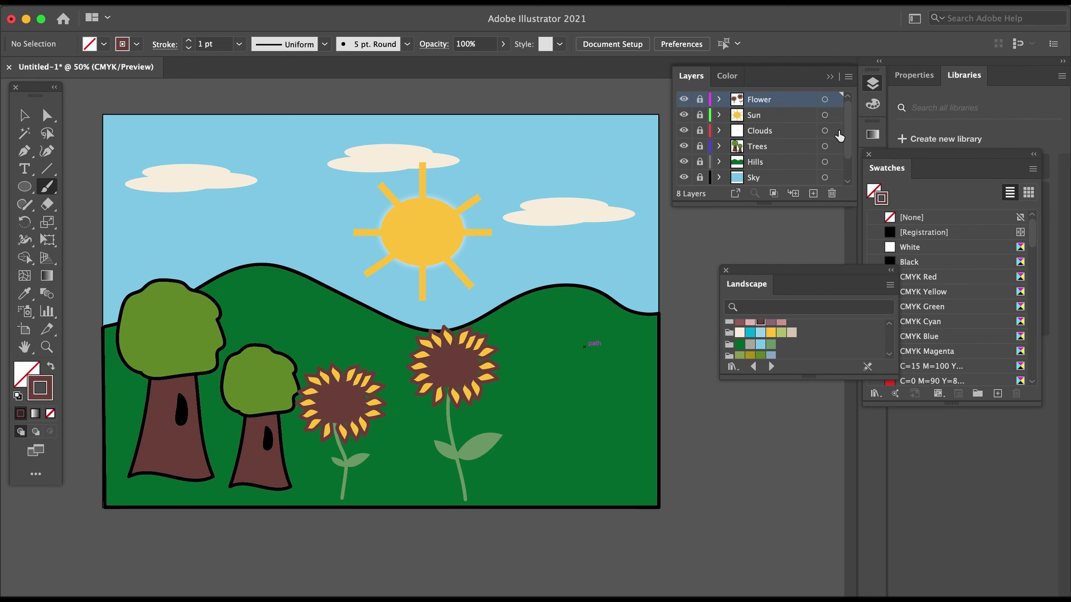
pyautogui.scroll(-2, 847, 182)
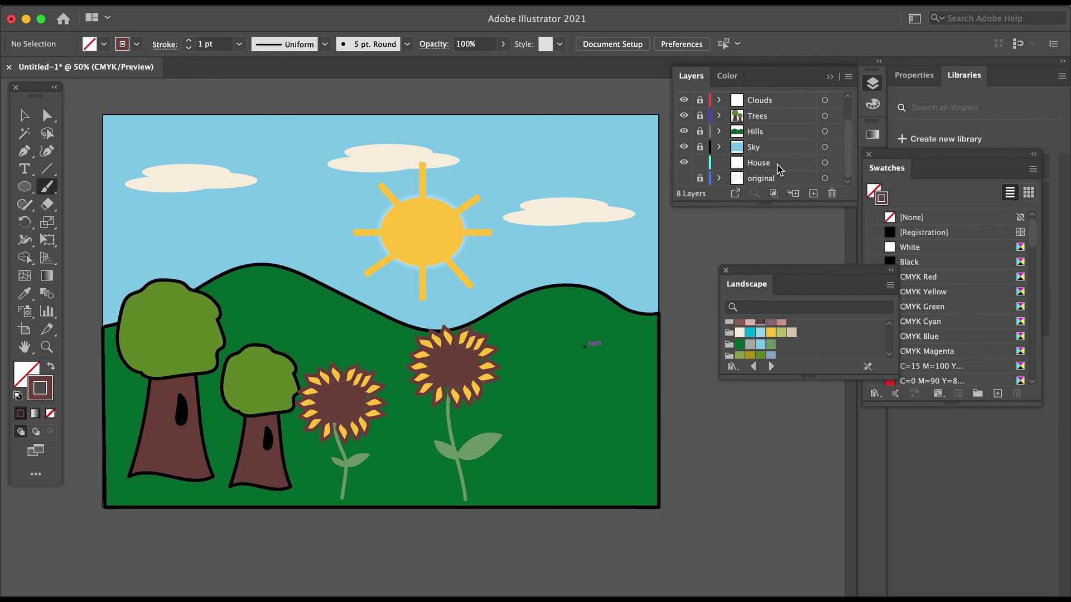
pyautogui.click(695, 167)
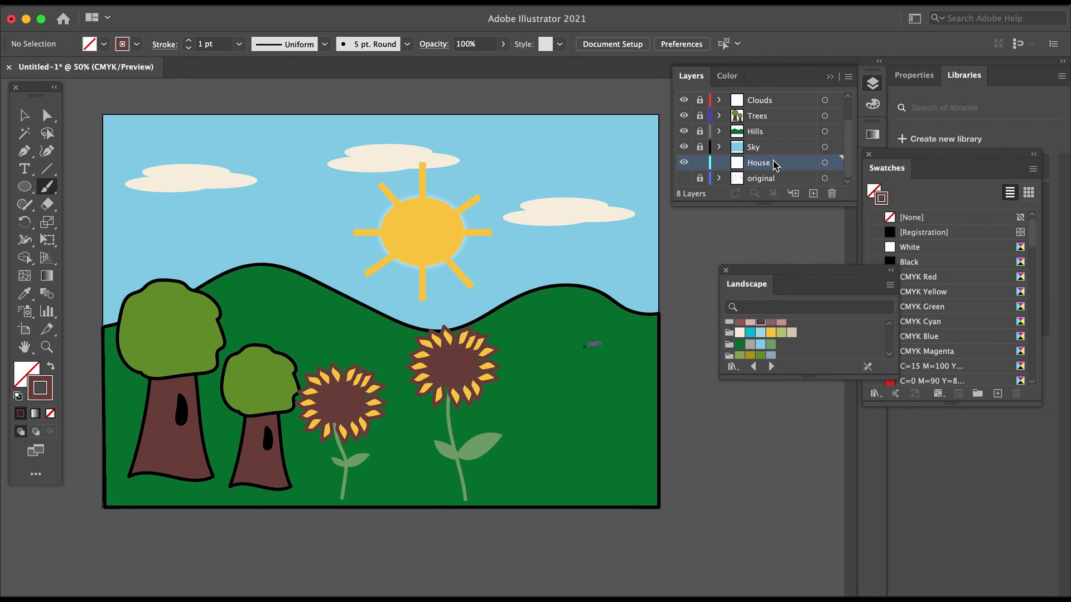
pyautogui.moveTo(775, 165); pyautogui.dragTo(772, 98)
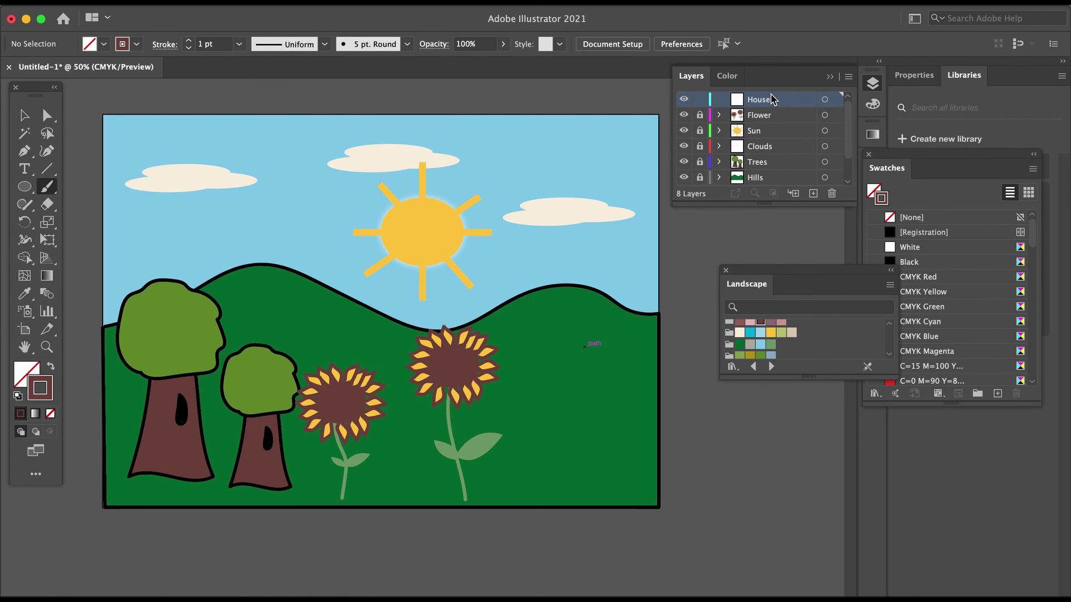
# - Draw a small wide rectangle on the lower right hill for the house and swap its brown stroke into the fill
pyautogui.click(24, 188)
pyautogui.click(84, 186)
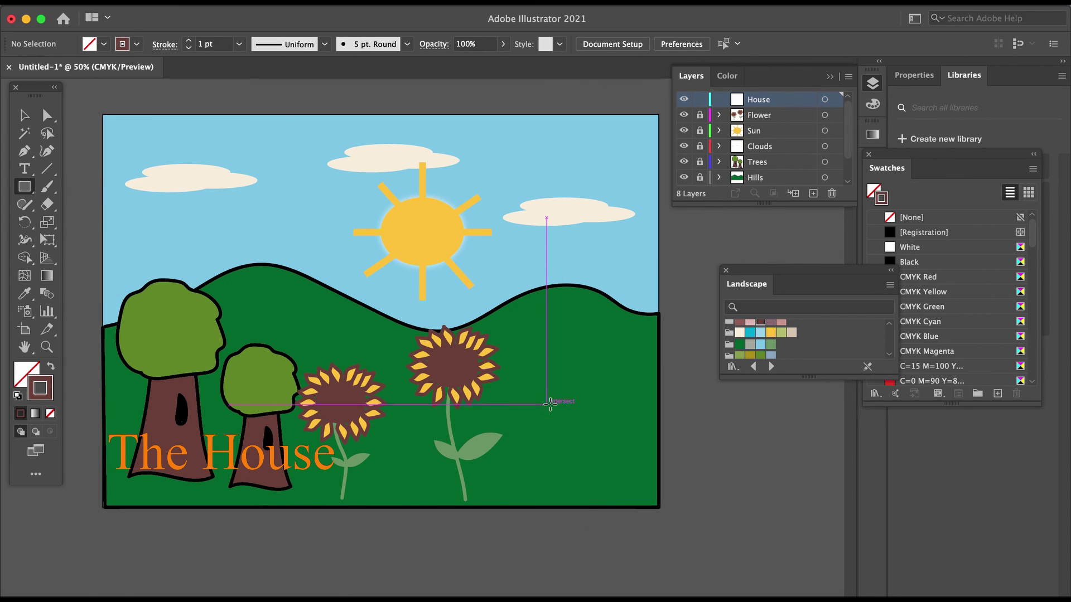
pyautogui.moveTo(547, 400); pyautogui.dragTo(602, 433)
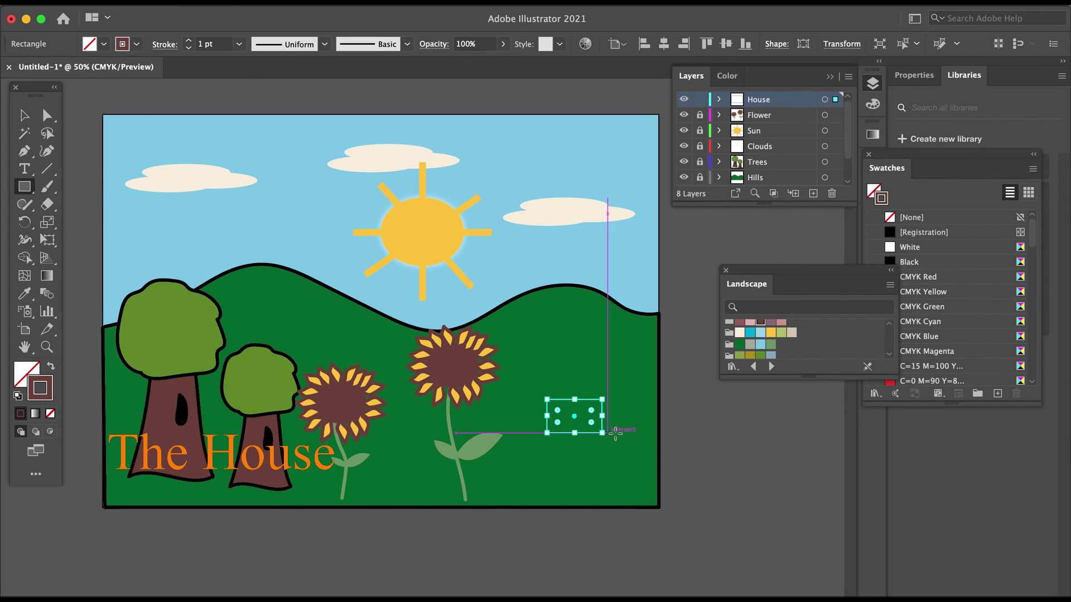
pyautogui.click(51, 366)
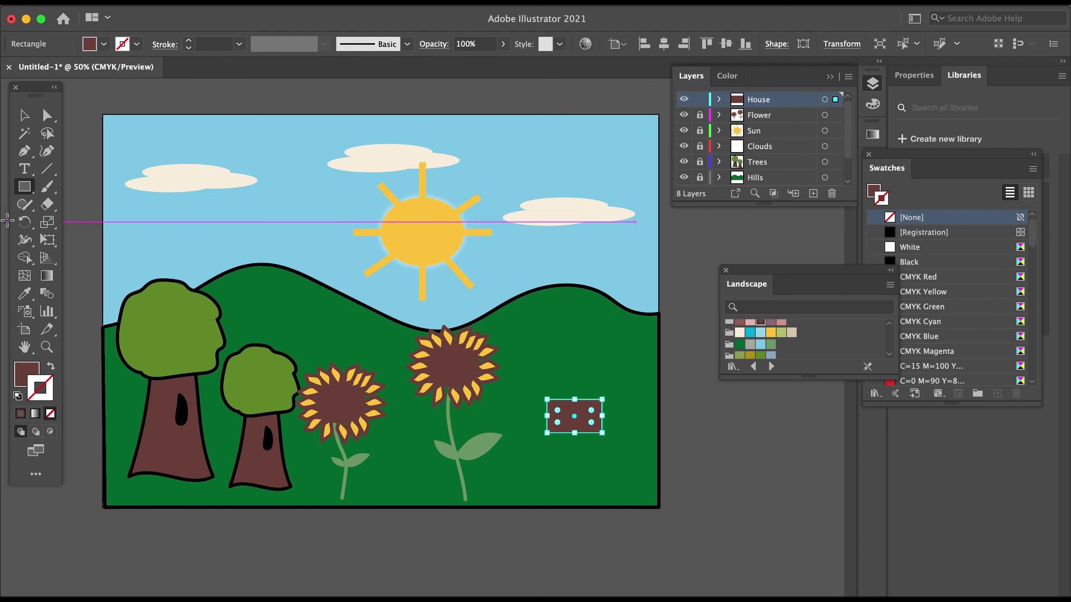
# - Duplicate the brown house rectangle, reshape the copy into a thin, wider bar, and nudge it down onto the house body's upper edge
pyautogui.click(28, 115)
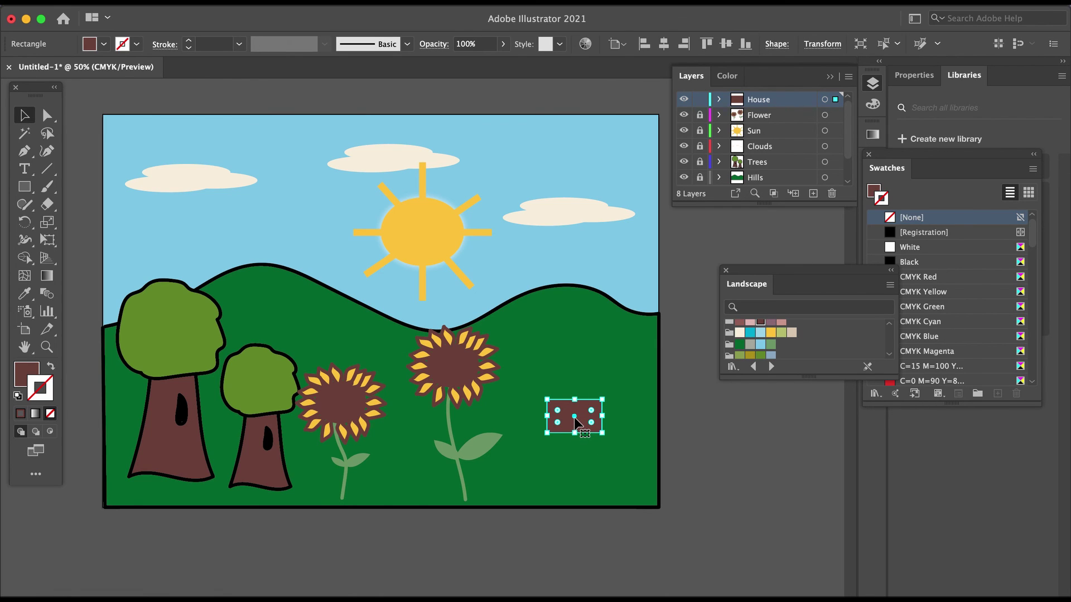
pyautogui.moveTo(574, 422); pyautogui.dragTo(597, 392)
pyautogui.press('Down')
pyautogui.press('Down')
pyautogui.press('Down')
pyautogui.press('Down')
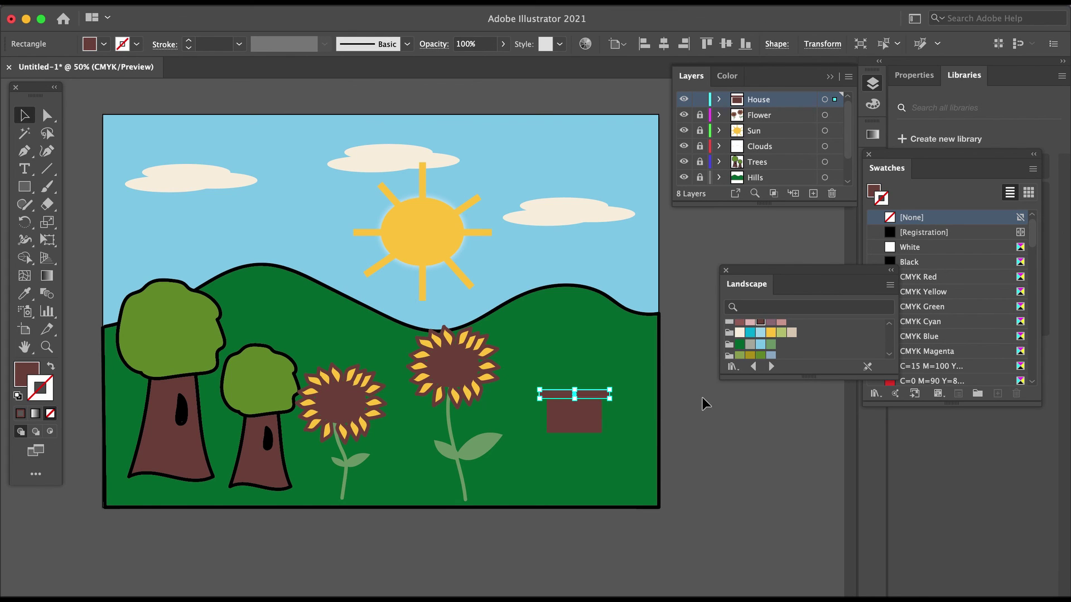
pyautogui.click(702, 397)
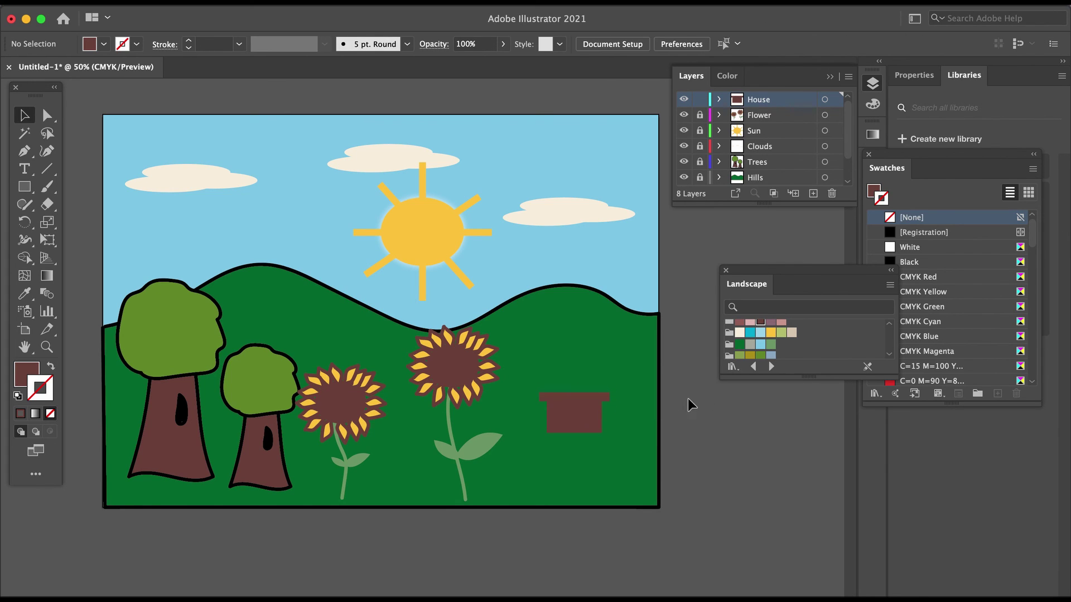
# - Give the thin eave bar and the house body a black stroke
pyautogui.click(584, 397)
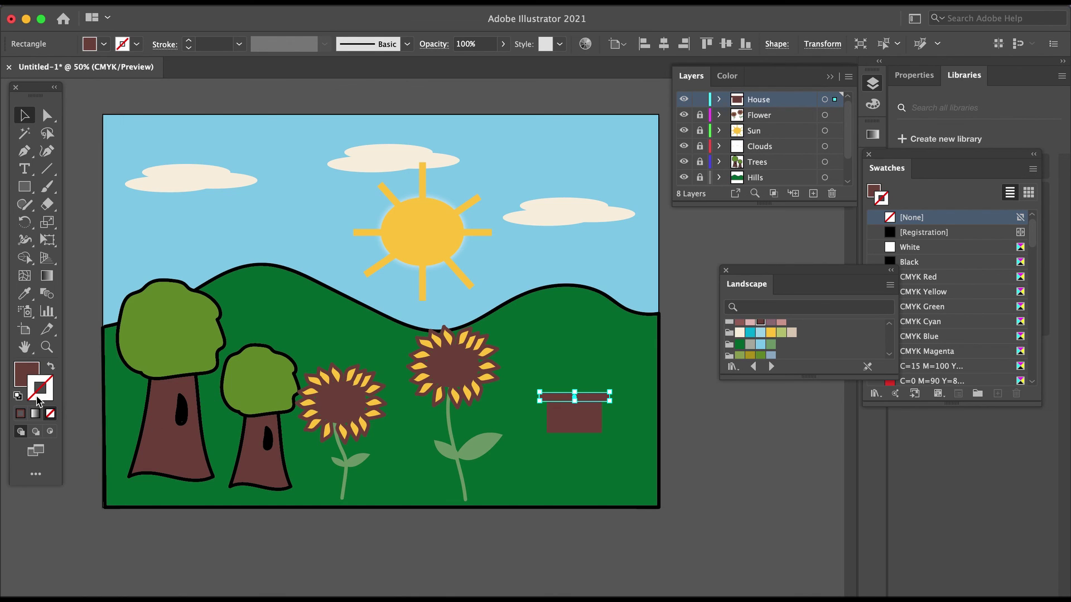
pyautogui.click(728, 77)
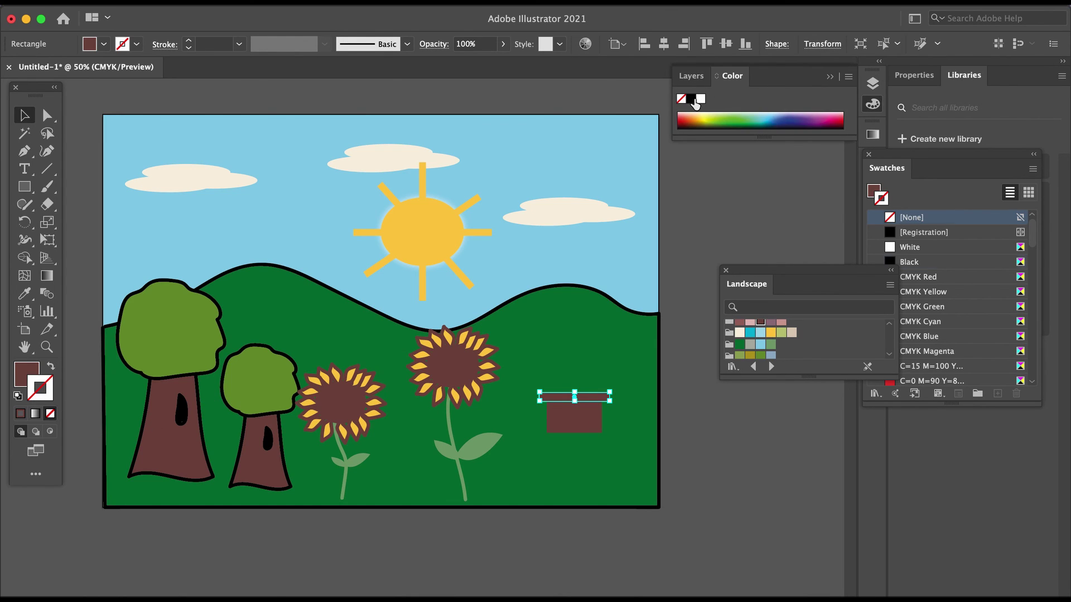
pyautogui.click(692, 99)
pyautogui.click(581, 419)
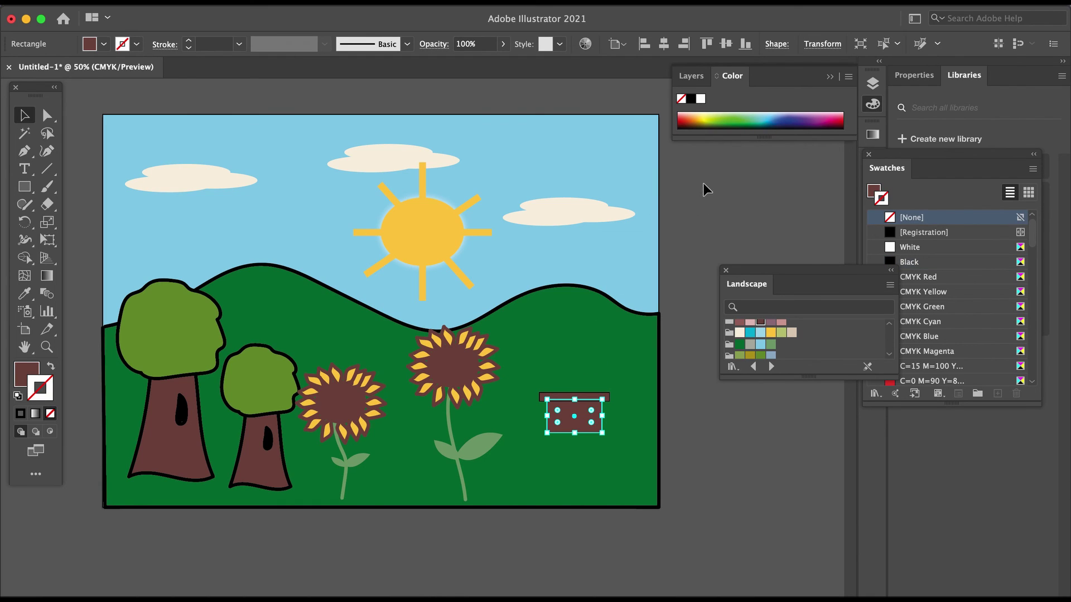
pyautogui.click(691, 98)
pyautogui.click(698, 427)
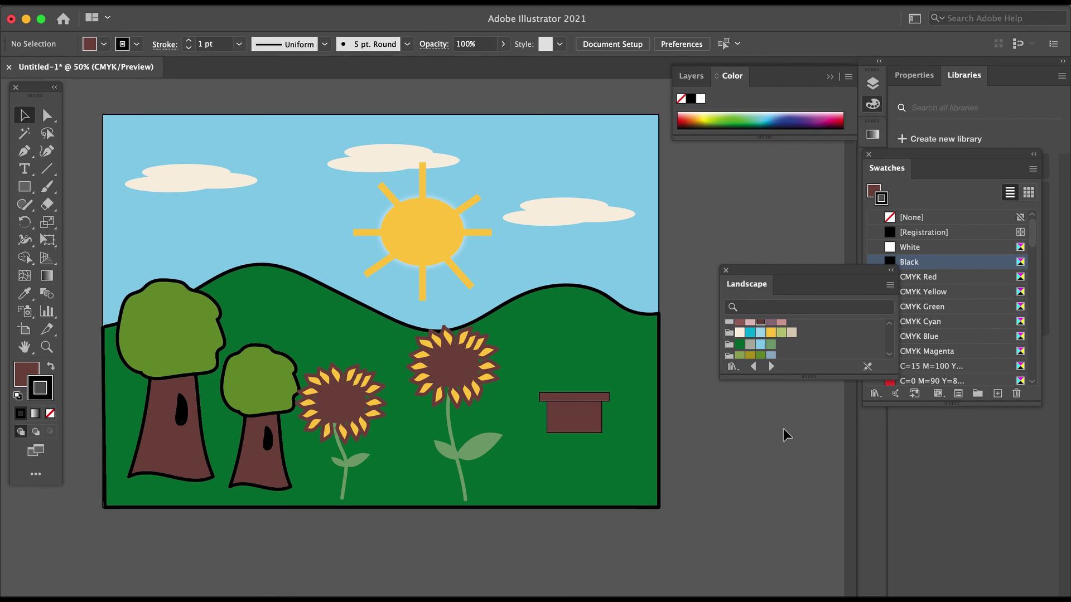
# - Duplicate the house body, fill the copy with black, and shrink it into a narrow door at the base of the house
pyautogui.click(588, 426)
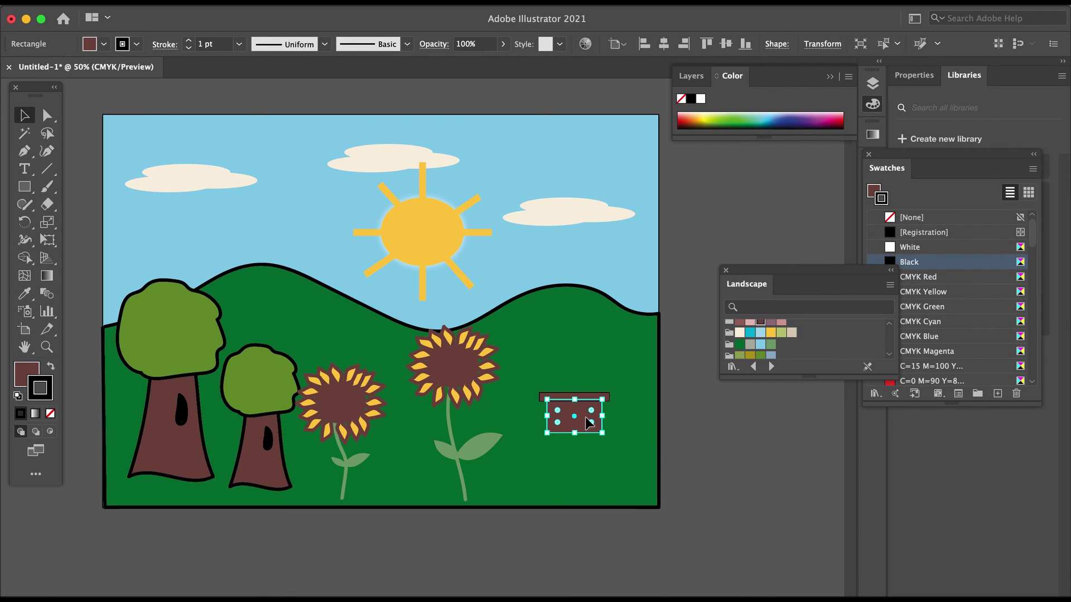
pyautogui.moveTo(586, 417); pyautogui.dragTo(602, 341)
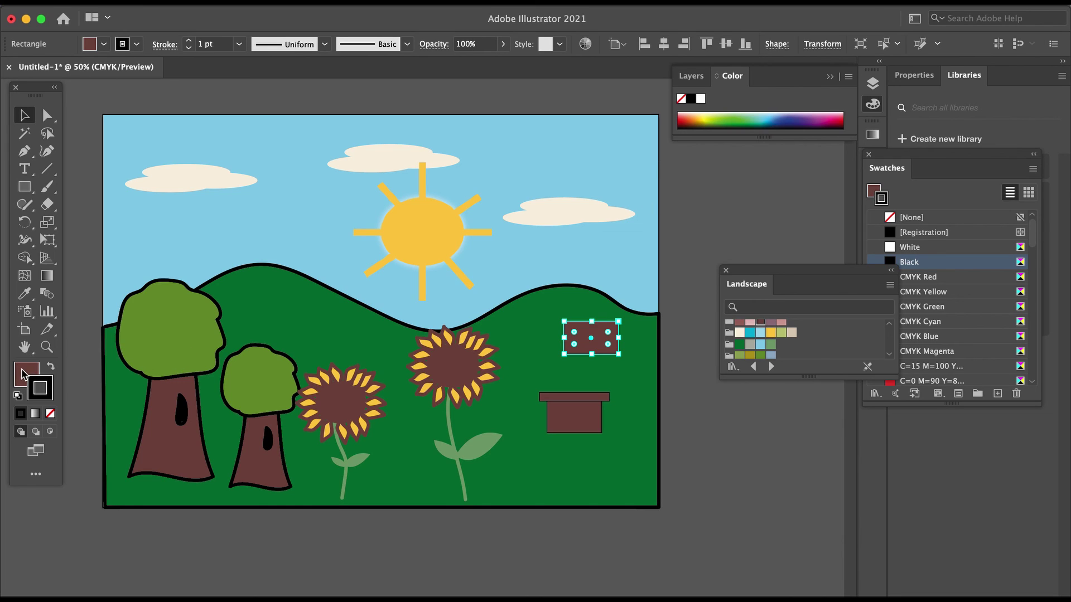
pyautogui.click(26, 373)
pyautogui.click(691, 100)
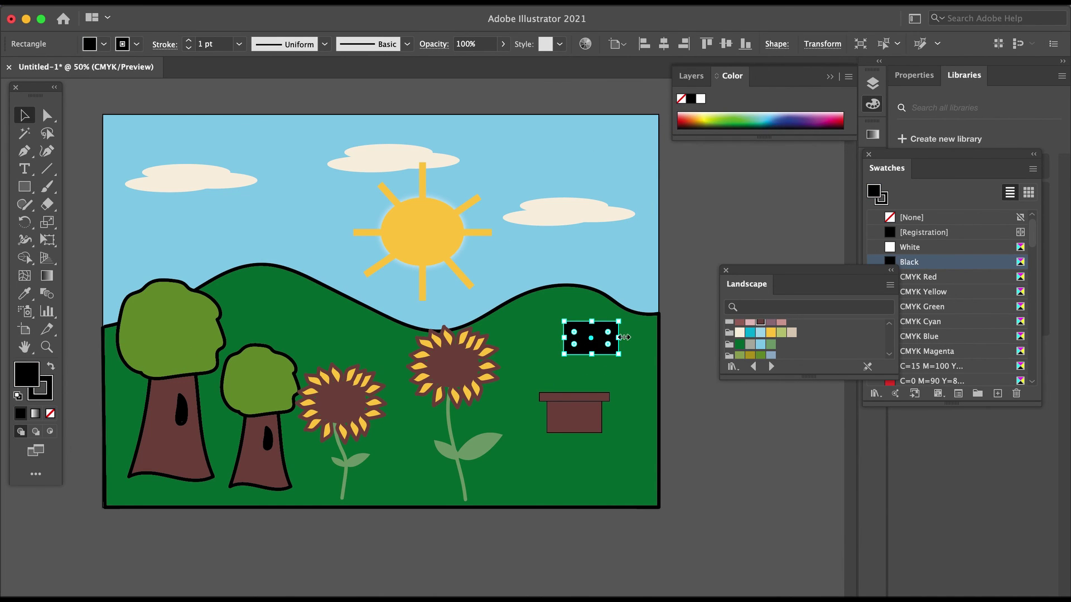
pyautogui.moveTo(619, 338); pyautogui.dragTo(575, 426)
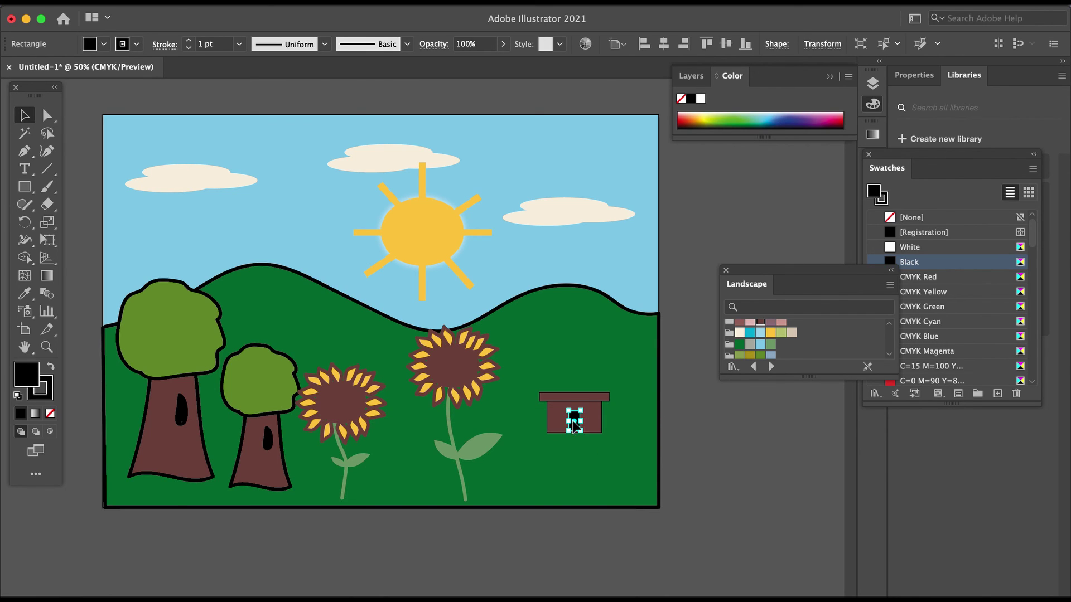
pyautogui.click(699, 403)
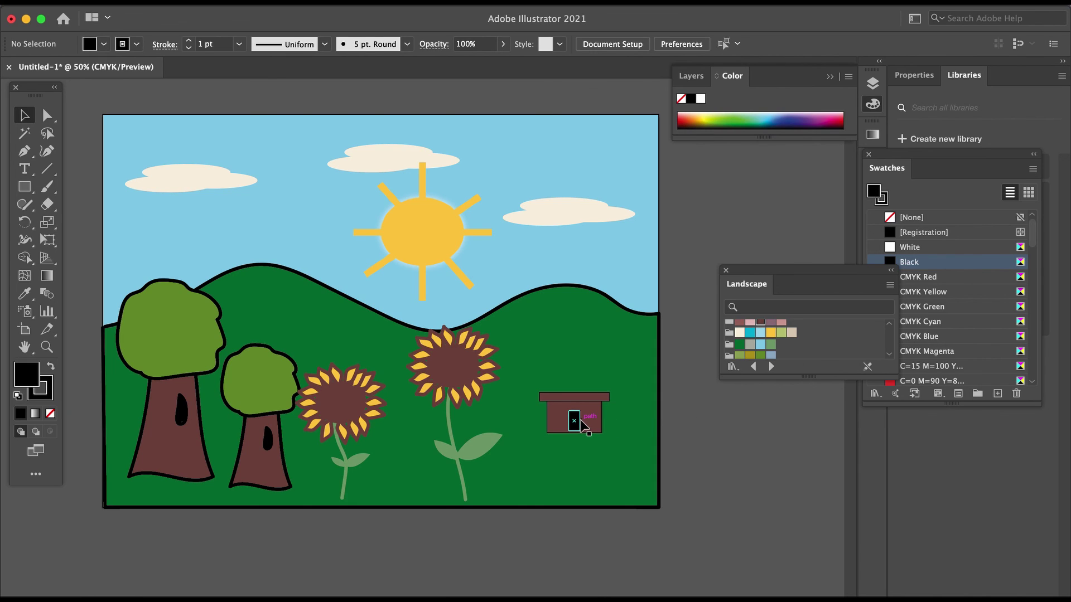
pyautogui.click(577, 422)
pyautogui.click(715, 412)
# - Draw a closed triangular roof above the eave bar with the Pen tool and fill it with the Landscape brown C=45 M=69 Y=63 K=38
pyautogui.click(24, 186)
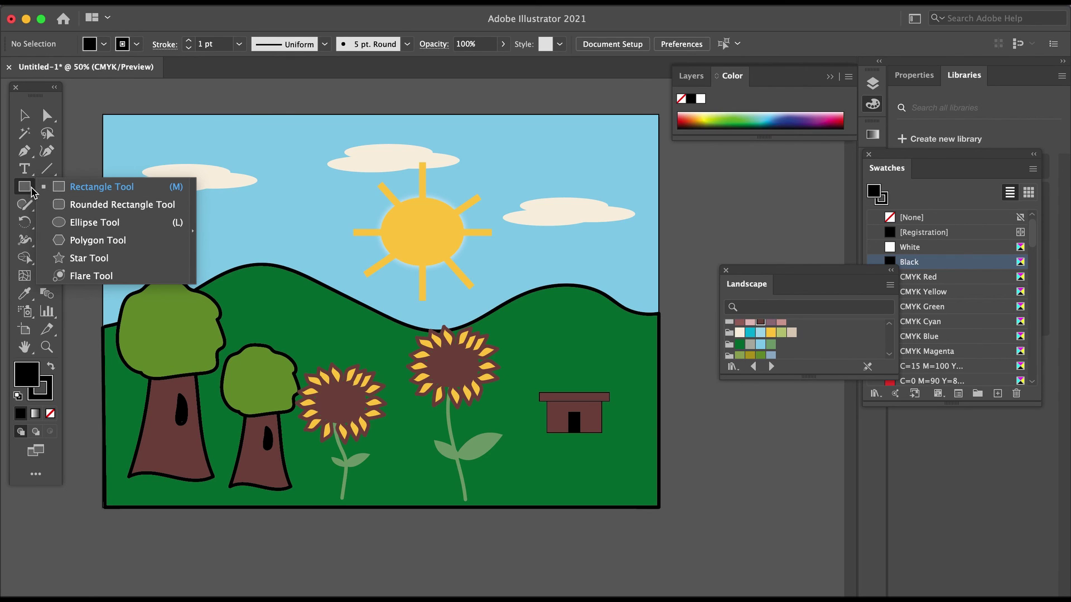
pyautogui.click(23, 152)
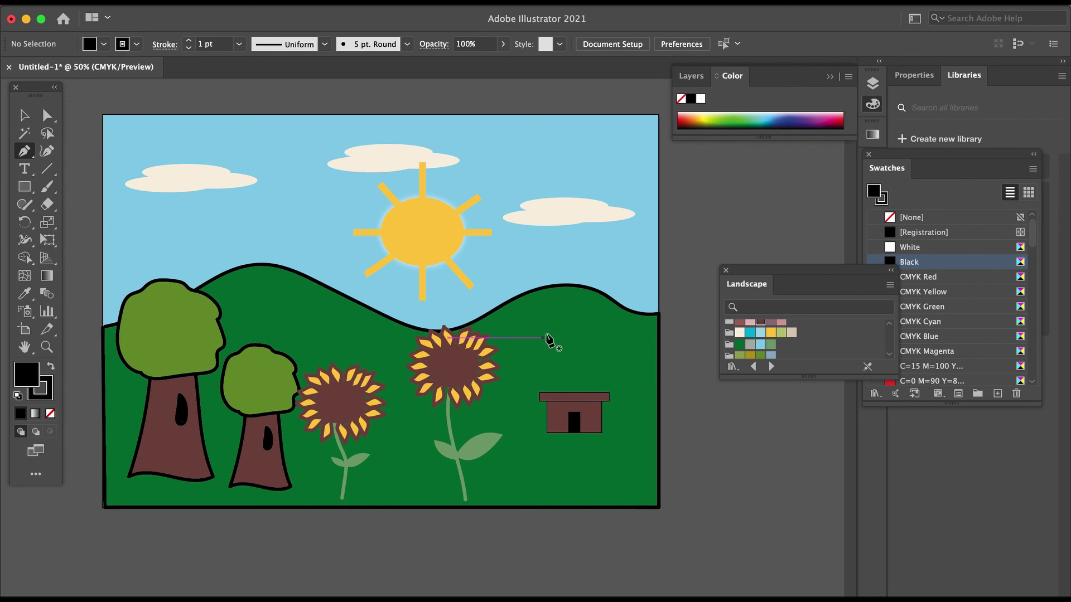
pyautogui.click(538, 386)
pyautogui.click(608, 386)
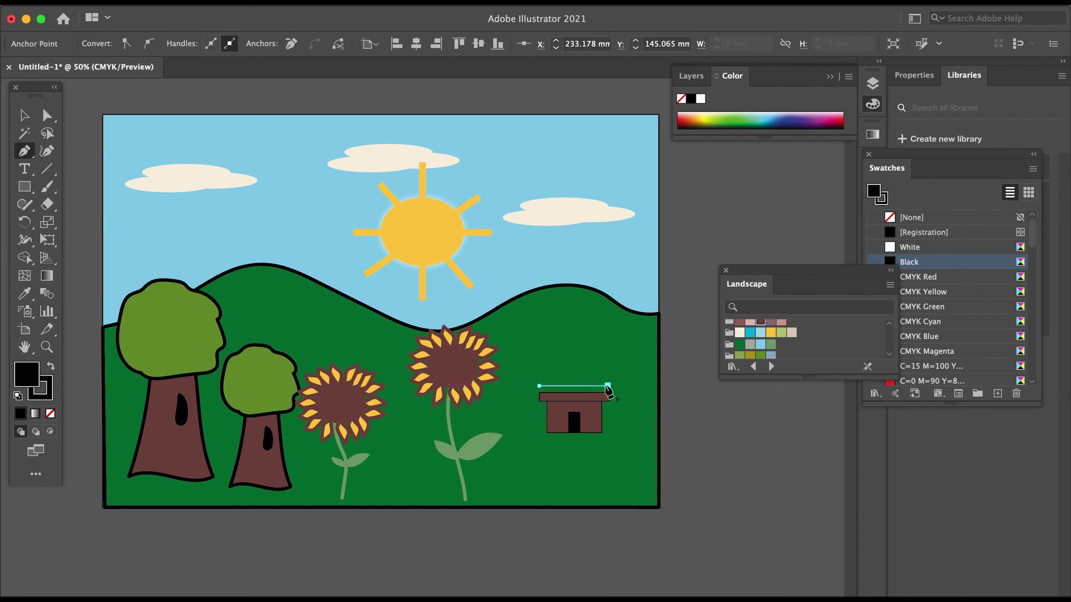
pyautogui.click(573, 353)
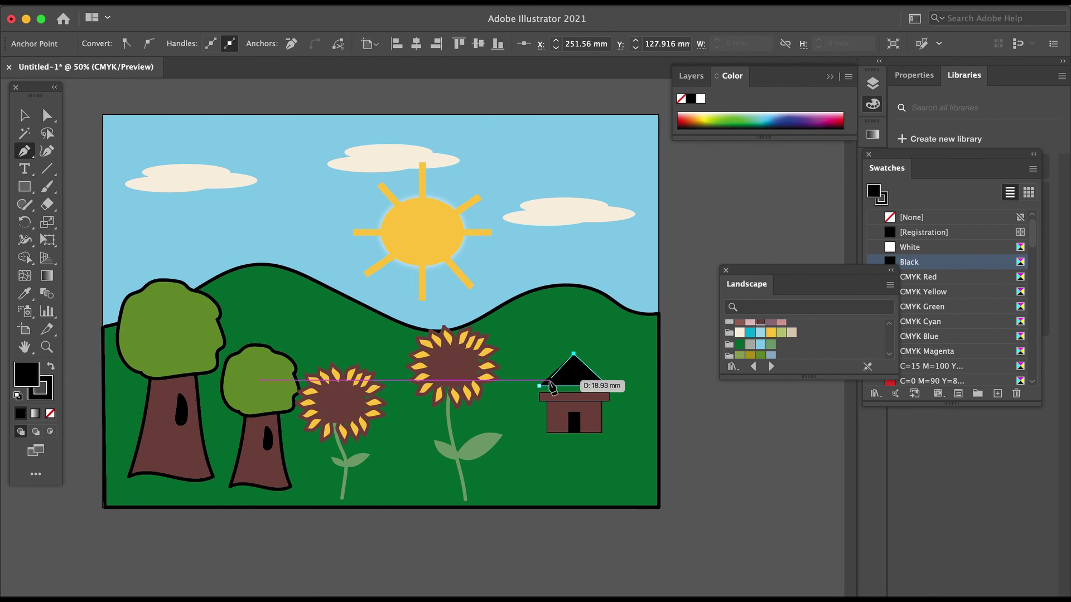
pyautogui.click(540, 386)
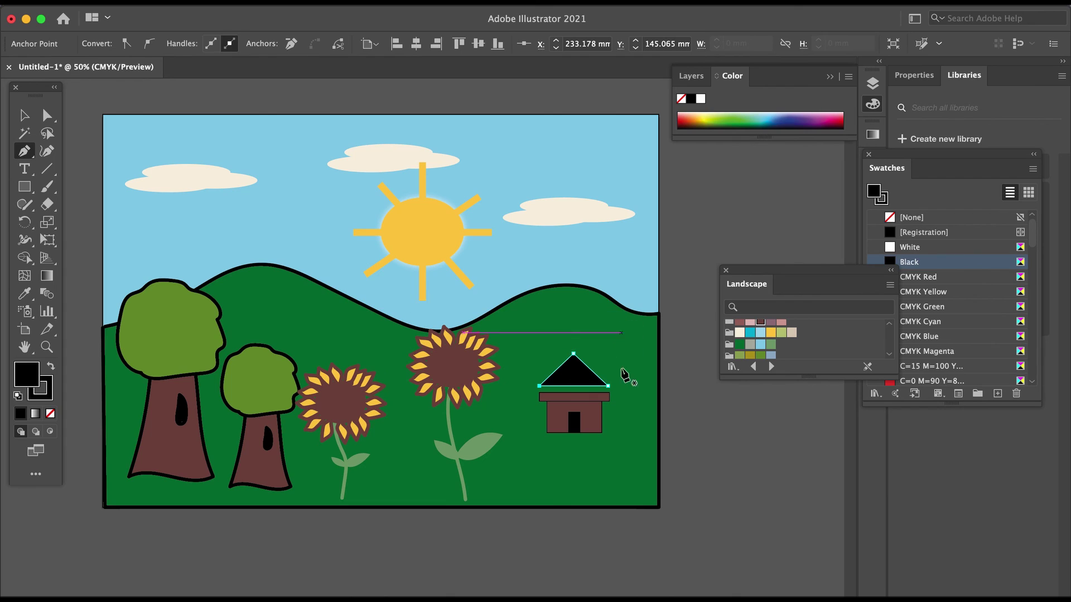
pyautogui.click(760, 323)
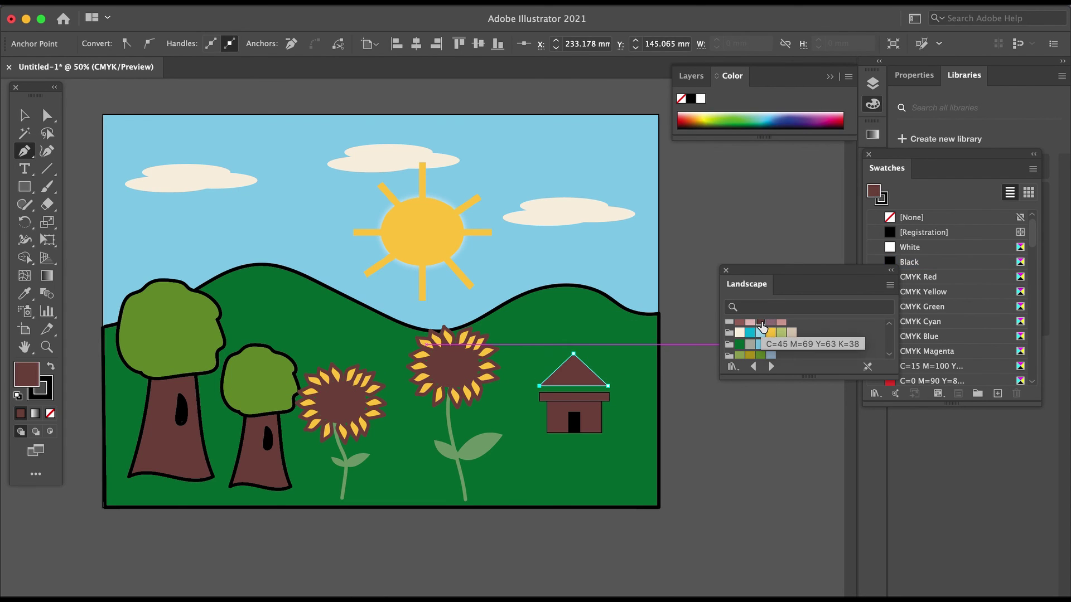
# - Nudge the triangular roof down until its base rests on the eave bar
pyautogui.click(24, 115)
pyautogui.click(684, 273)
pyautogui.click(572, 384)
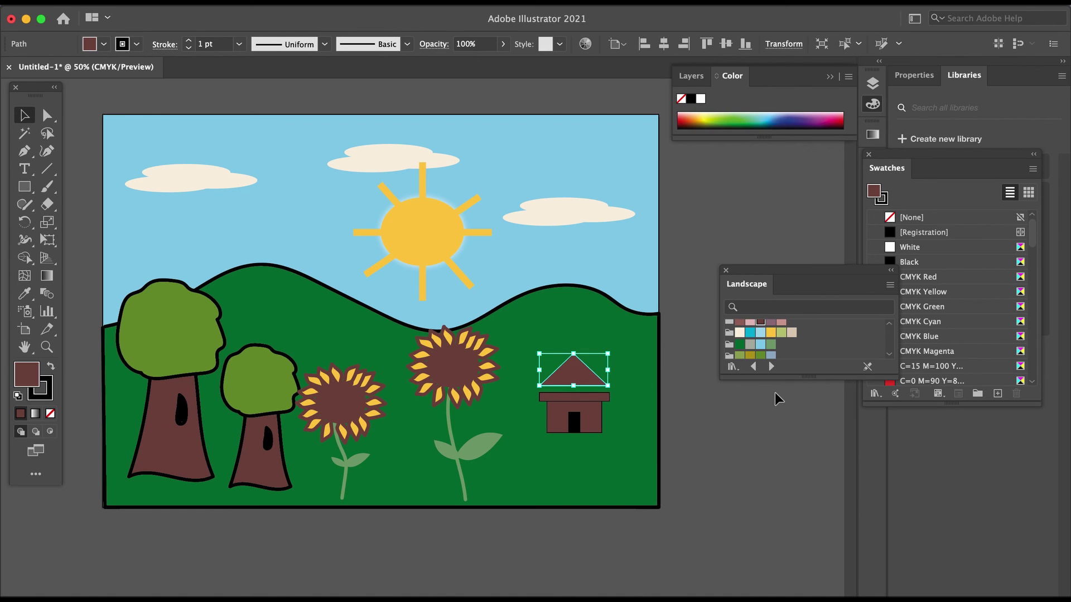
pyautogui.press('Down')
pyautogui.press('Down')
pyautogui.press('Down')
pyautogui.press('Down')
pyautogui.press('Down')
pyautogui.press('Down')
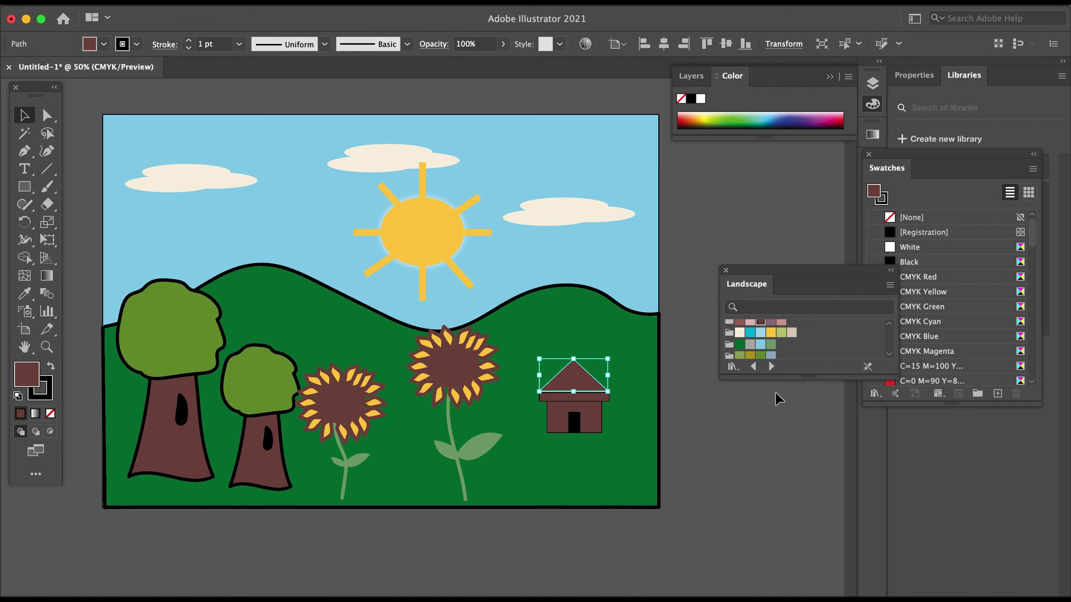
pyautogui.click(717, 467)
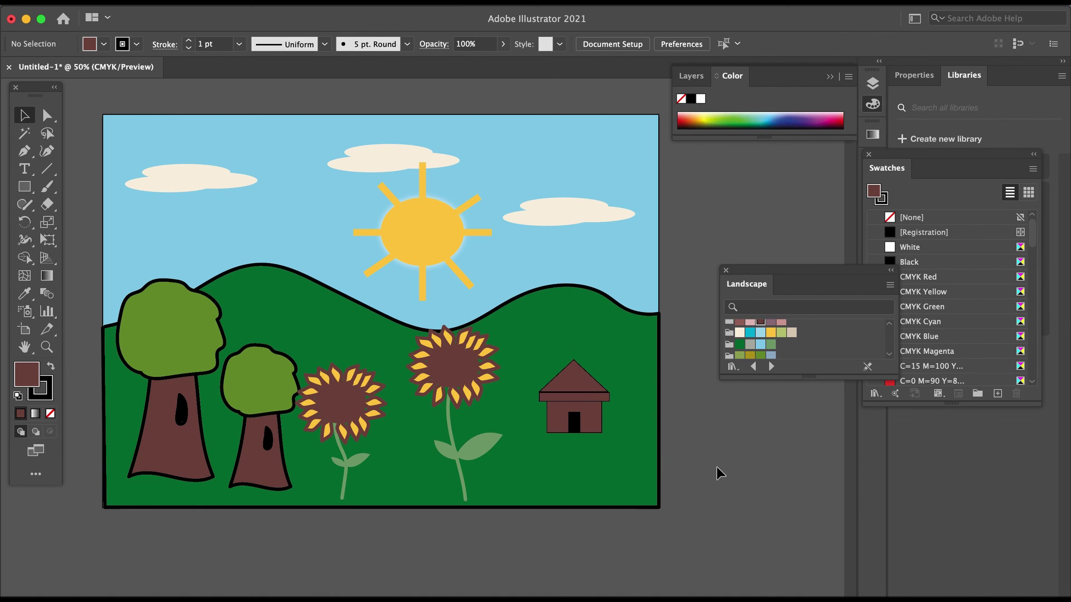
# - Group all the house parts and move the house up to the crest of the right hill, against the artboard's right edge
pyautogui.moveTo(620, 452); pyautogui.dragTo(622, 453)
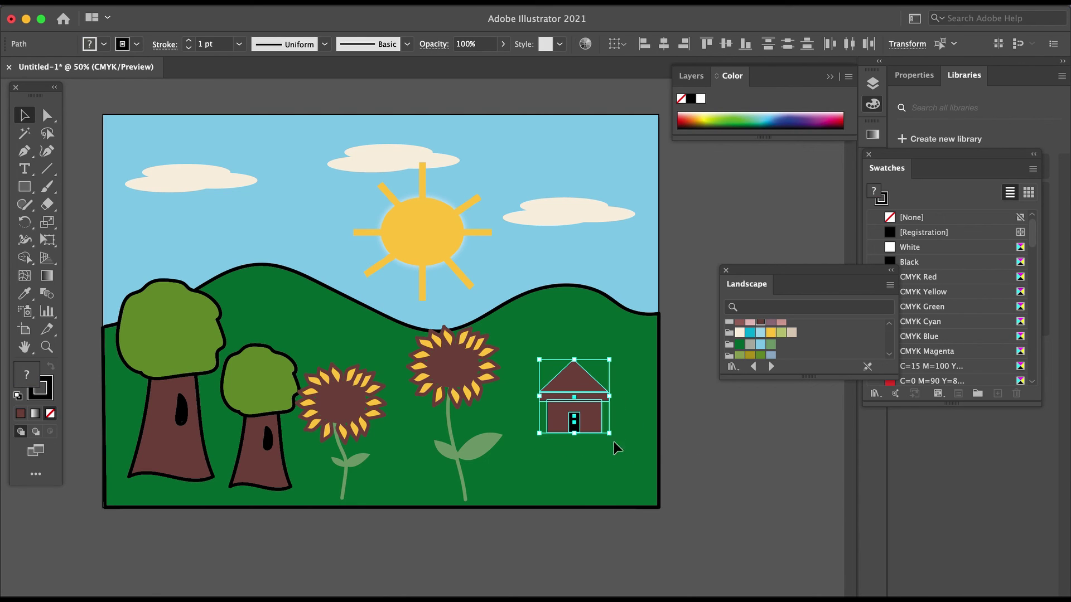
pyautogui.rightClick(575, 396)
pyautogui.click(634, 427)
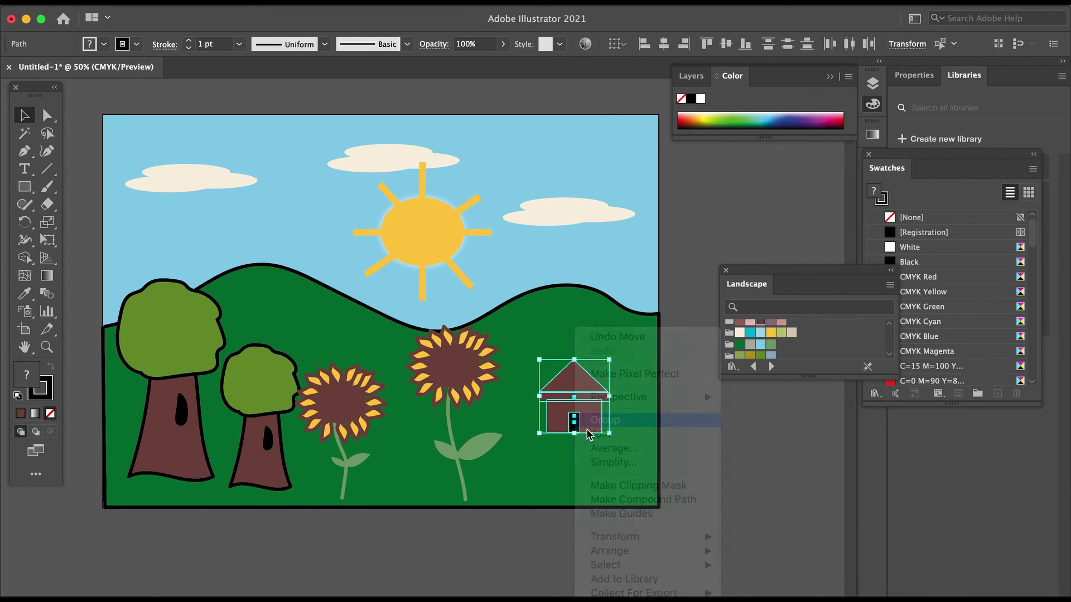
pyautogui.moveTo(573, 424); pyautogui.dragTo(622, 321)
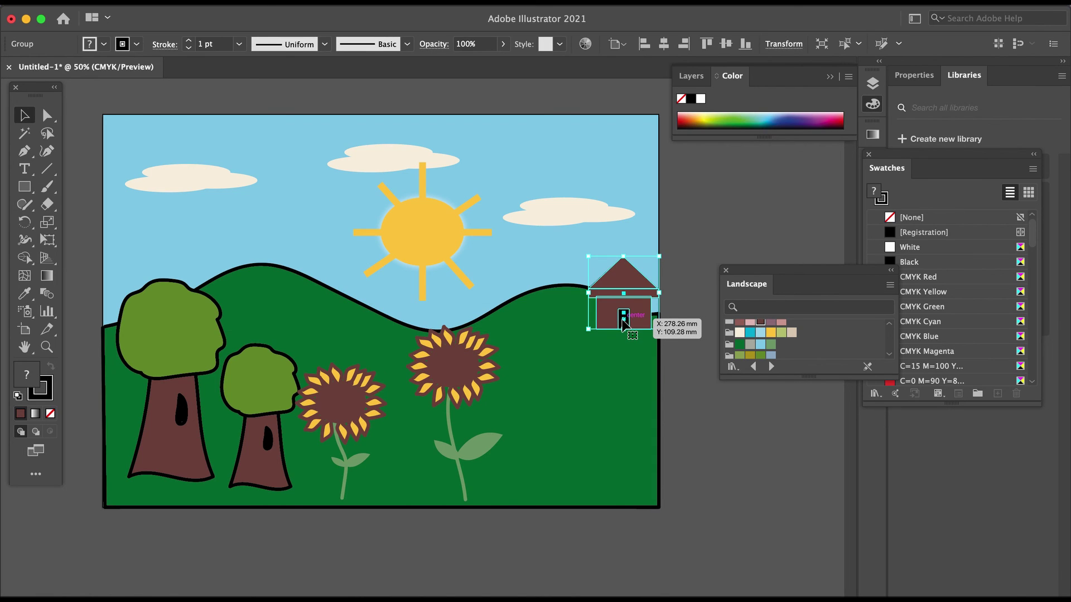
pyautogui.click(714, 395)
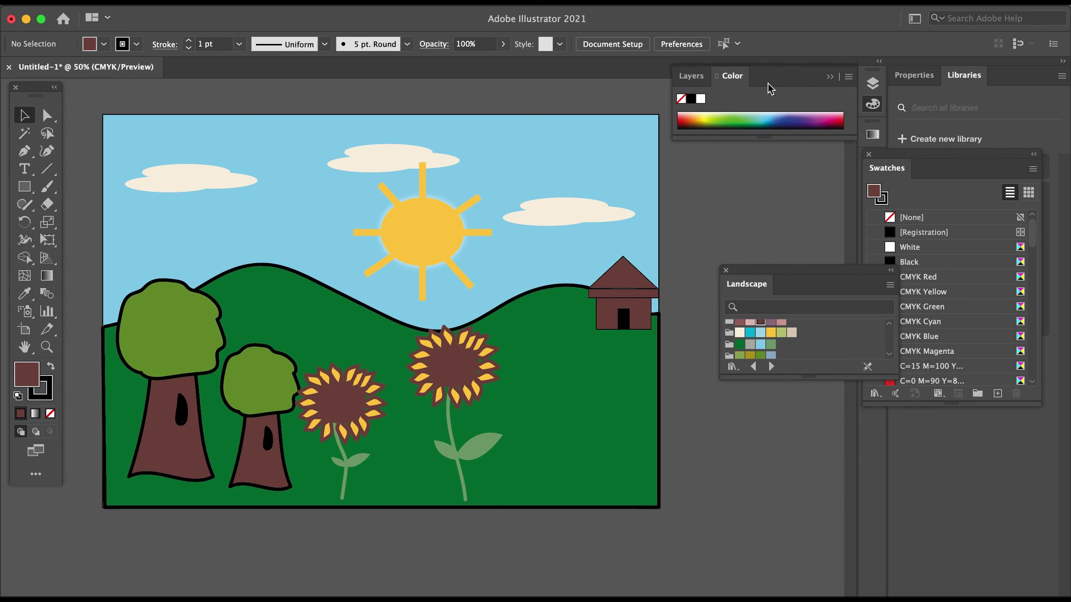
# - Lock the House layer and look through the layer stack
pyautogui.click(701, 83)
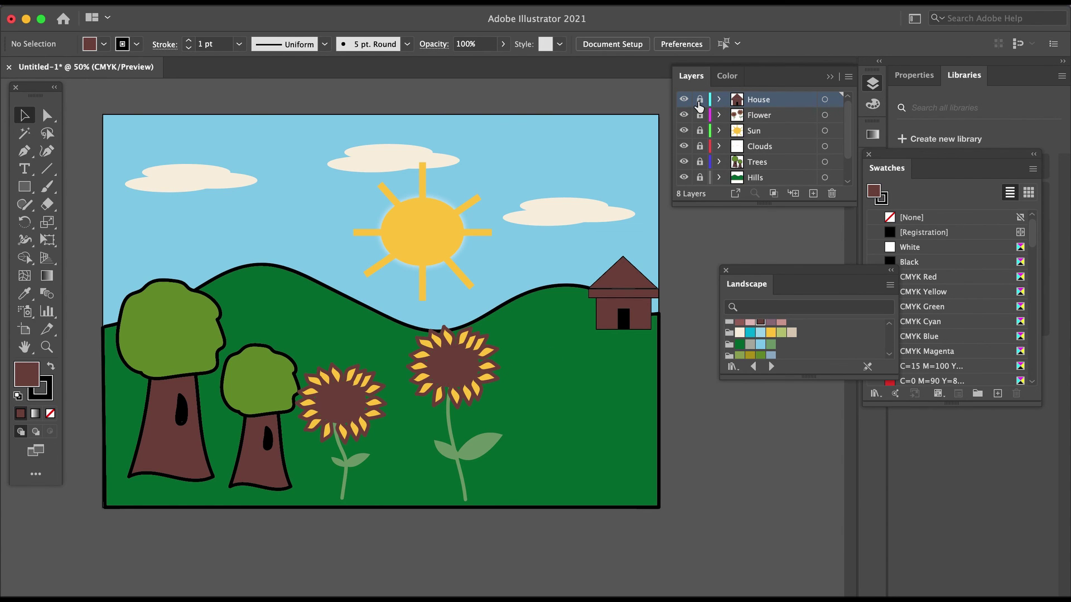
pyautogui.scroll(-2, 816, 148)
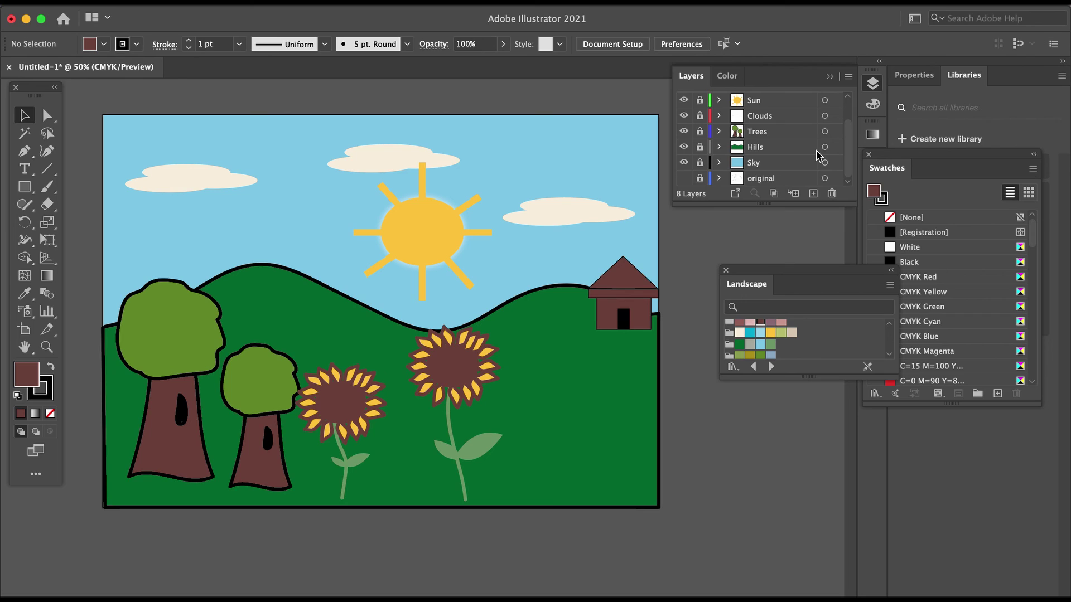
pyautogui.scroll(2, 815, 160)
pyautogui.scroll(-2, 816, 160)
pyautogui.scroll(2, 816, 160)
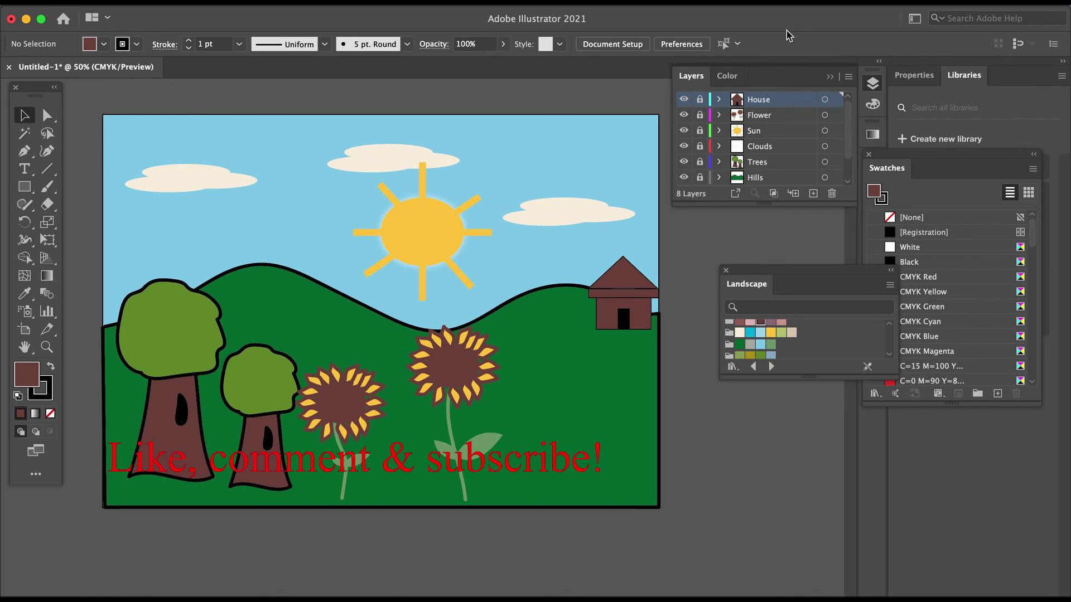
# - Unlock the Flower layer and move both sunflowers right, placing the larger one below the house and the smaller one to its left
pyautogui.click(770, 116)
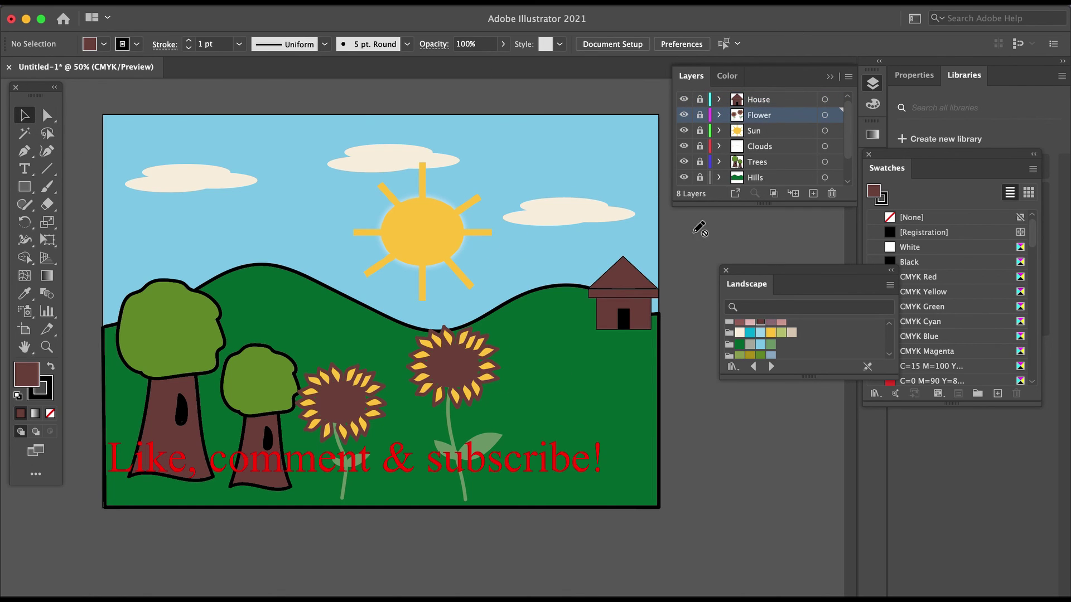
pyautogui.click(700, 115)
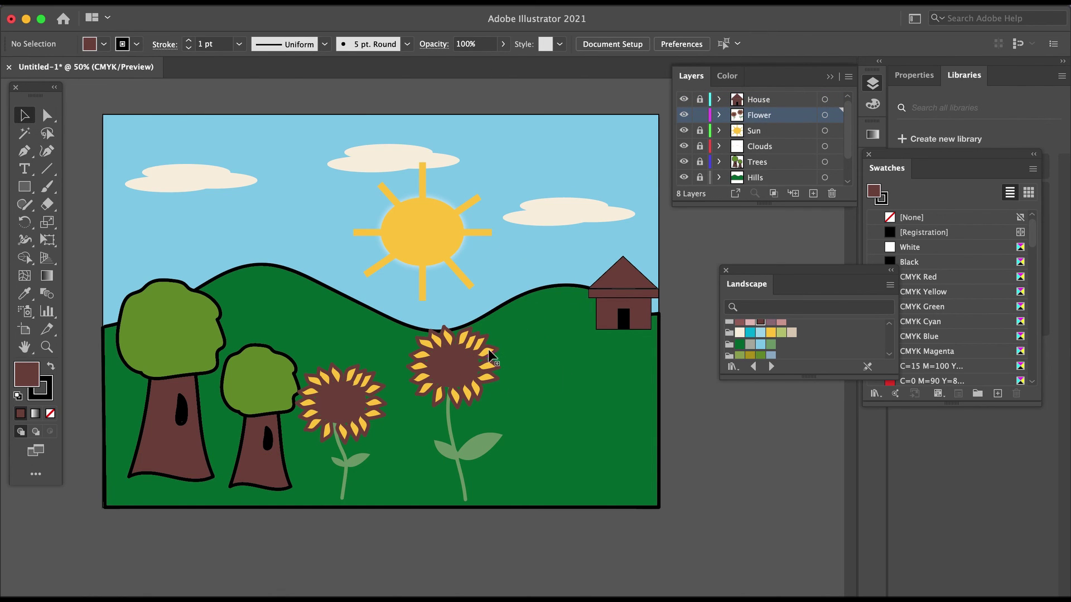
pyautogui.click(478, 362)
pyautogui.moveTo(475, 356); pyautogui.dragTo(562, 364)
pyautogui.click(346, 400)
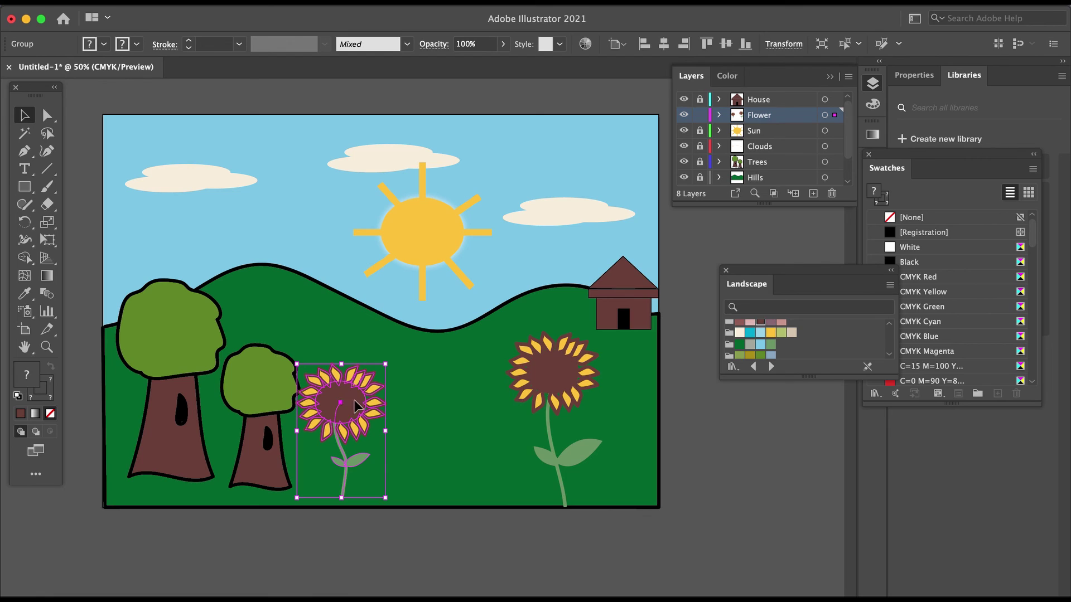
pyautogui.moveTo(354, 401); pyautogui.dragTo(453, 404)
pyautogui.click(735, 432)
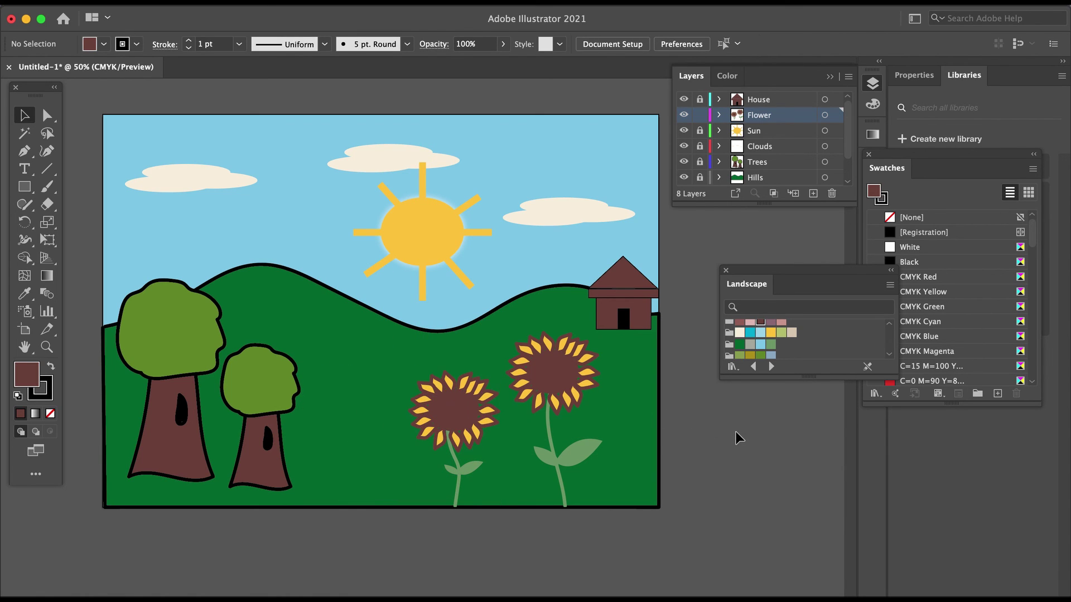